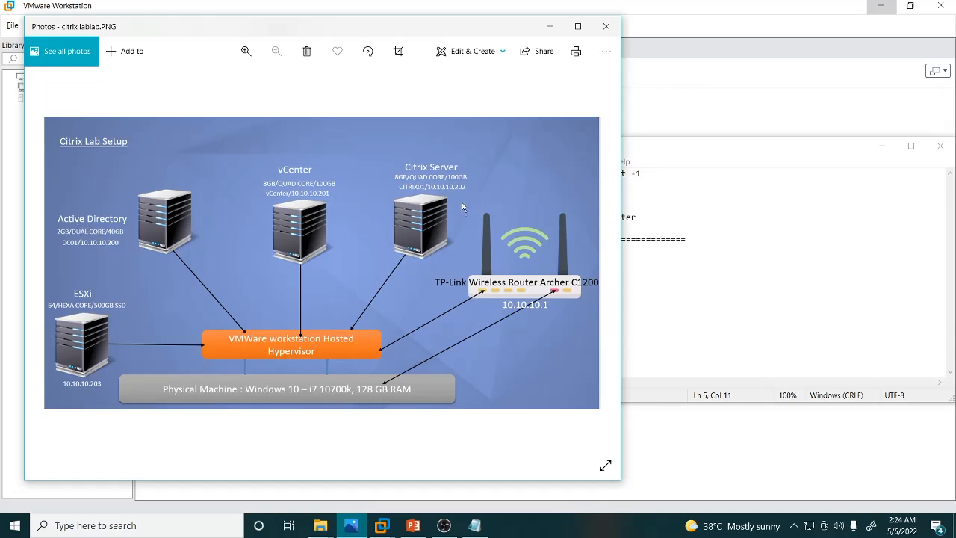
Bring VMware Workstation's home page forward and start the New Virtual Machine Wizard.
left_click(550, 26)
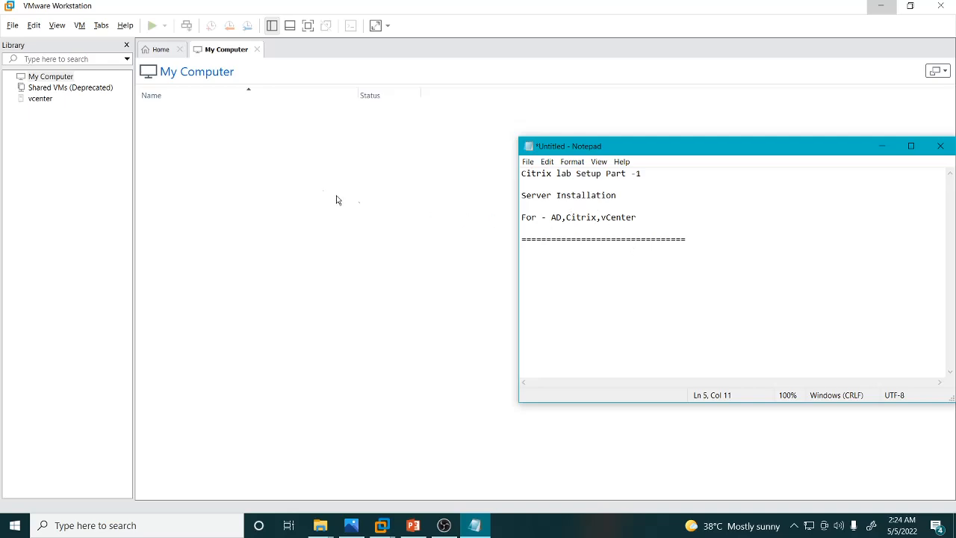
left_click(287, 167)
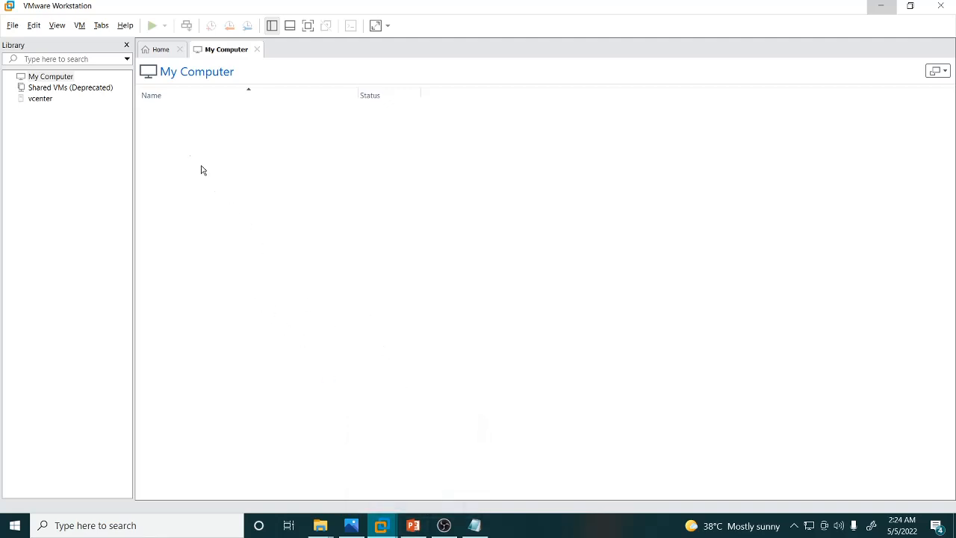
left_click(159, 49)
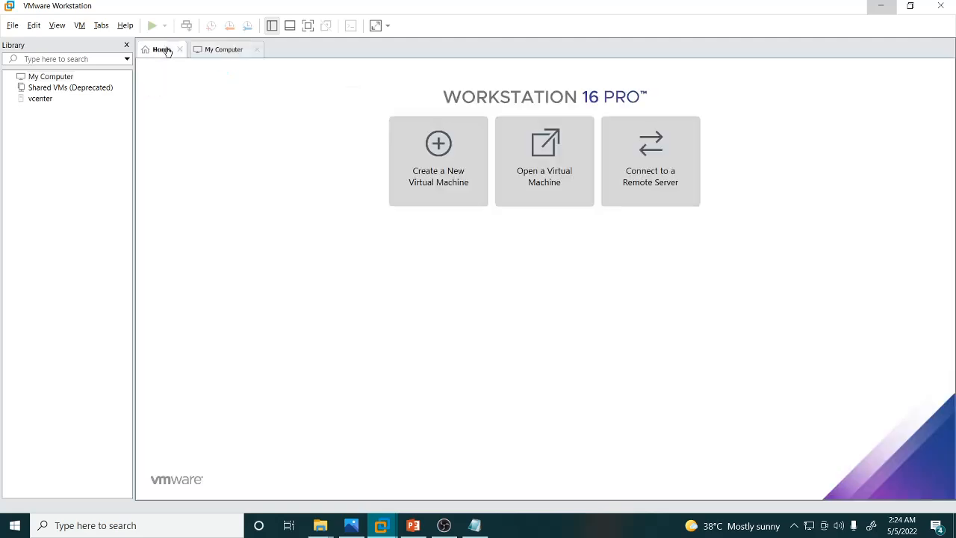
left_click(430, 154)
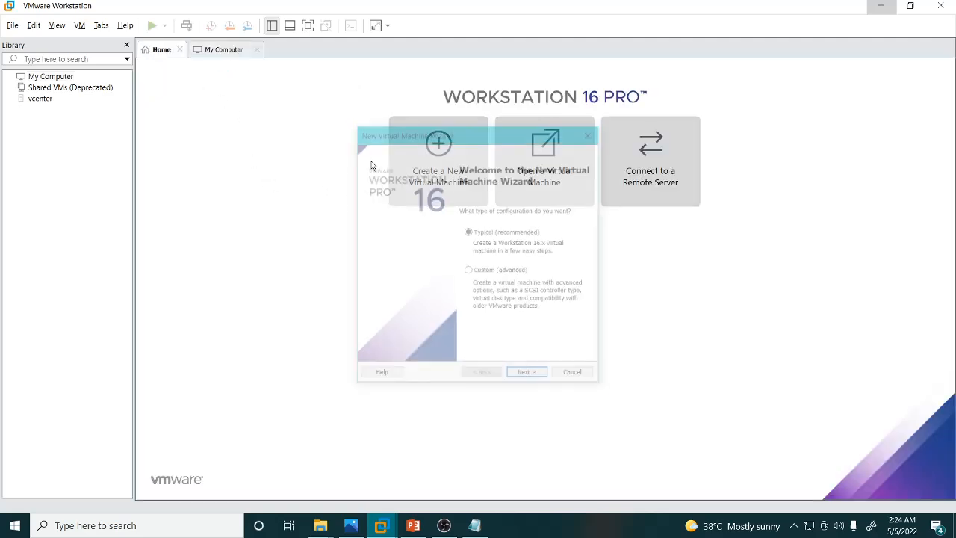
Browse the ISO FILES folder on the CITRIX_LAB_PROD (V:) drive to check the available installer images.
left_click(321, 525)
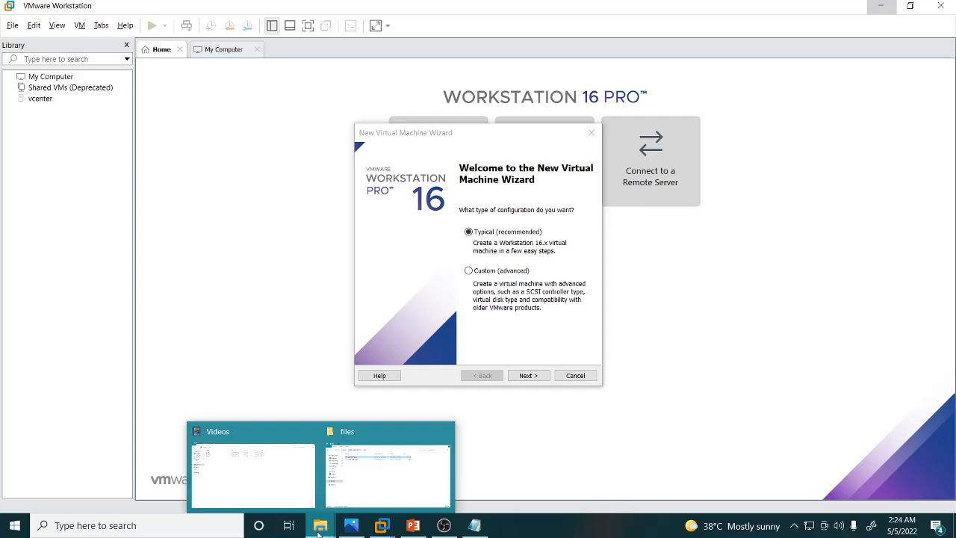
left_click(365, 482)
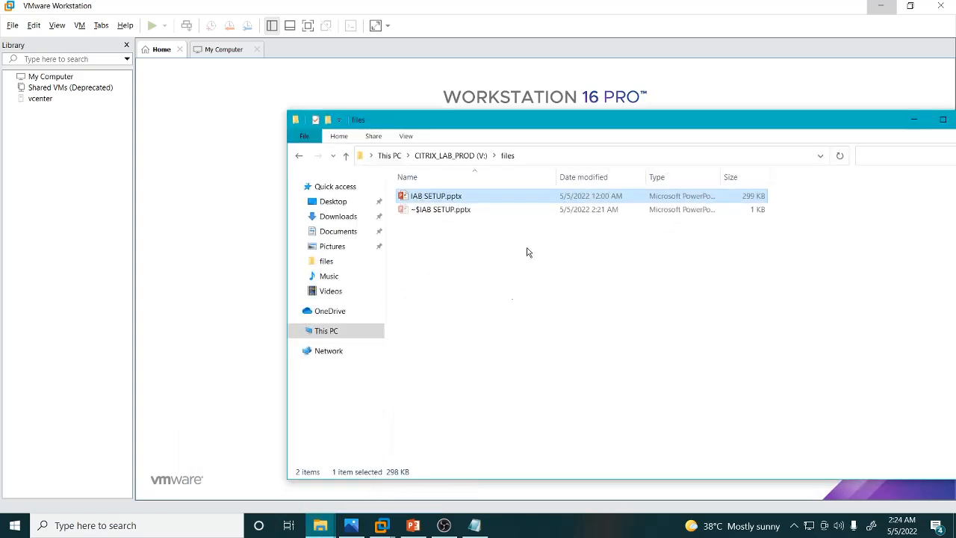
left_click(451, 155)
double_click(434, 212)
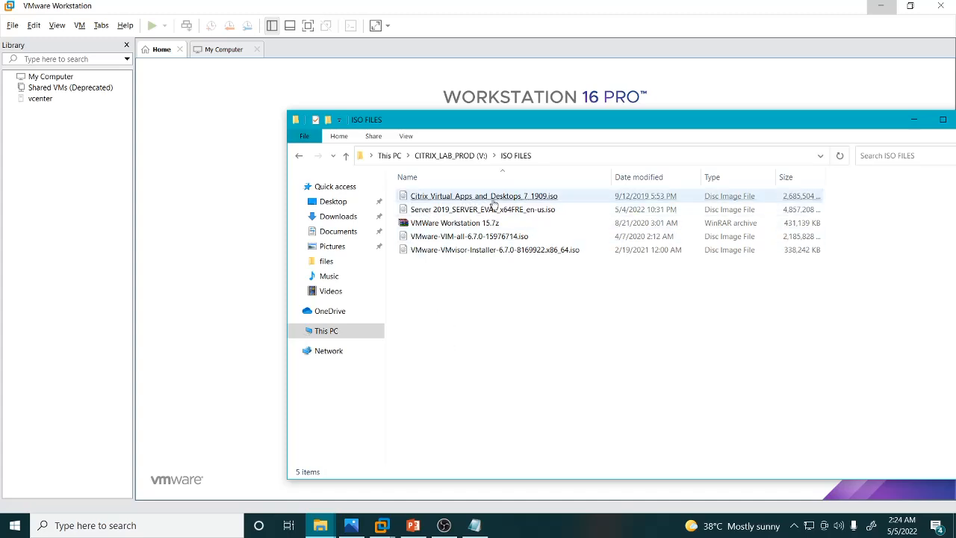
left_click(452, 210)
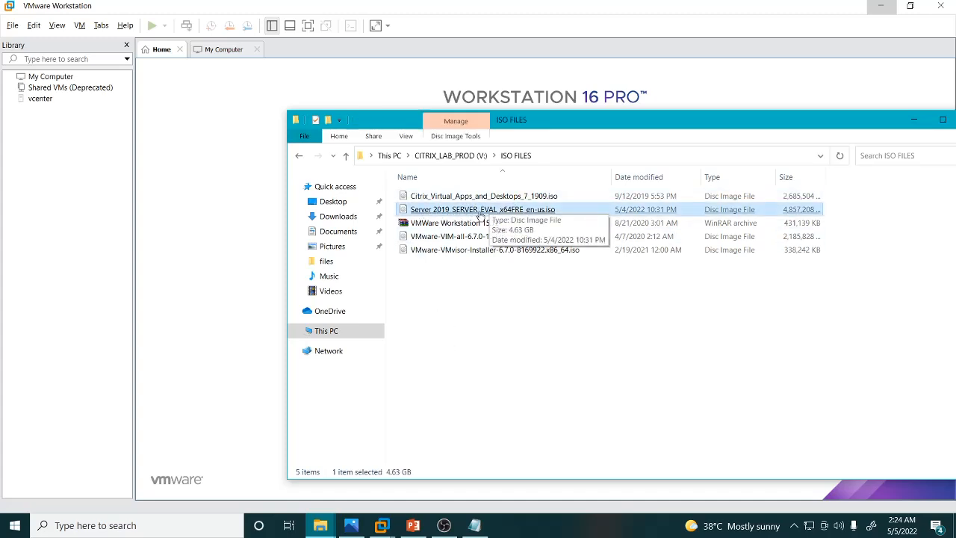
left_click(427, 254)
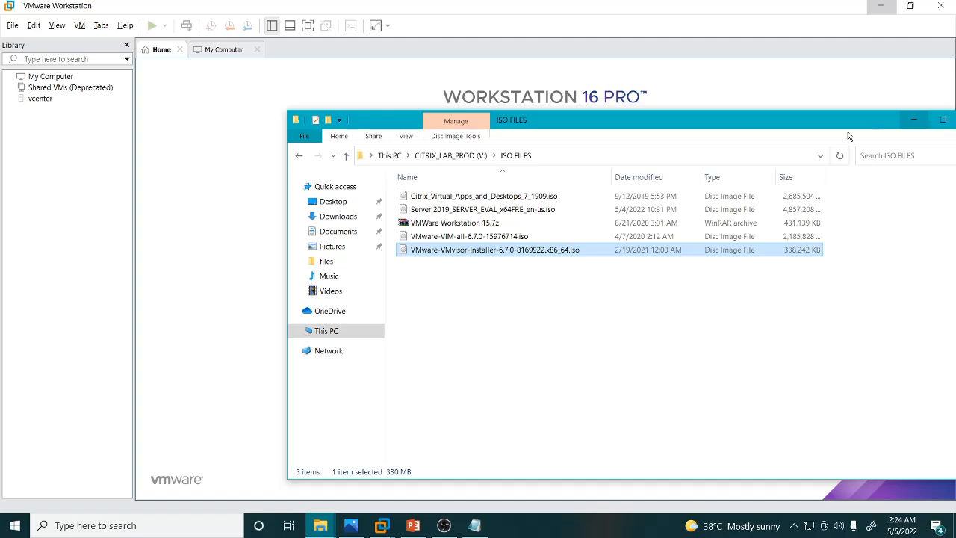
left_click(441, 212)
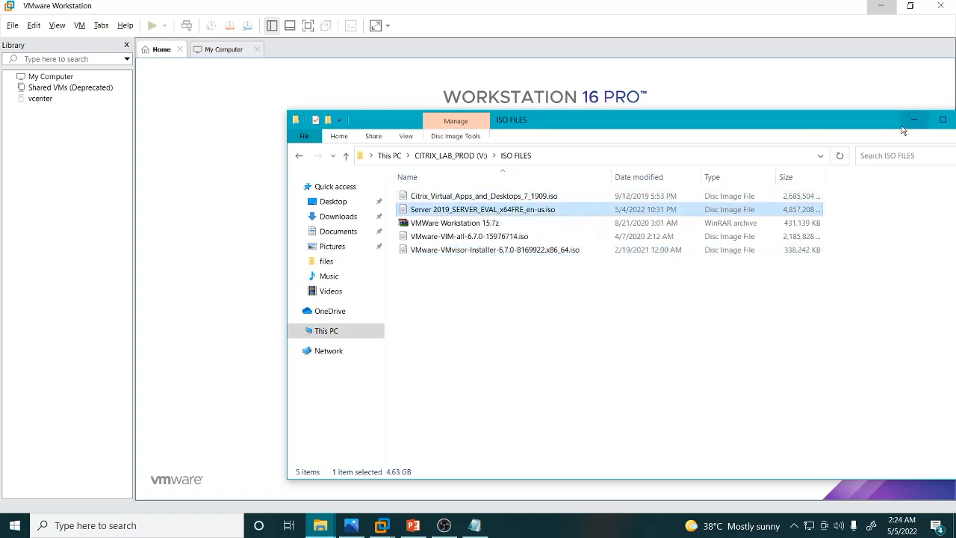
left_click(560, 157)
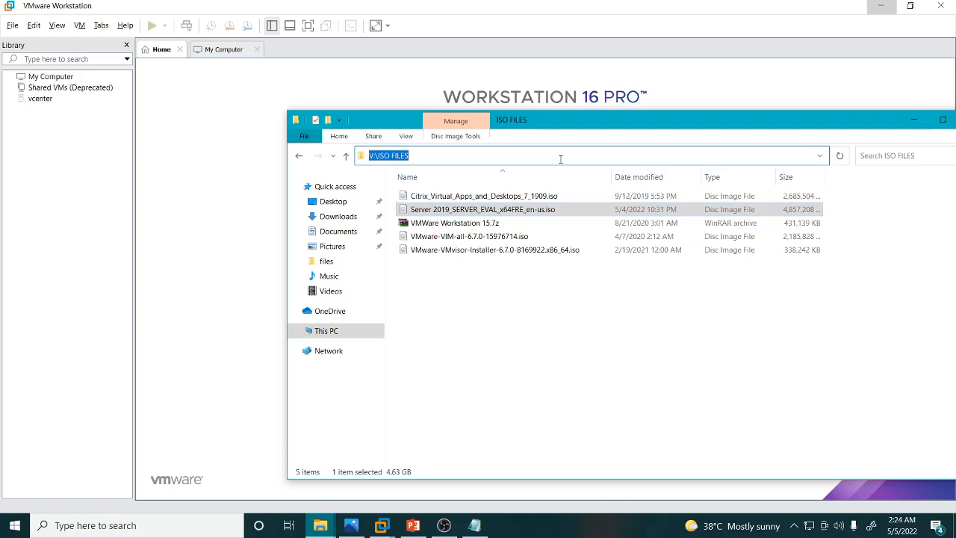
left_click(914, 119)
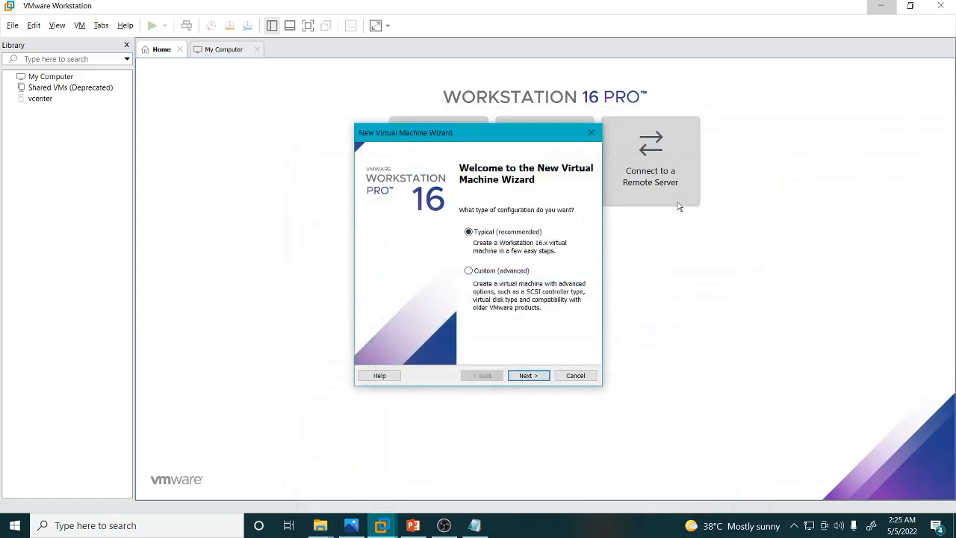
Choose the Typical configuration and select installing the operating system later.
left_click(533, 376)
left_click(401, 259)
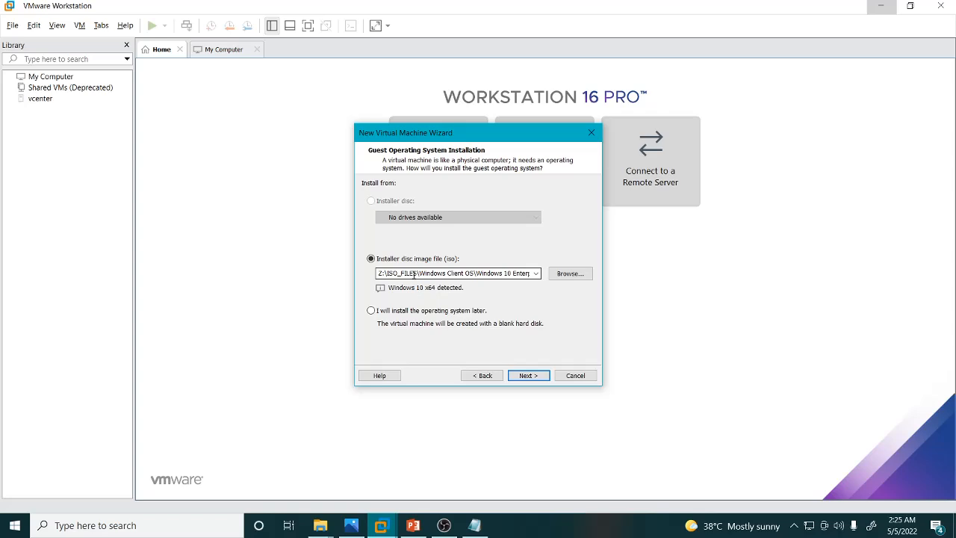
left_click(391, 311)
left_click(536, 375)
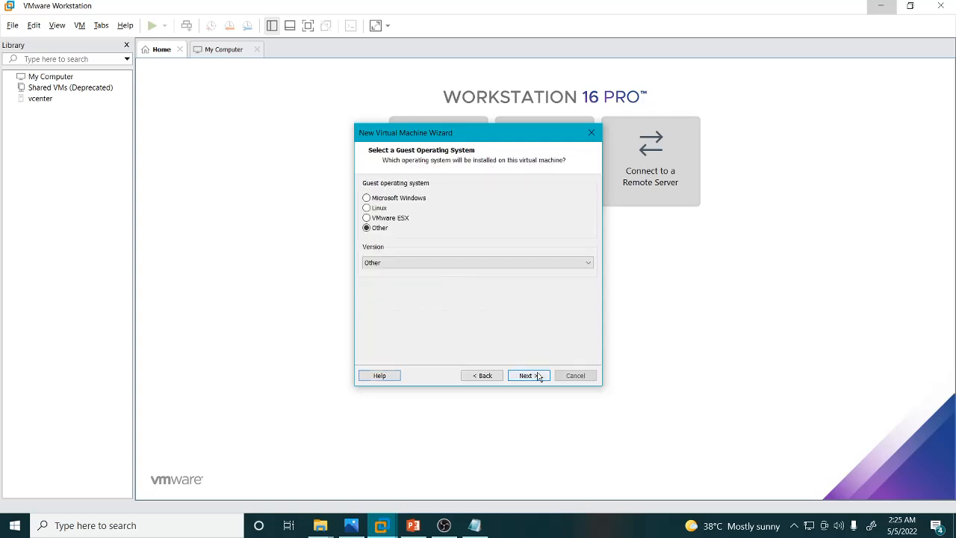
Set the guest operating system to Microsoft Windows, version Windows Server 2019, and continue.
left_click(391, 199)
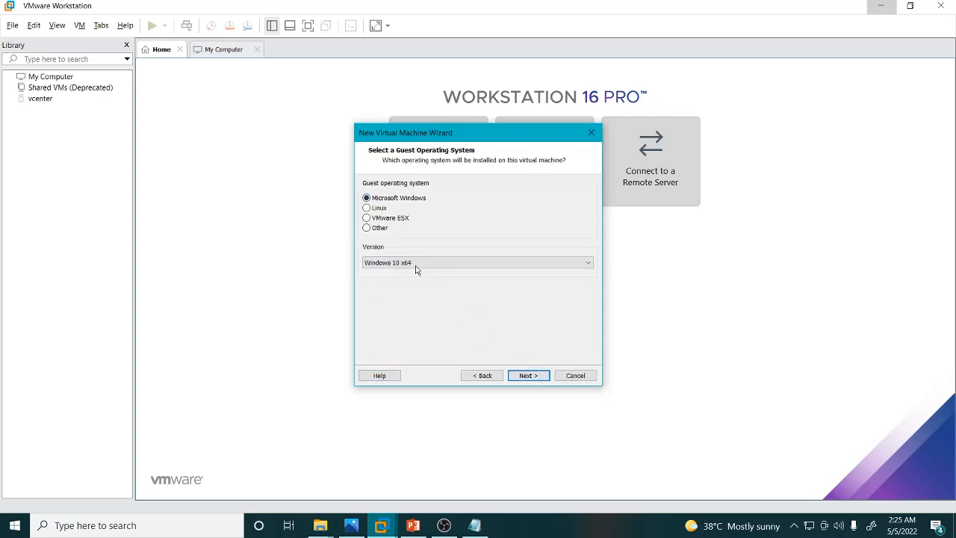
left_click(416, 263)
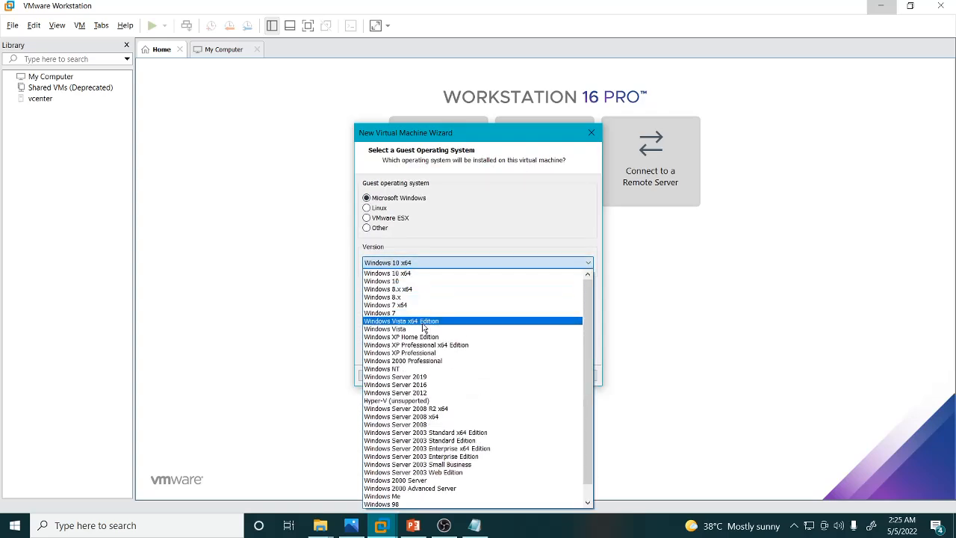
scroll(460, 397, "down", 1)
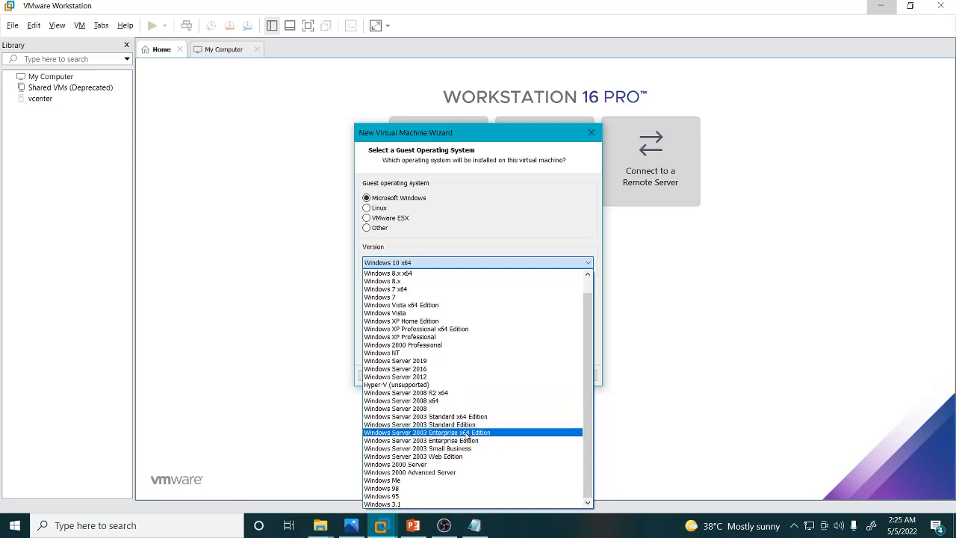
left_click(440, 360)
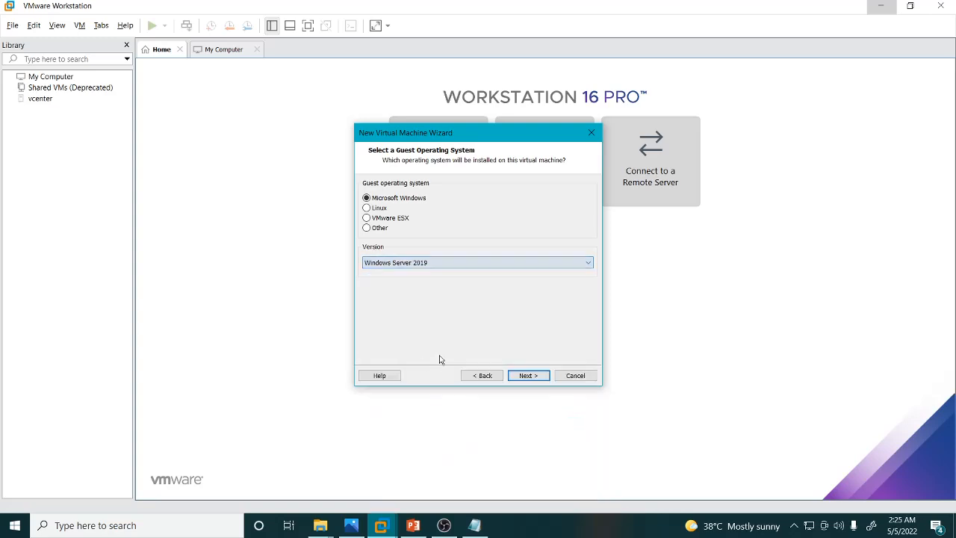
left_click(528, 375)
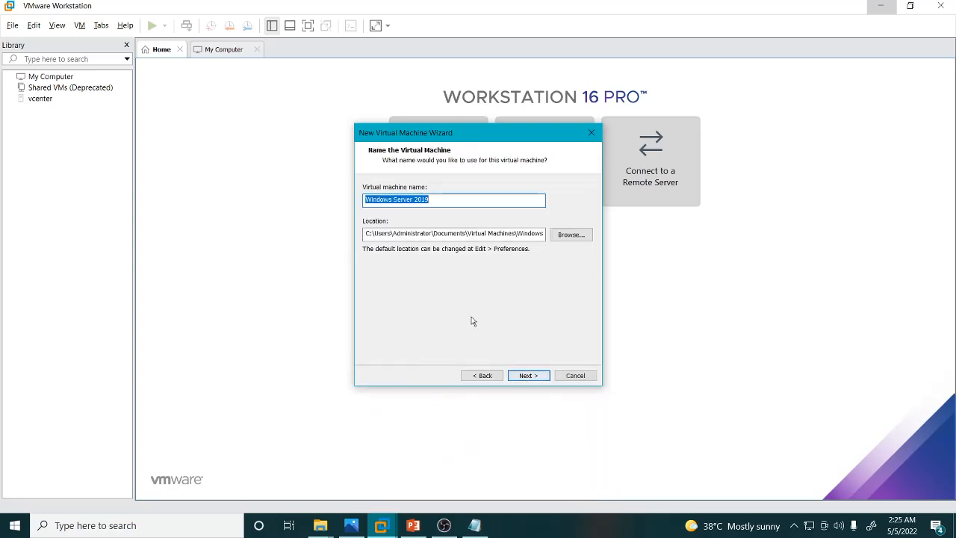
Browse for the virtual machine location and open the CITRIX_LAB_PROD (V:) drive.
left_click(572, 237)
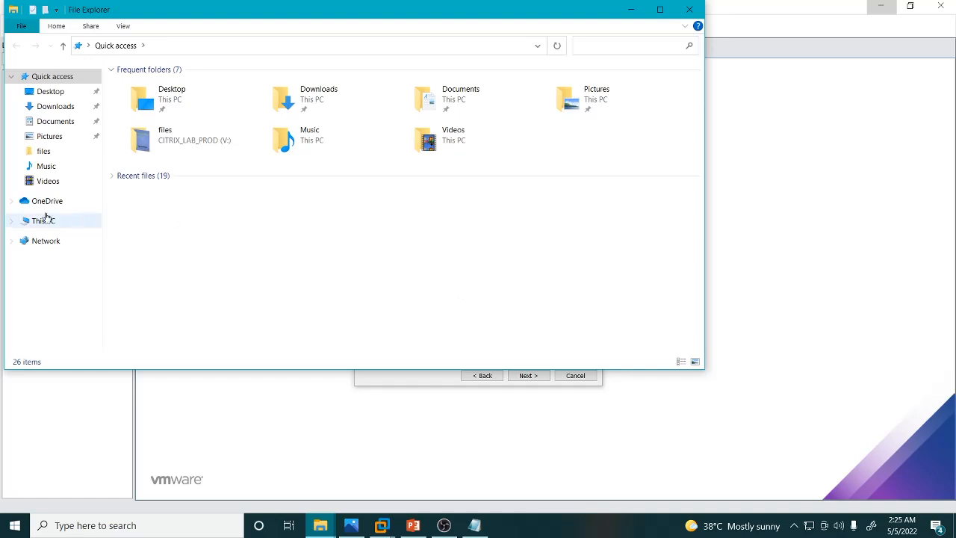
left_click(36, 223)
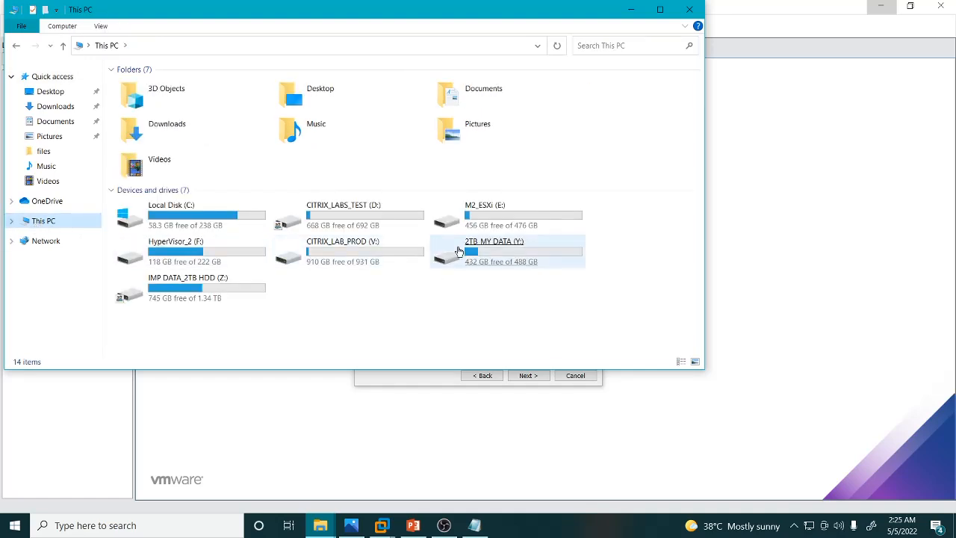
left_click(343, 253)
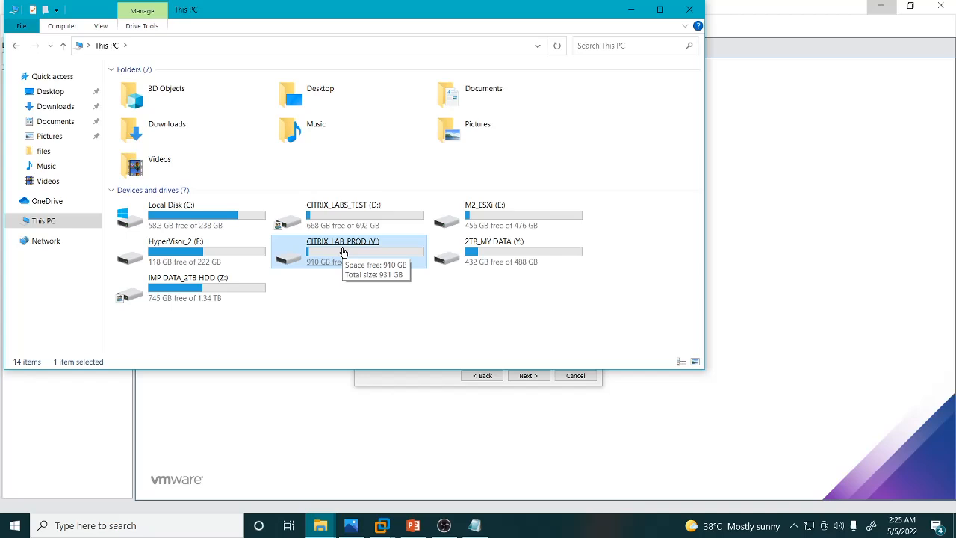
double_click(344, 252)
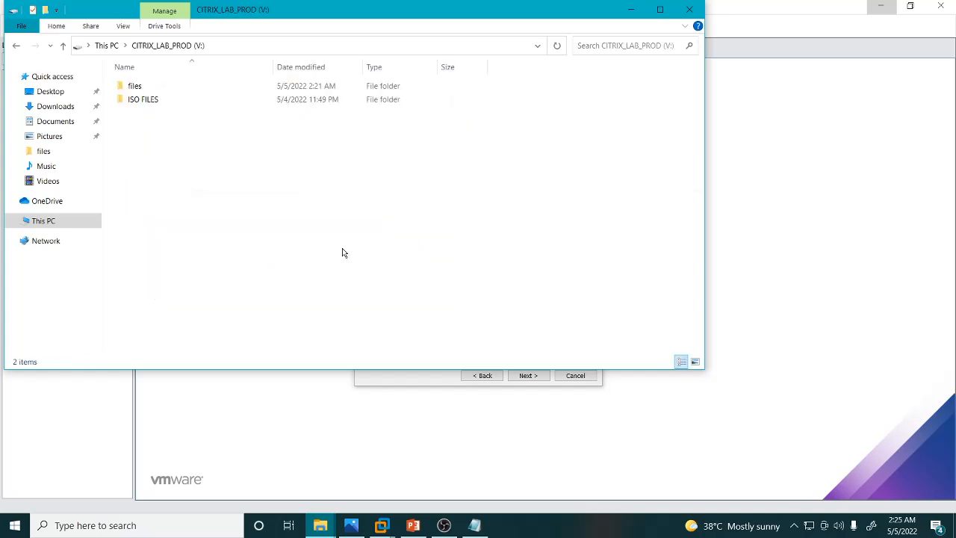
Create a new folder named Citrix_lab on the drive and open it.
right_click(221, 167)
mouse_move(305, 320)
left_click(403, 321)
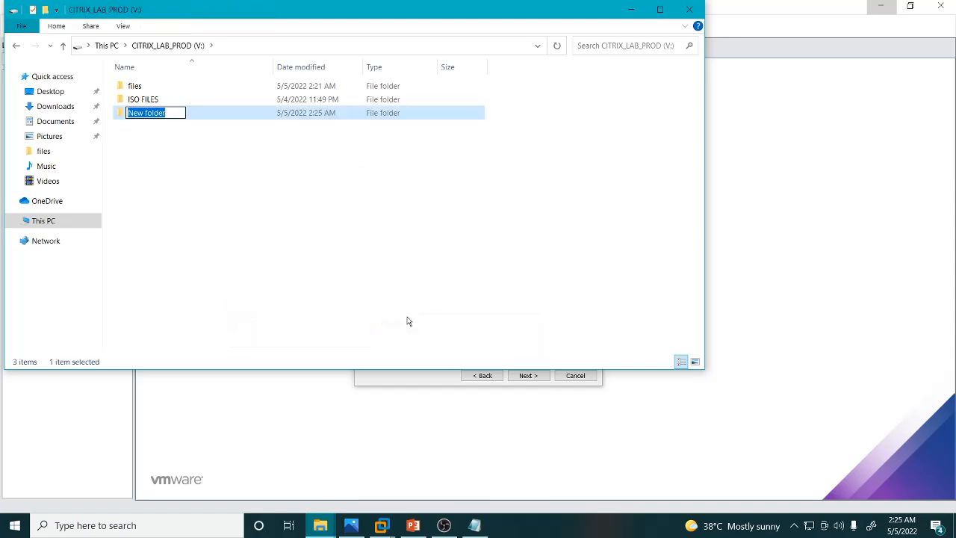
type("Ci")
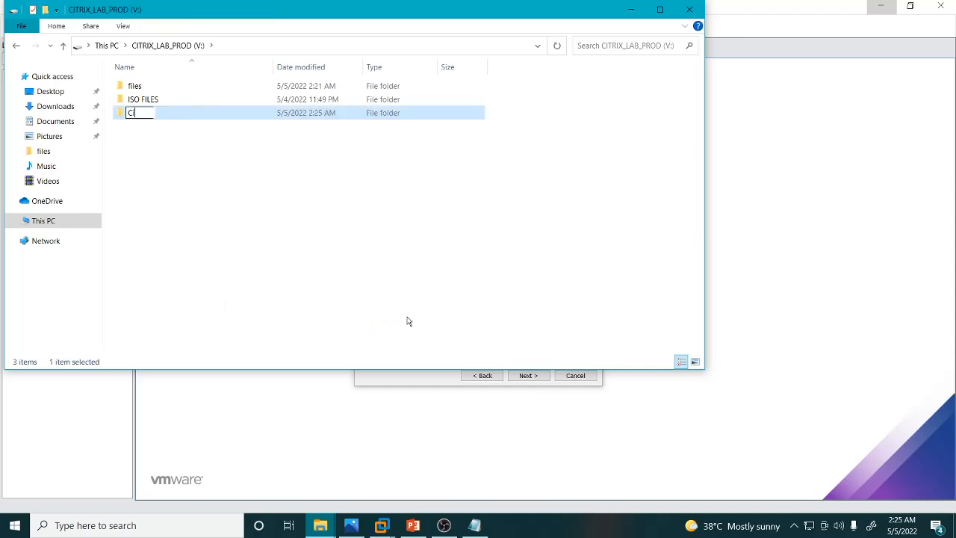
type("trix_lab")
key("Return")
key("Return")
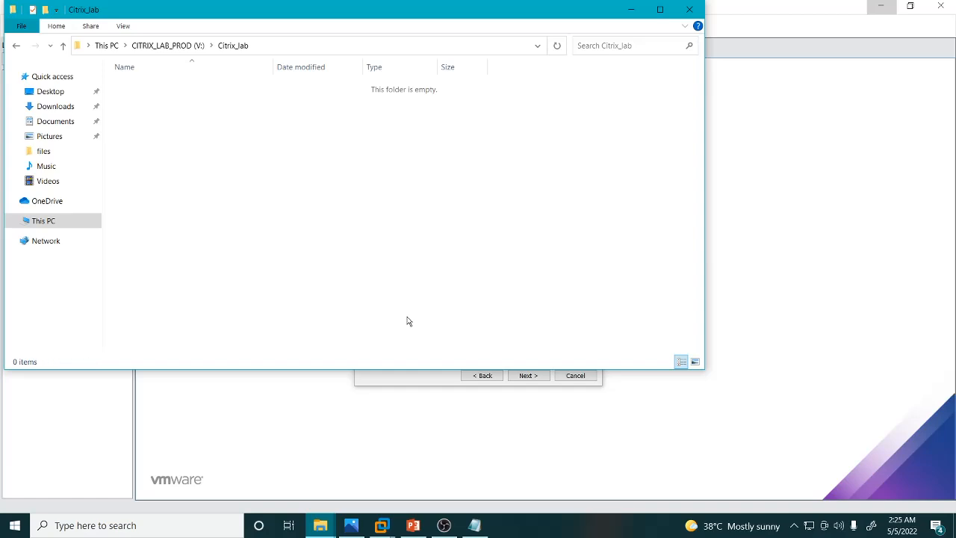
Create a subfolder named AD inside Citrix_lab.
right_click(282, 159)
mouse_move(374, 308)
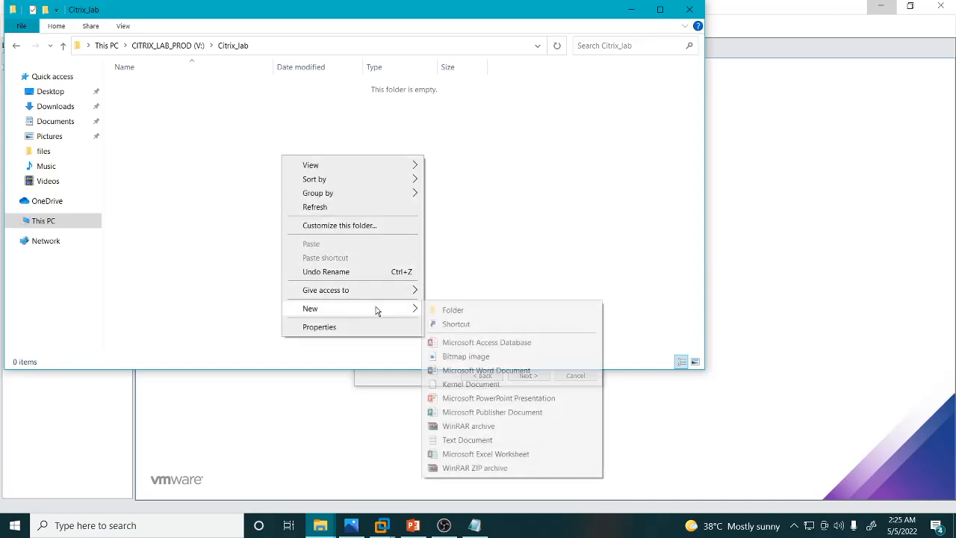
left_click(454, 310)
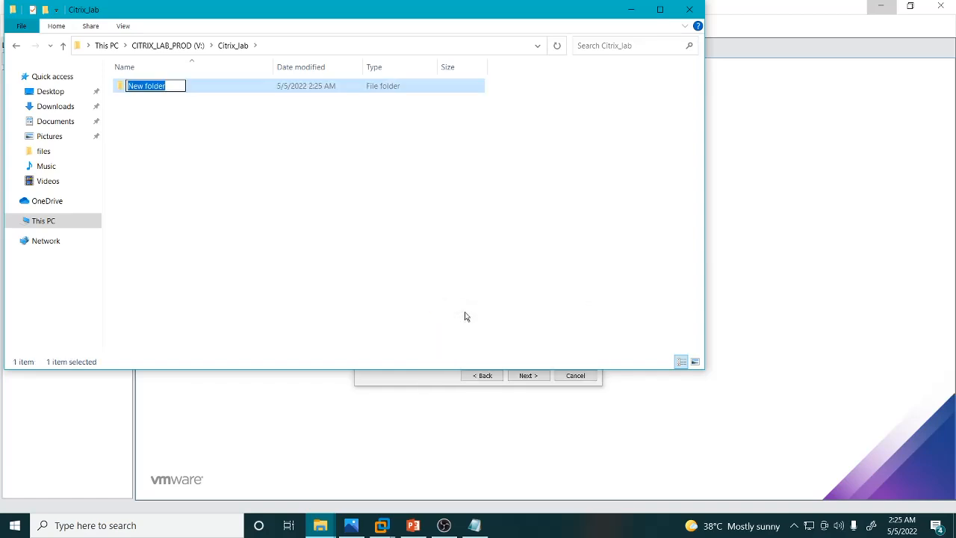
type("AD")
key("Return")
Create a subfolder named Citrix Server inside Citrix_lab.
right_click(333, 213)
mouse_move(411, 363)
left_click(512, 366)
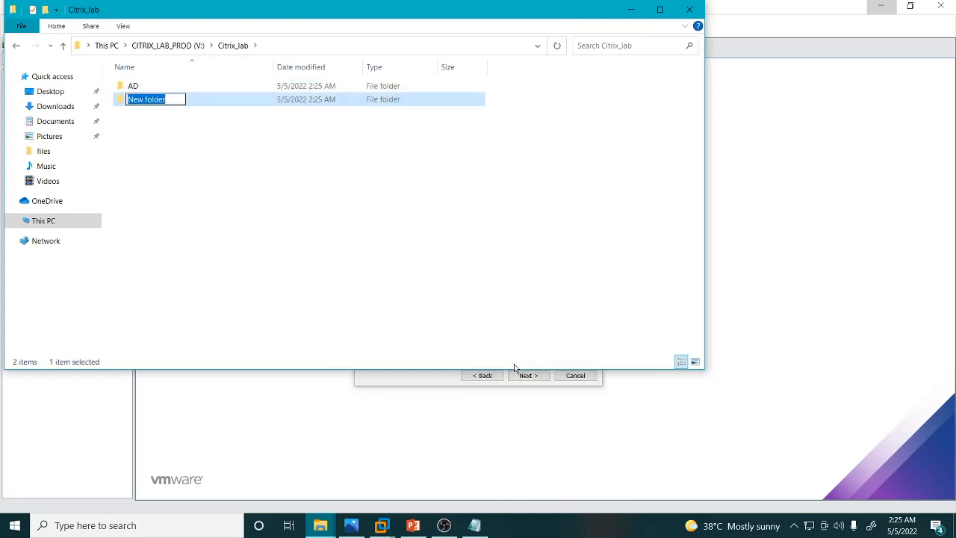
type("Citrix Server")
key("Return")
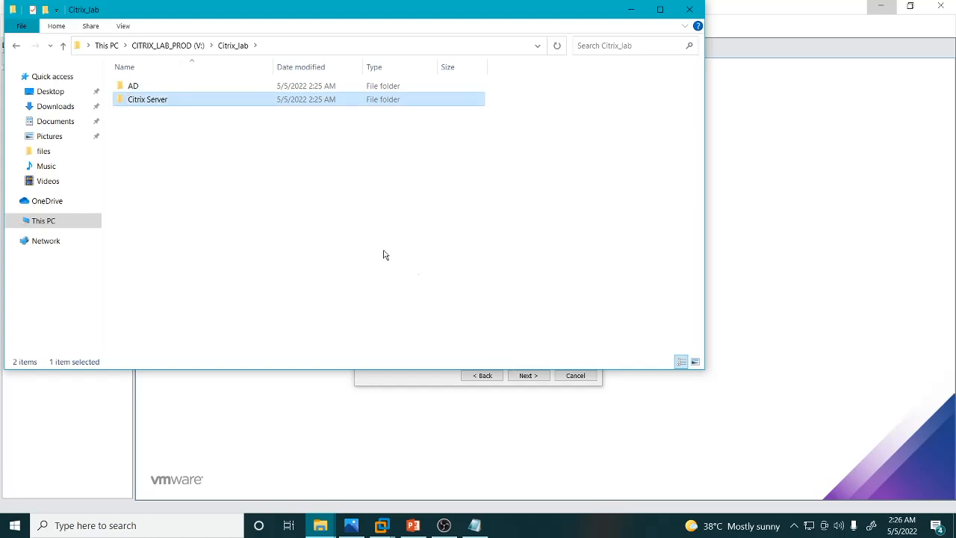
Create a subfolder named vCenter inside Citrix_lab.
right_click(337, 224)
mouse_move(418, 378)
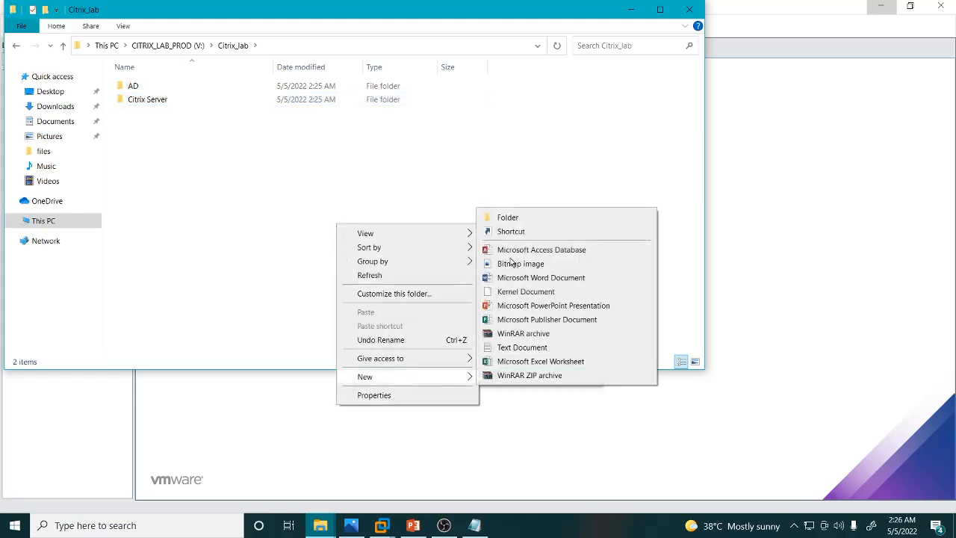
left_click(508, 216)
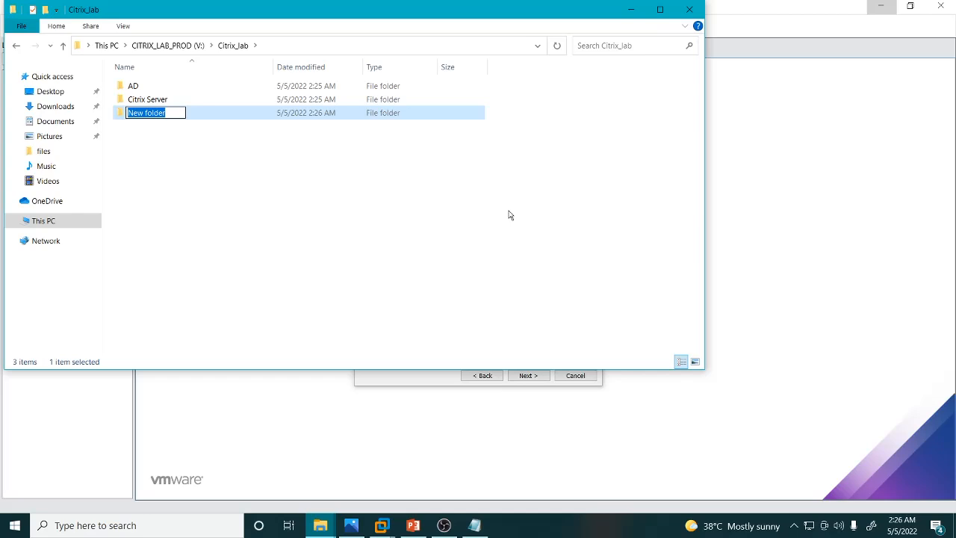
type("V")
key("BackSpace")
type("v")
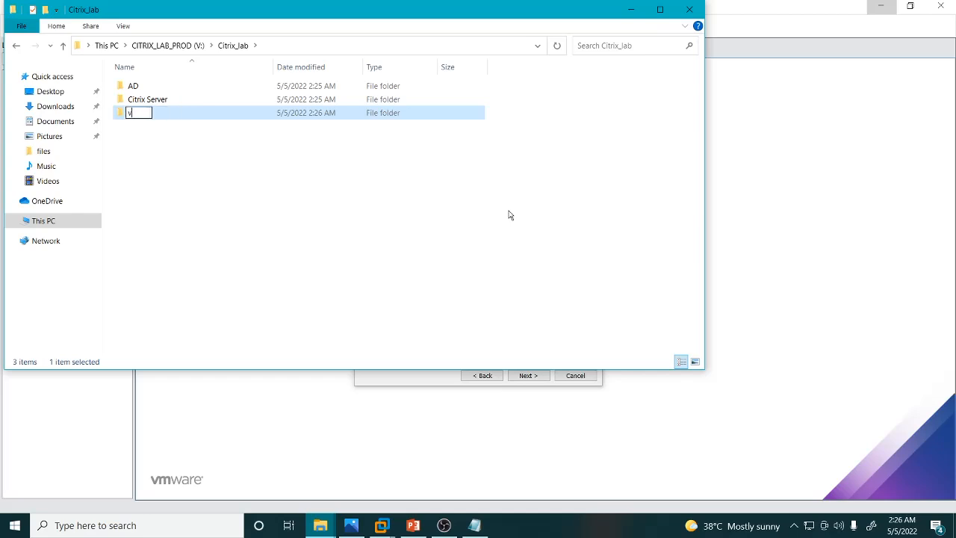
type("Center")
key("Return")
key("Return")
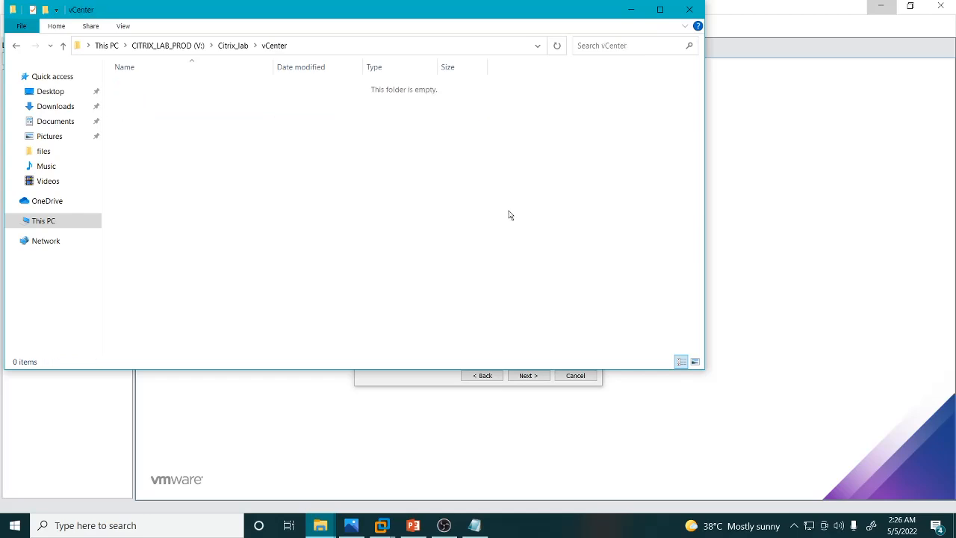
Name the new virtual machine Active Directory and set its location to the V:\Citrix_lab\AD folder.
key("alt+Up")
double_click(126, 88)
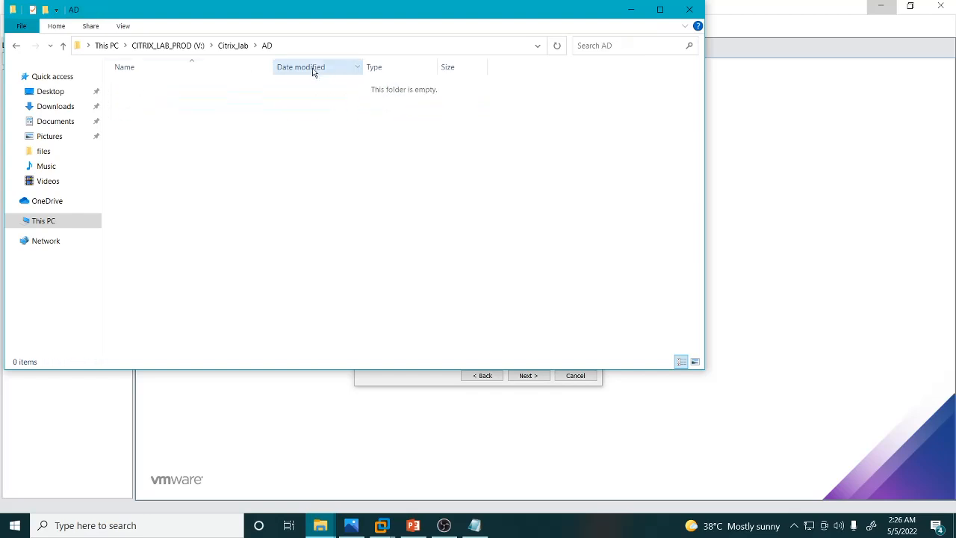
left_click(332, 45)
key("ctrl+c")
left_click(631, 9)
left_click(422, 232)
key("ctrl+a")
key("ctrl+v")
left_click(430, 200)
key("ctrl+a")
type("A")
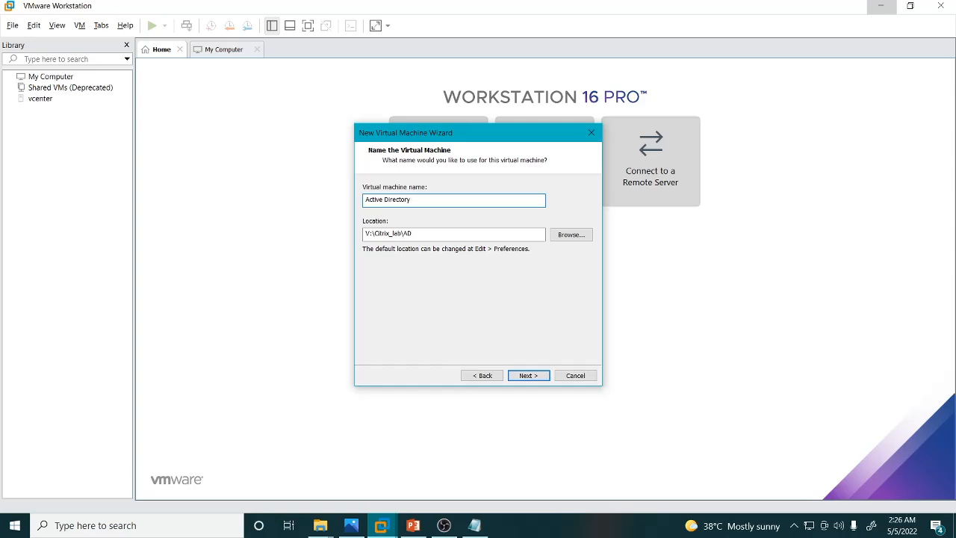
left_click(527, 375)
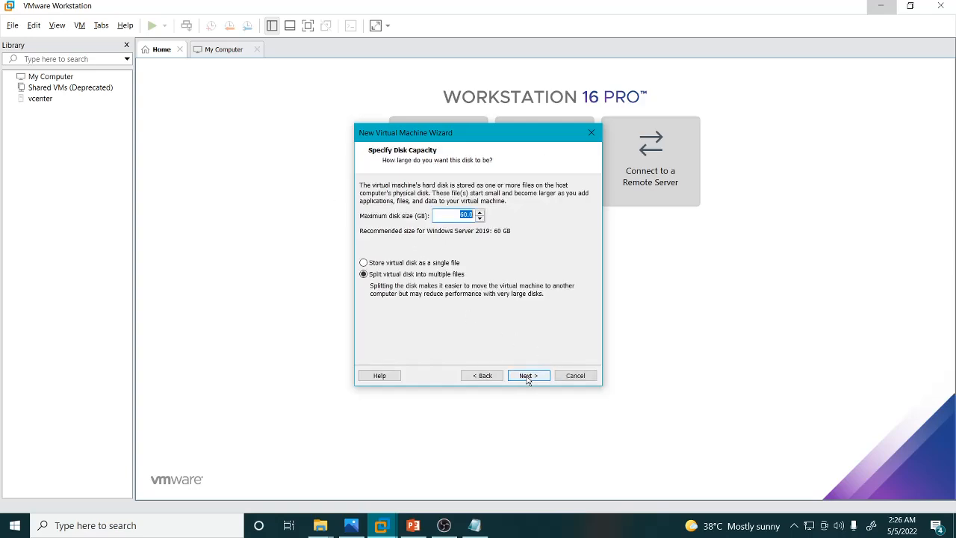
Check the lab diagram and set the maximum disk size to 40 GB.
left_click(382, 525)
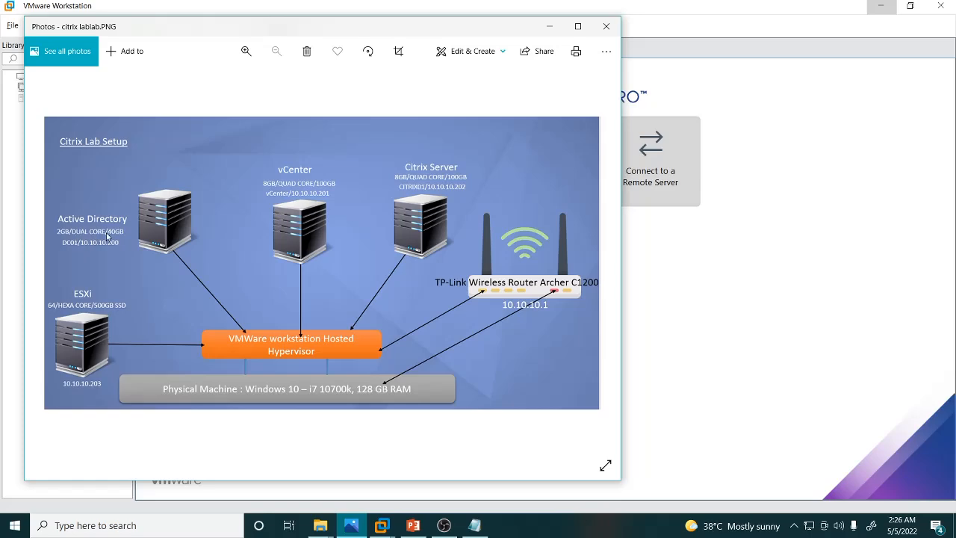
left_click(351, 525)
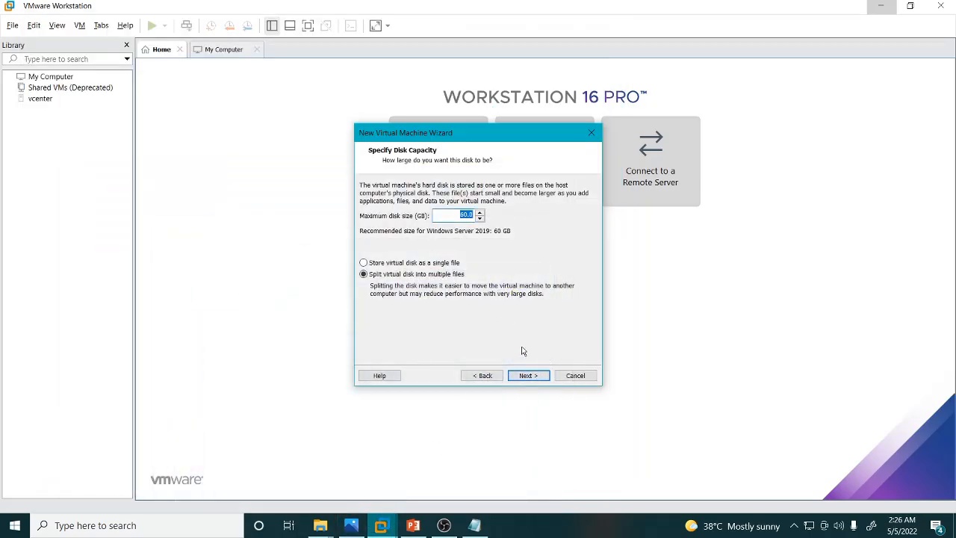
type("40")
left_click(528, 376)
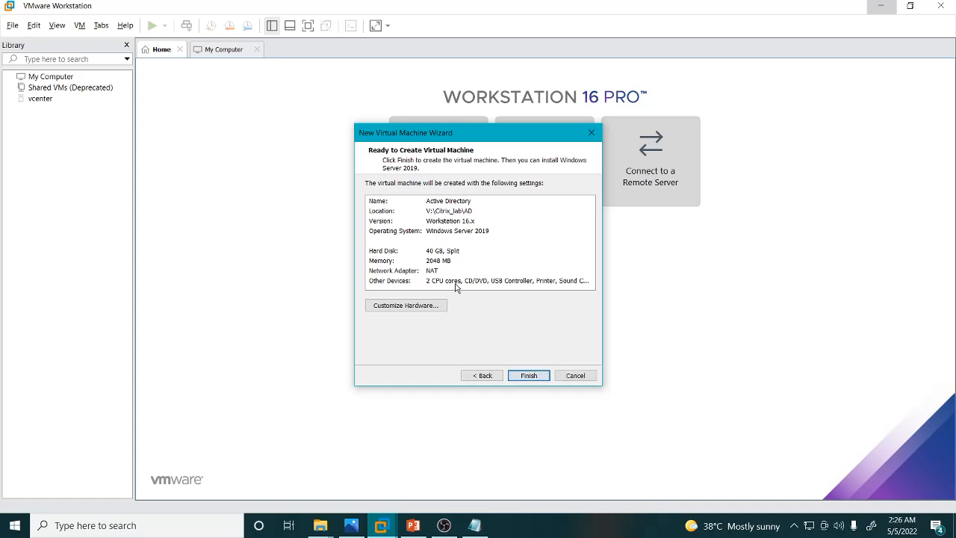
Customize the hardware to switch the network adapter to Bridged, then finish creating the Active Directory VM.
left_click(409, 306)
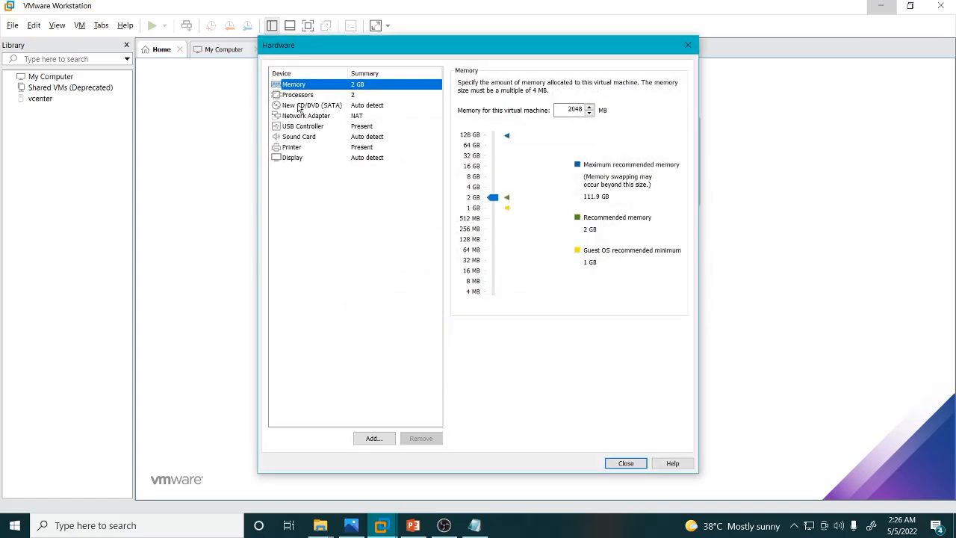
left_click(293, 97)
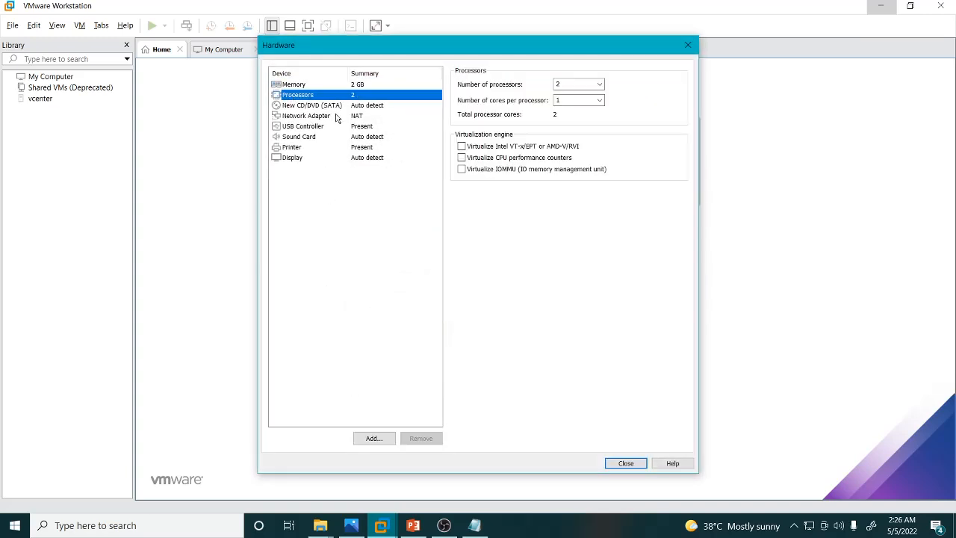
left_click(312, 118)
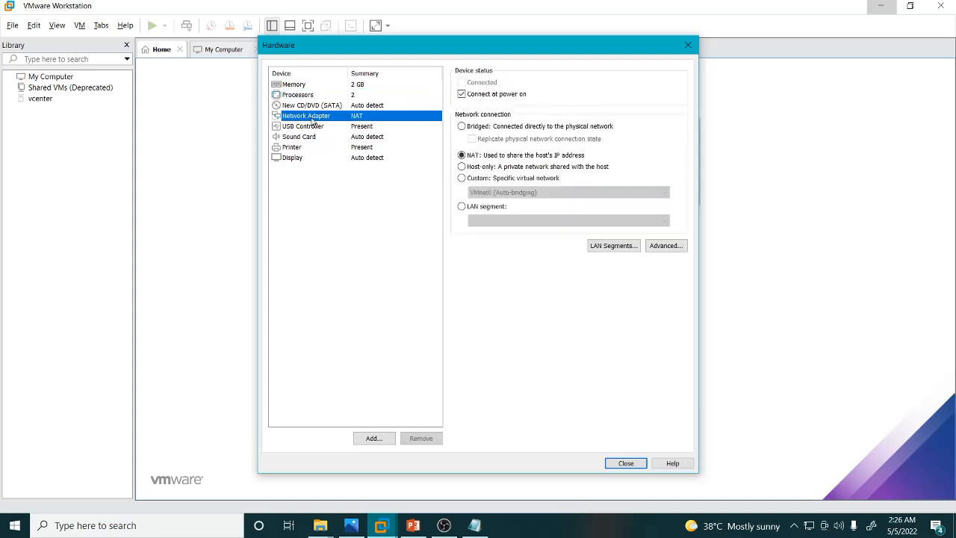
left_click(478, 127)
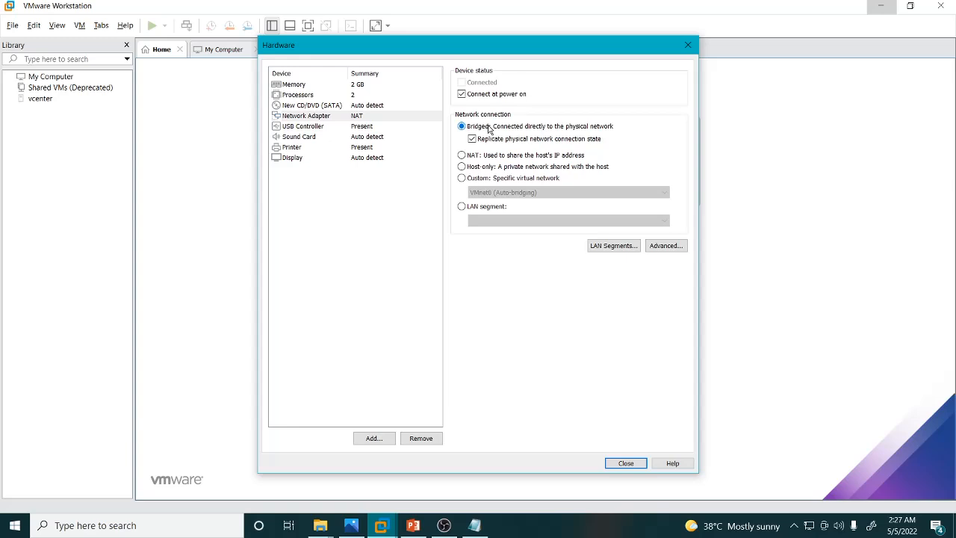
left_click(299, 96)
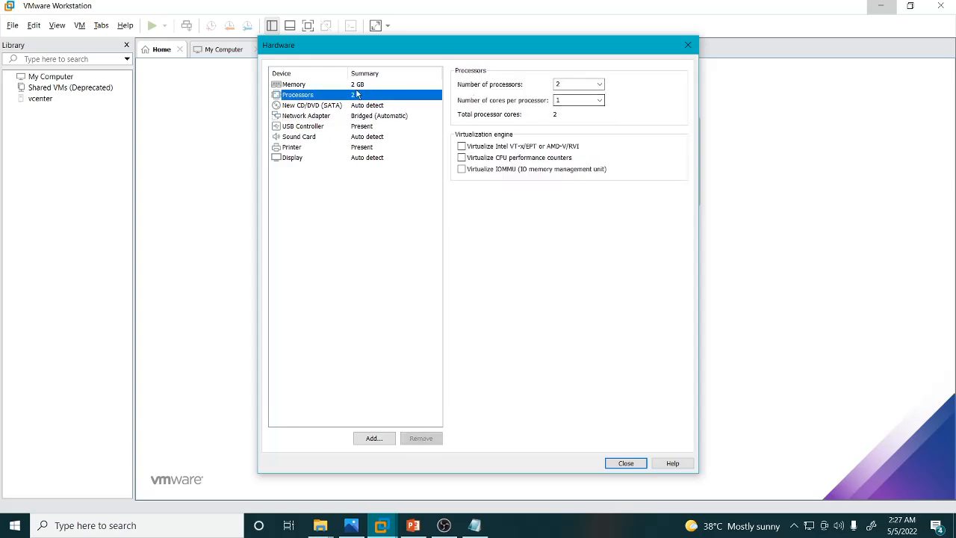
left_click(291, 86)
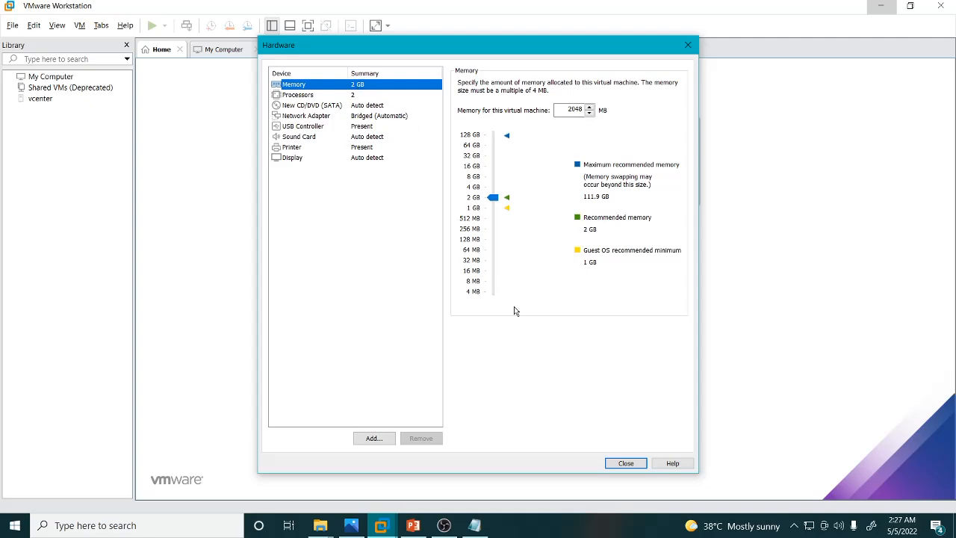
left_click(628, 463)
left_click(531, 375)
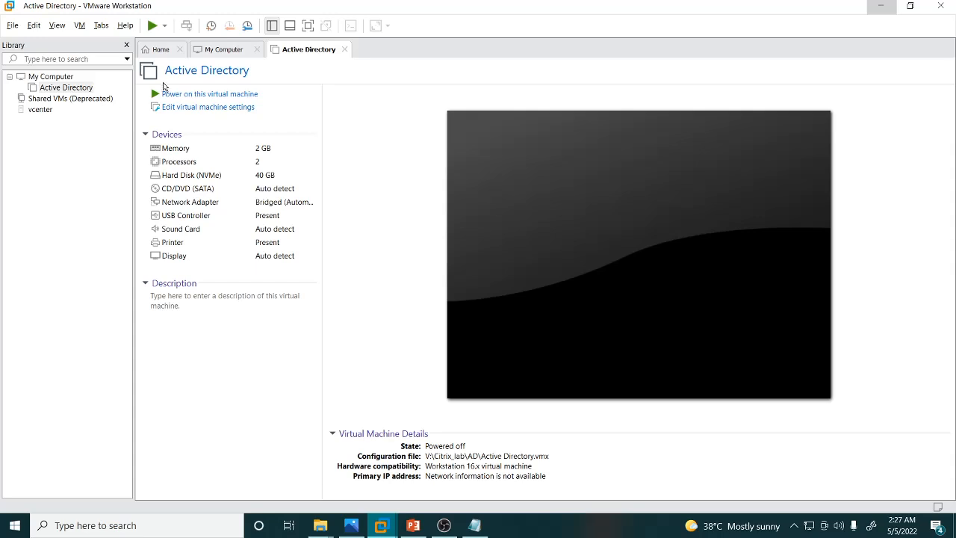
Start a new typical virtual machine, installing the OS later, with Windows Server 2019 as the guest.
left_click(161, 50)
left_click(216, 51)
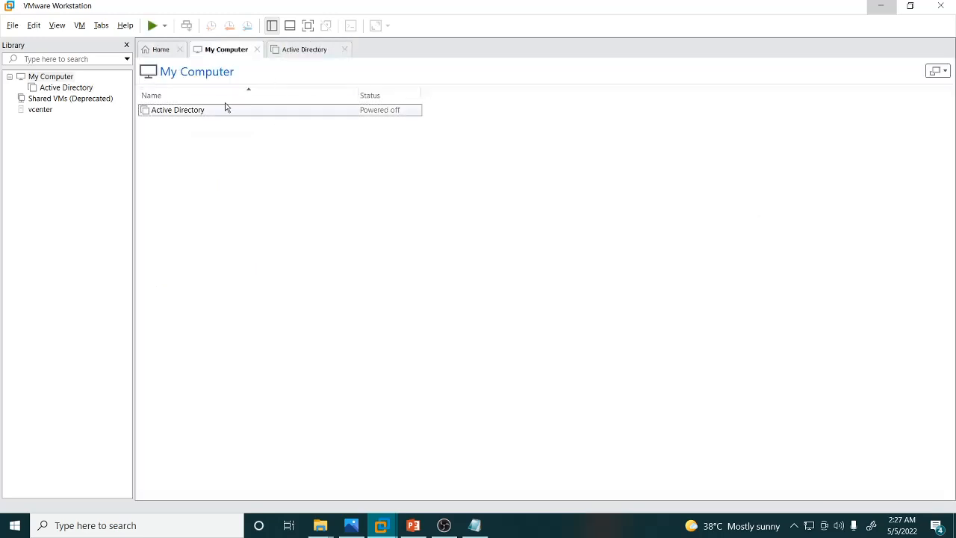
left_click(163, 50)
left_click(424, 172)
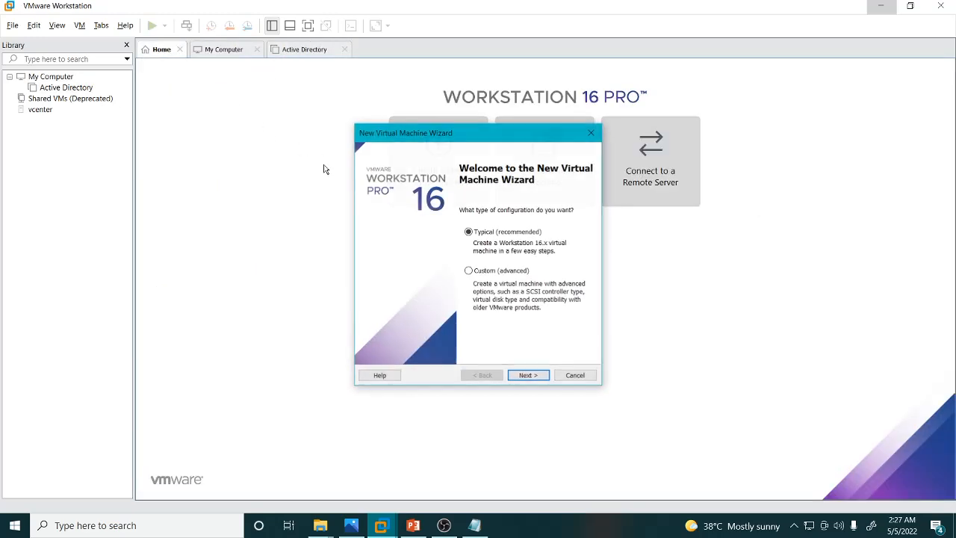
left_click(528, 376)
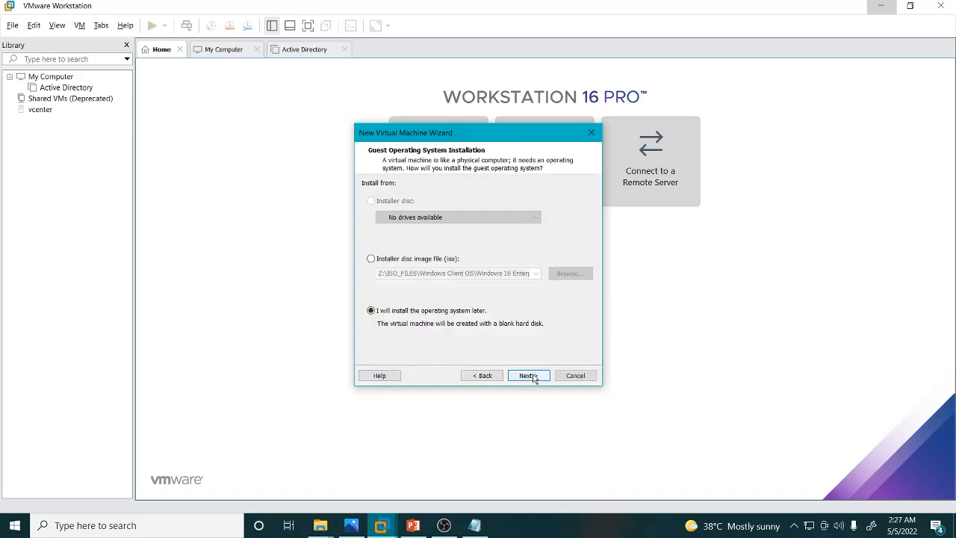
left_click(528, 377)
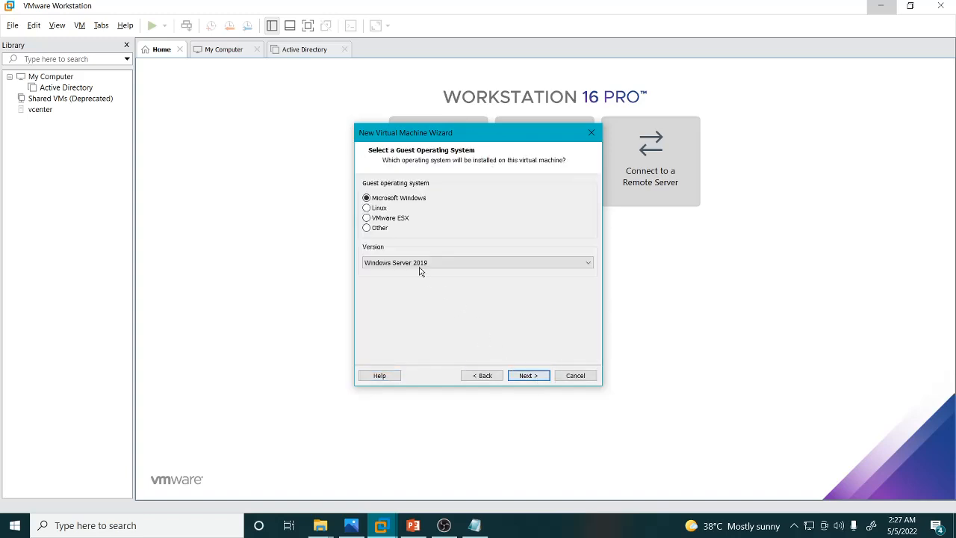
left_click(528, 376)
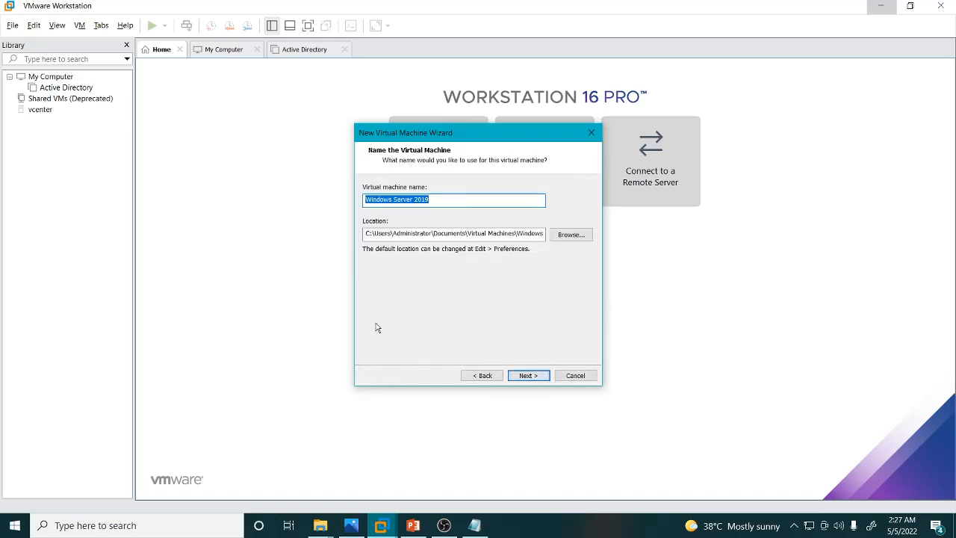
Name the virtual machine Citrix Server and set its location to the V:\Citrix_lab\Citrix Server folder.
mouse_move(335, 524)
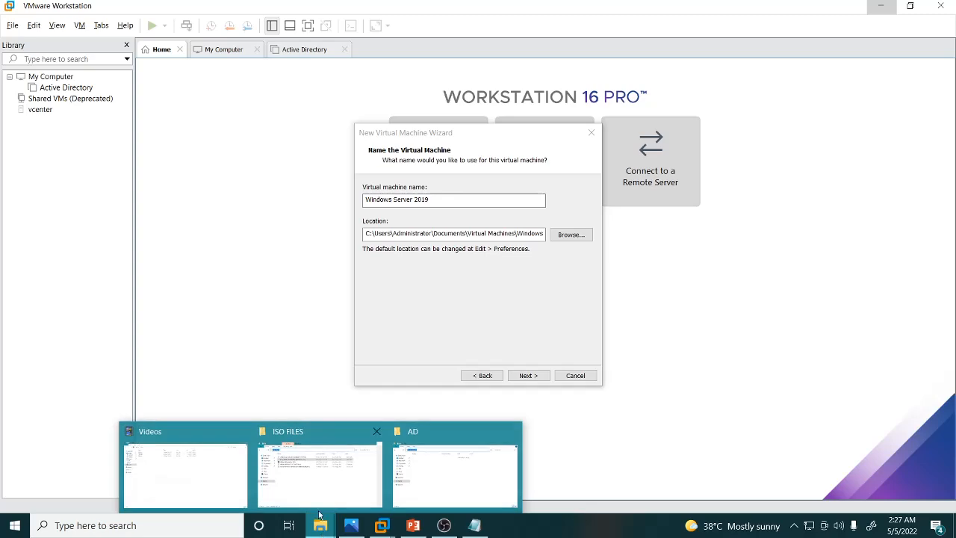
left_click(448, 475)
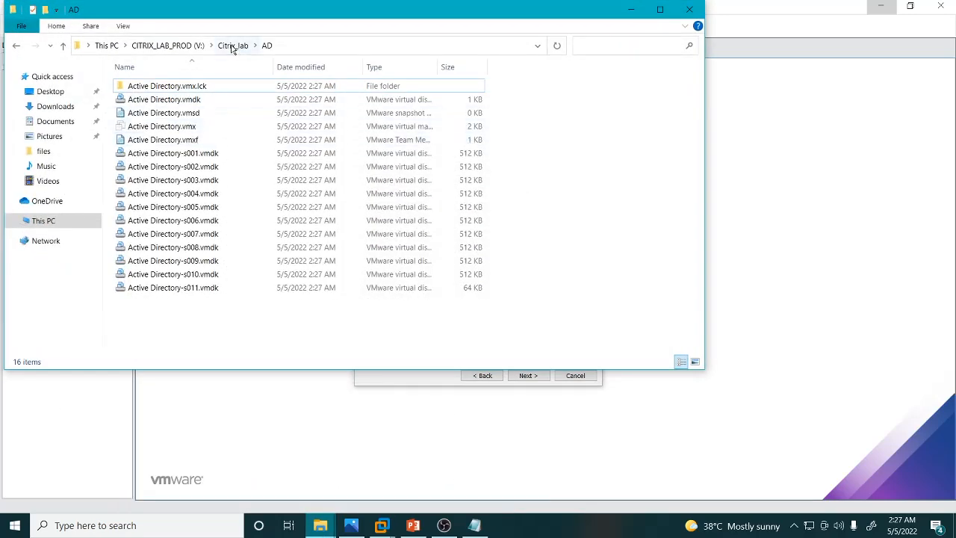
left_click(233, 46)
double_click(142, 99)
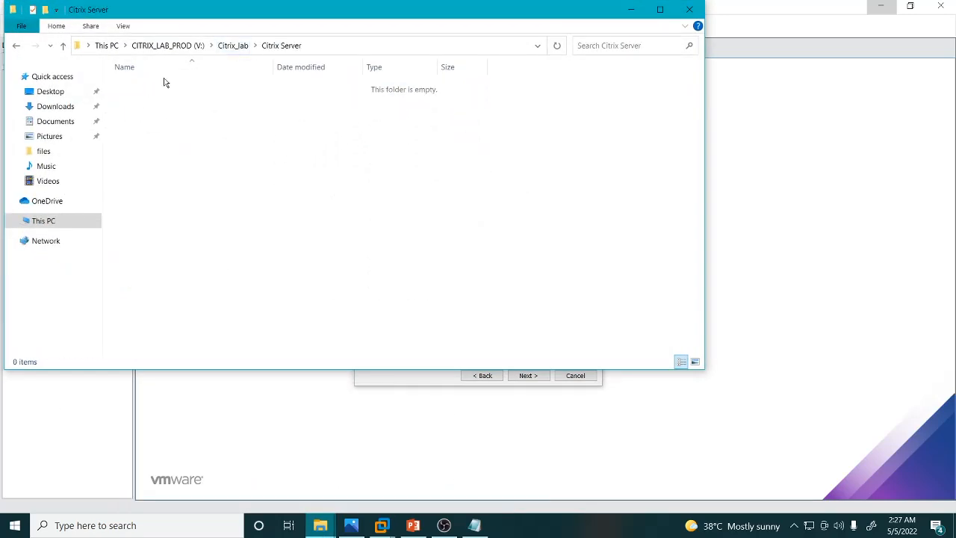
left_click(309, 46)
key("ctrl+c")
key("alt+Tab")
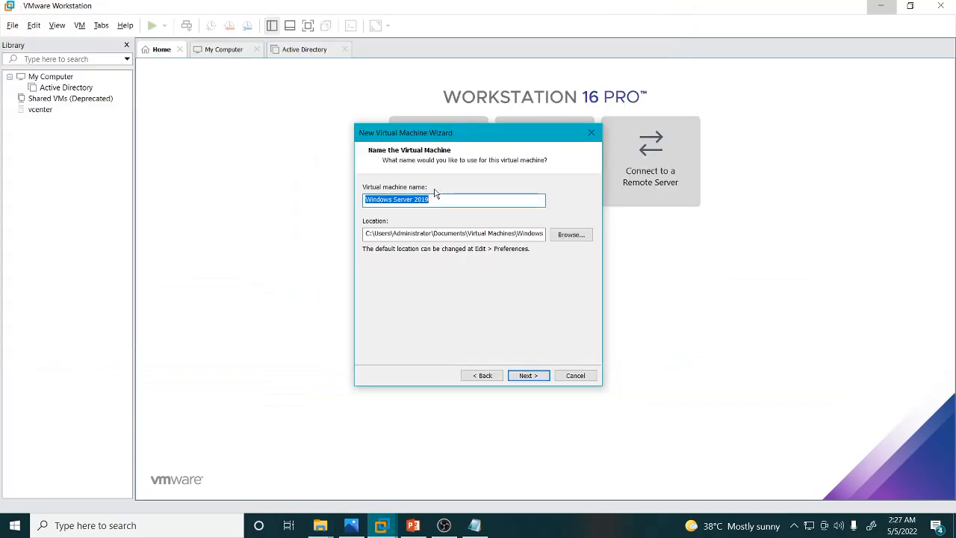
left_click(445, 234)
key("ctrl+a")
key("ctrl+v")
key("shift+Tab")
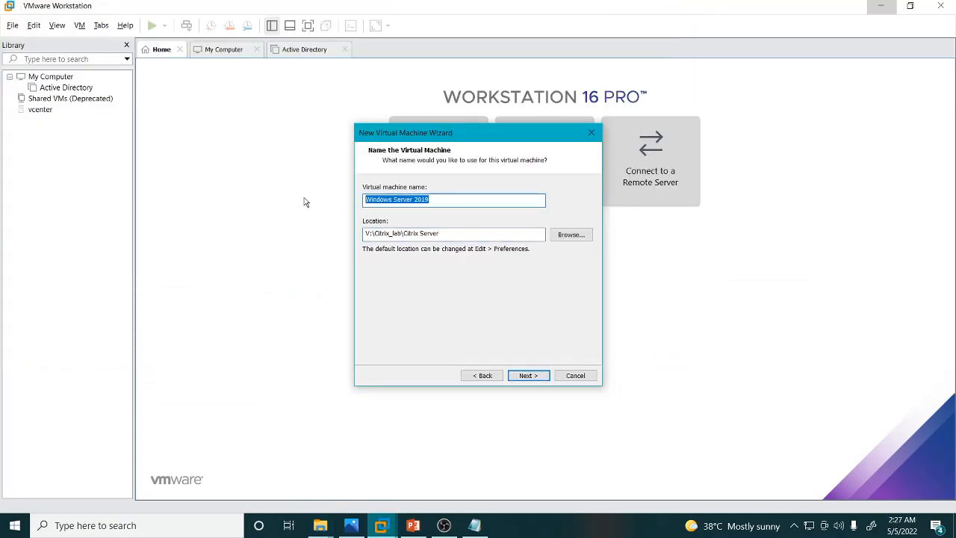
type("Citrix Server")
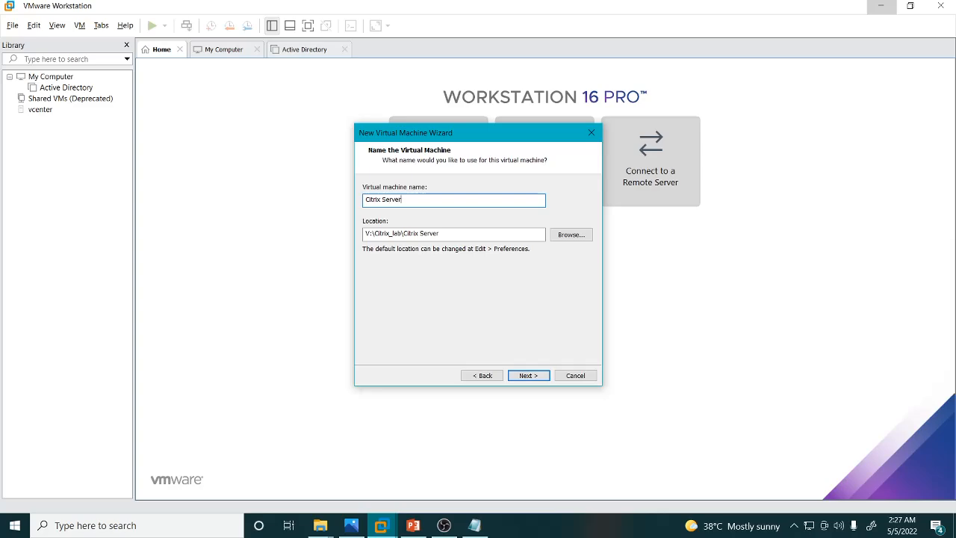
left_click(536, 377)
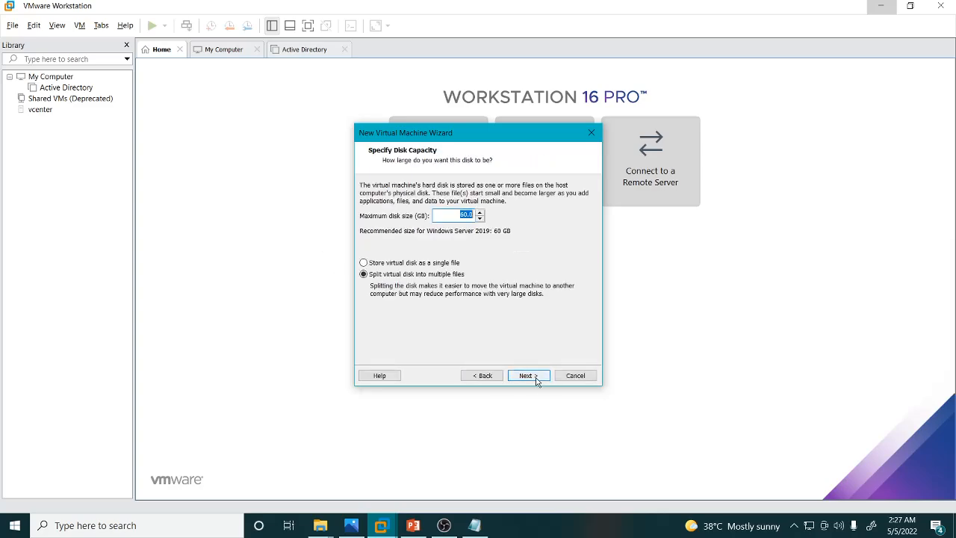
Check the lab diagram and set the maximum disk size to 100 GB.
left_click(354, 527)
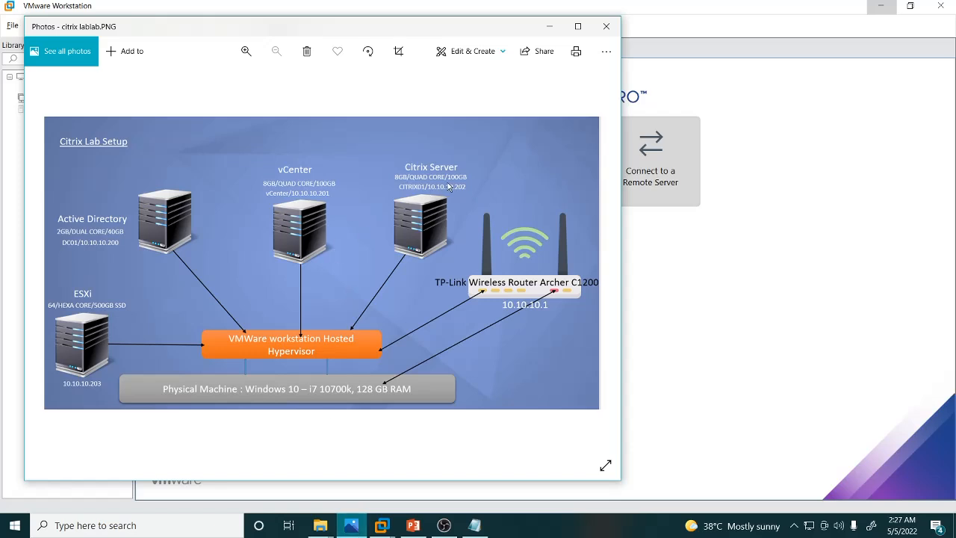
left_click(351, 525)
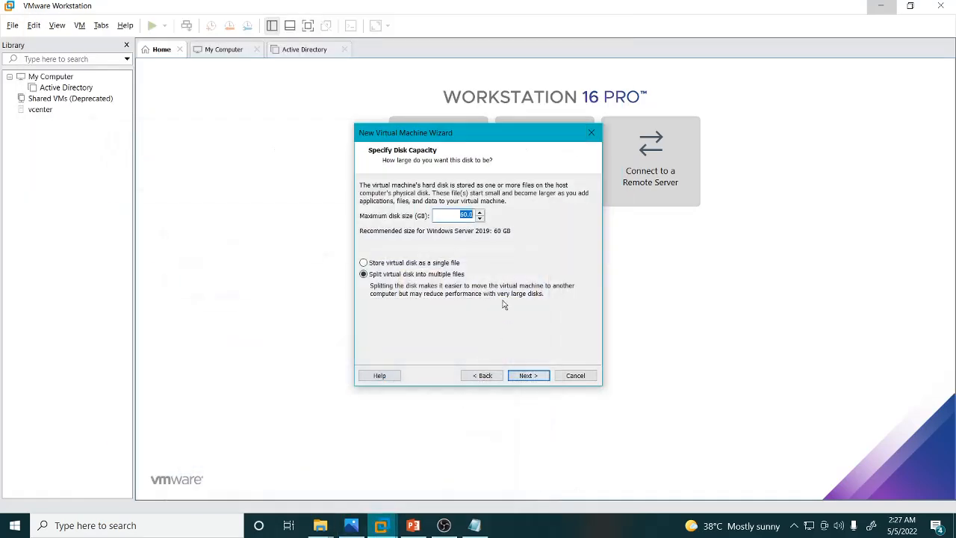
type("1")
left_click(528, 375)
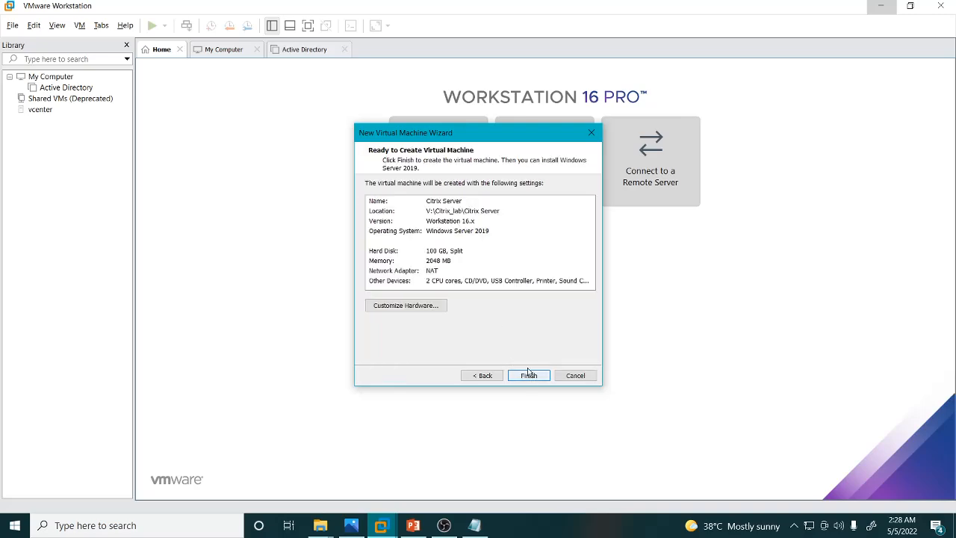
Customize the hardware to 2 cores per processor and 8192 MB memory, then finish creating the Citrix Server VM.
left_click(405, 308)
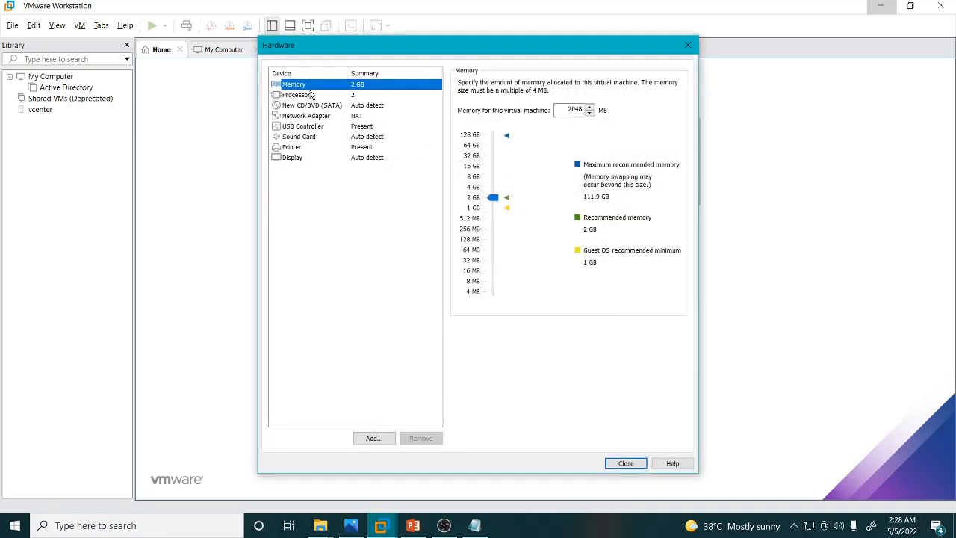
left_click(305, 96)
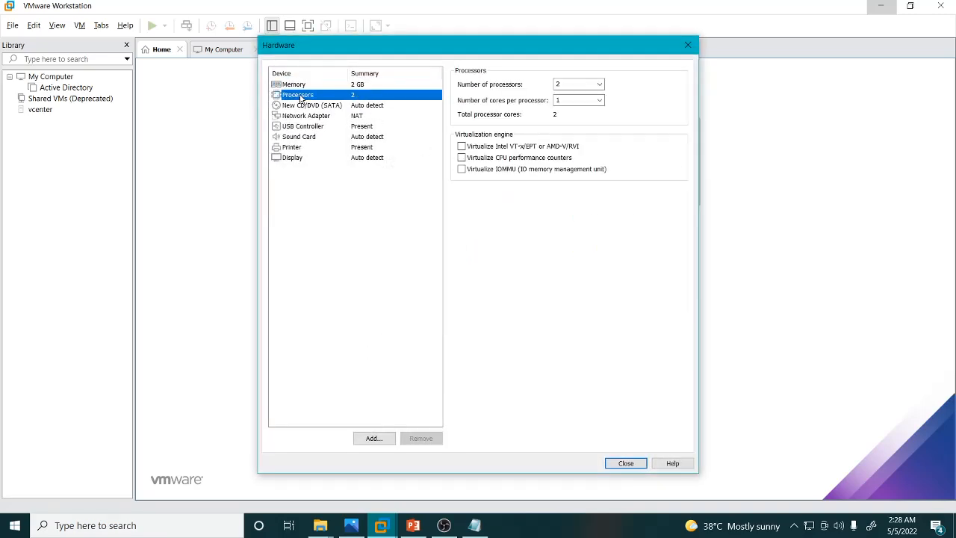
left_click(603, 105)
left_click(571, 122)
left_click(307, 86)
left_click_drag(494, 196, 495, 178)
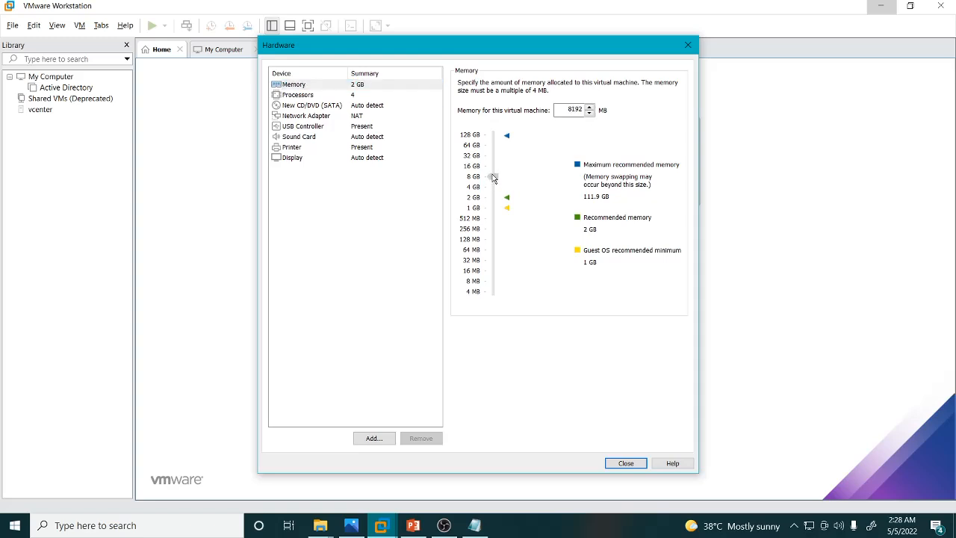
left_click(626, 463)
left_click(528, 375)
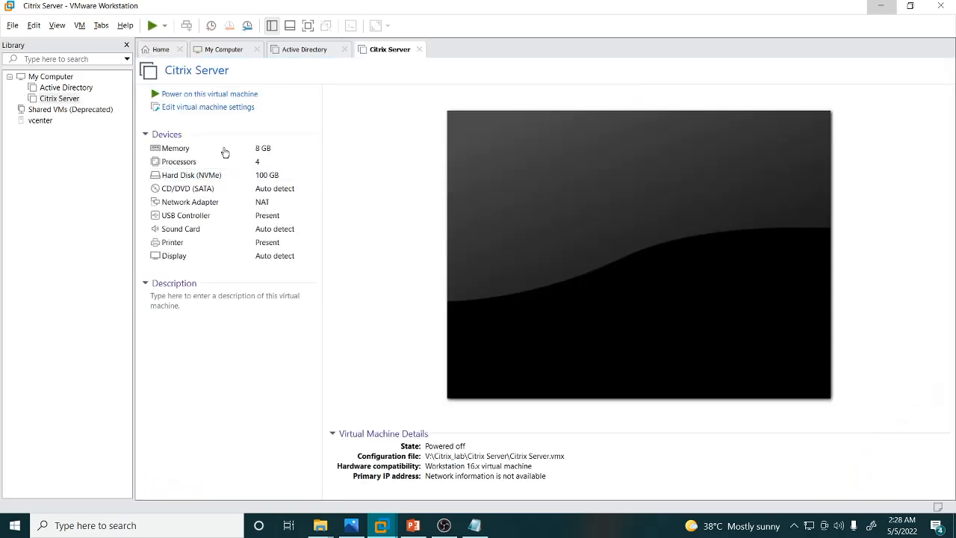
Start another typical new virtual machine with Windows Server 2019 as the guest operating system.
left_click(156, 50)
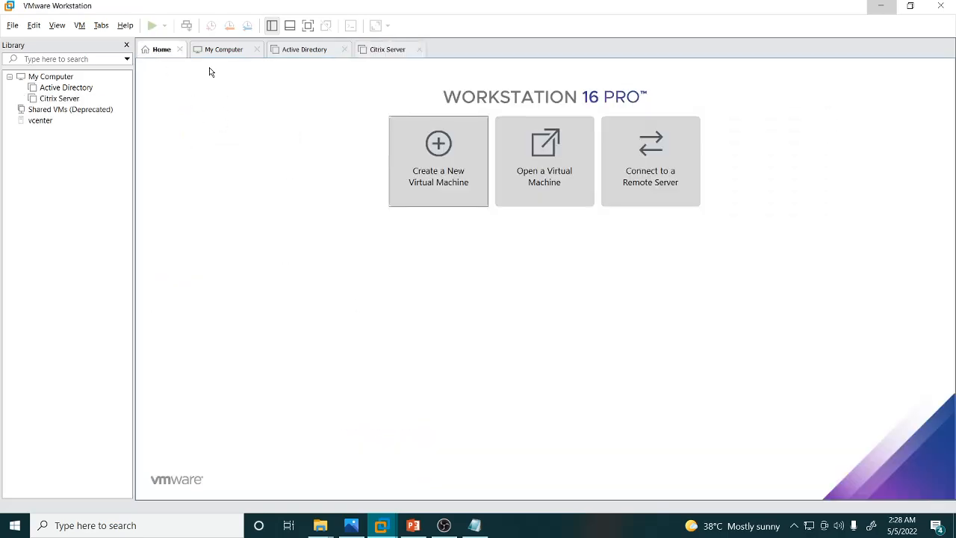
left_click(208, 54)
left_click(171, 52)
left_click(420, 173)
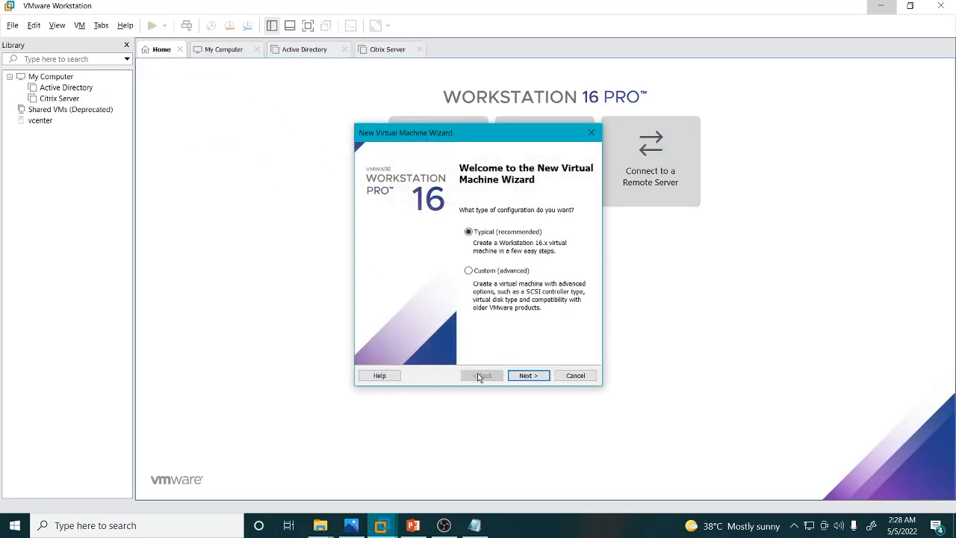
left_click(524, 379)
left_click(529, 377)
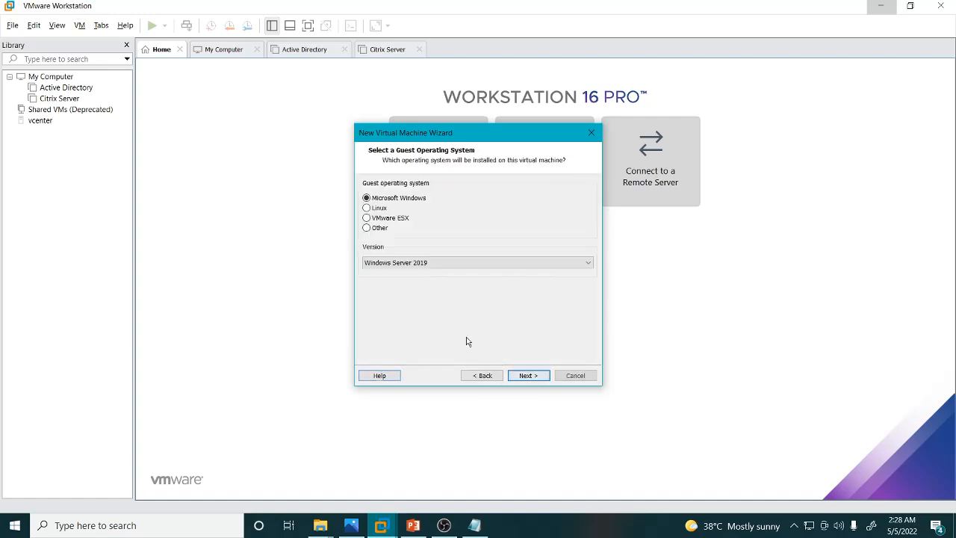
left_click(529, 376)
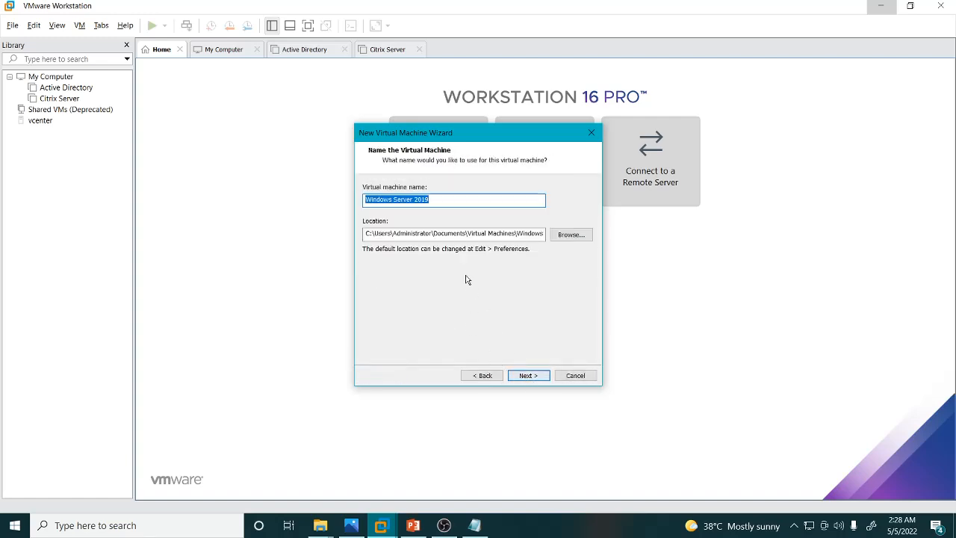
Name the virtual machine vCenter and set its location to the V:\Citrix_lab\vCenter folder.
mouse_move(321, 532)
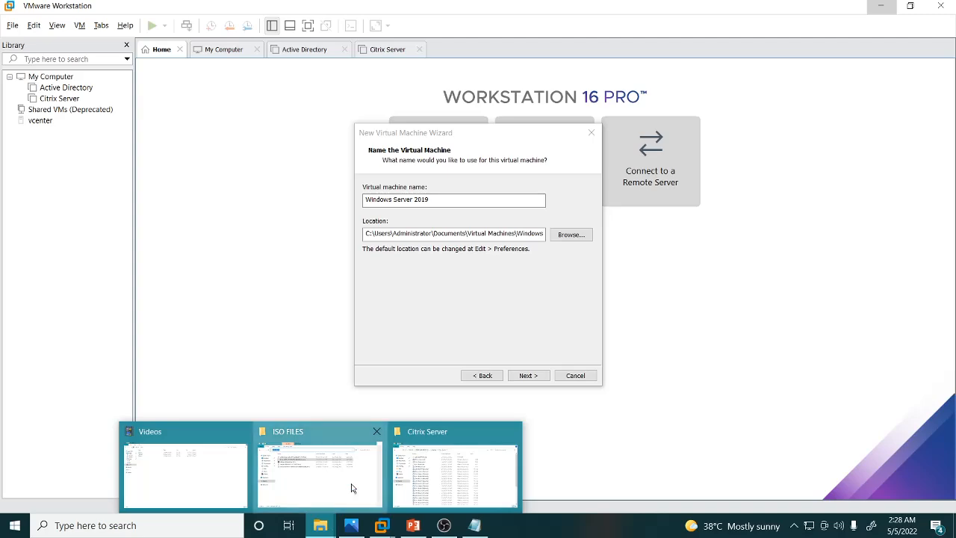
left_click(352, 486)
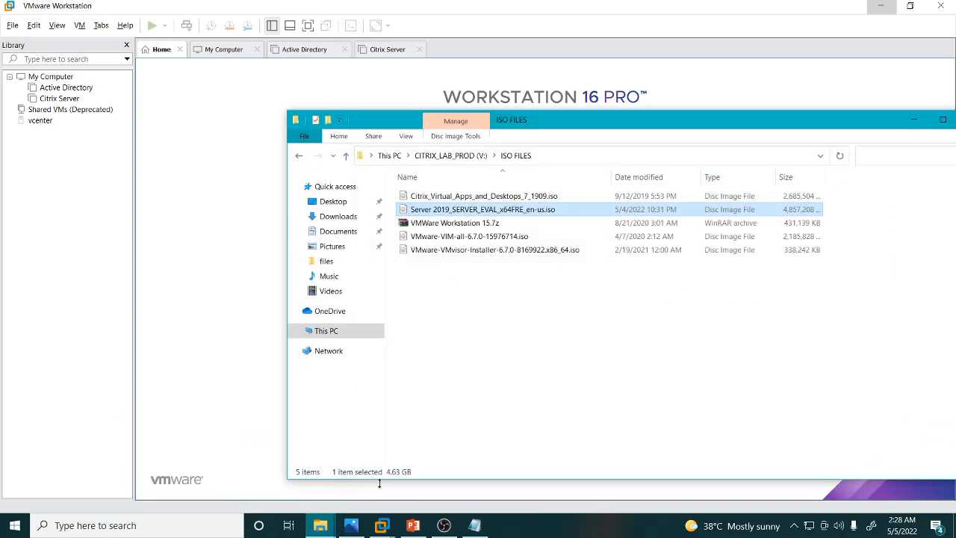
key("alt+Tab")
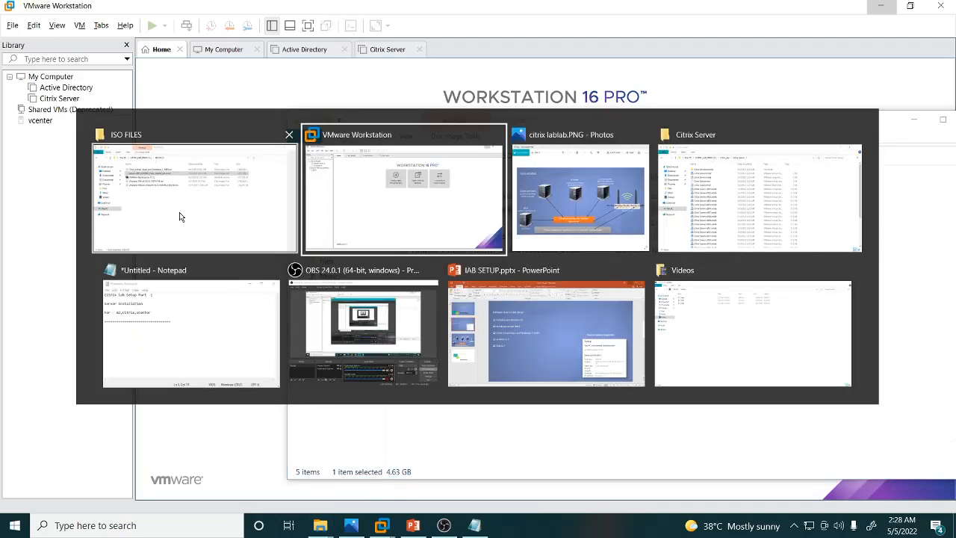
left_click(697, 202)
left_click(233, 48)
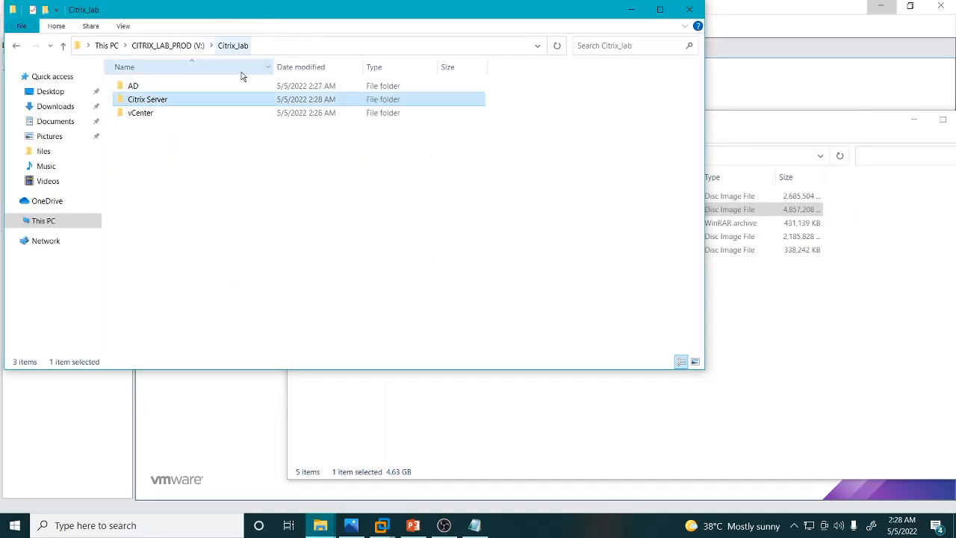
double_click(142, 114)
left_click(326, 46)
key("ctrl+c")
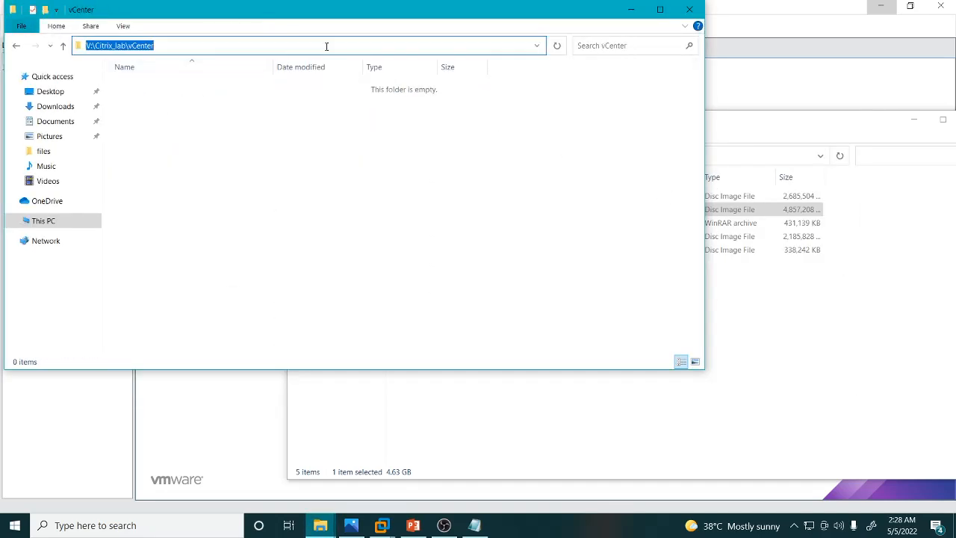
left_click(631, 9)
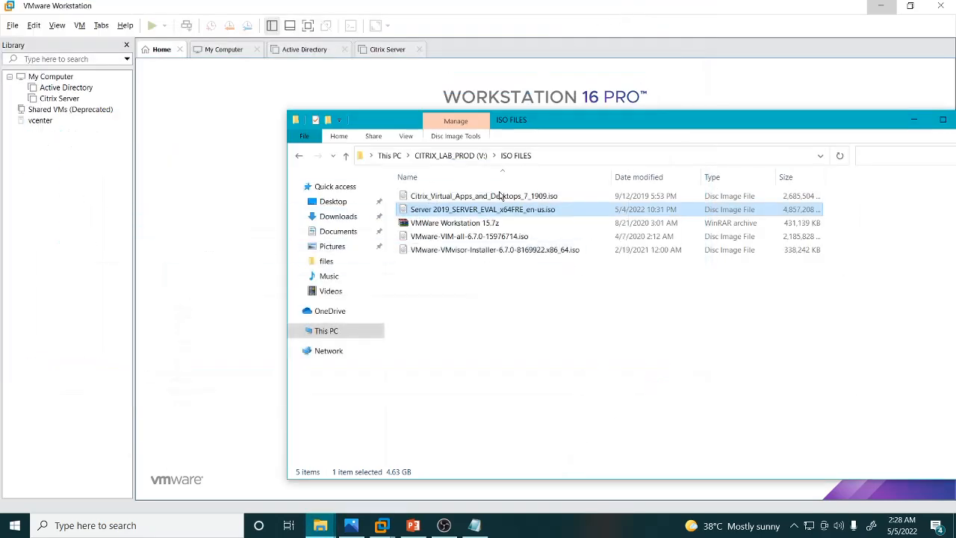
left_click(200, 185)
left_click(425, 235)
key("ctrl+a")
key("ctrl+v")
left_click_drag(438, 198, 297, 201)
type("V")
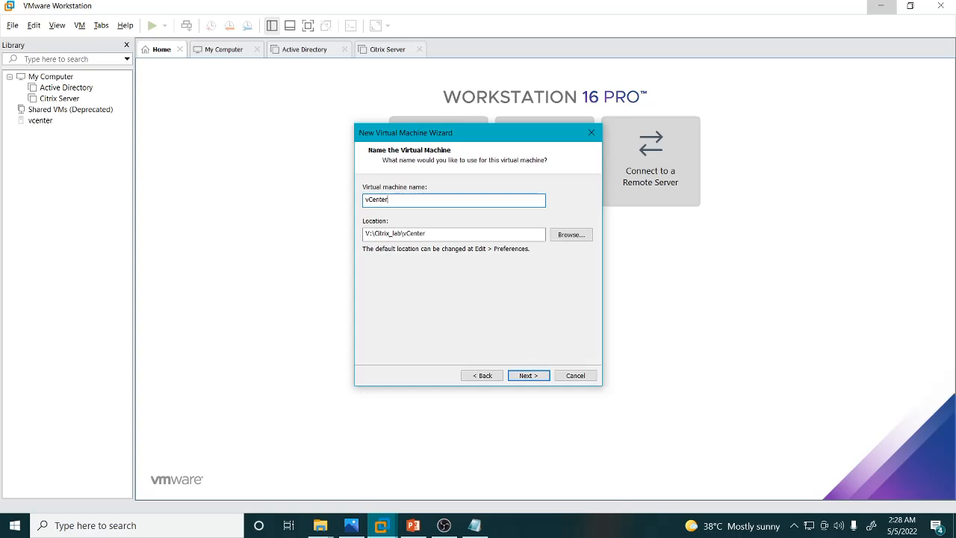
Set the vCenter VM's maximum disk size to 100 GB.
left_click(526, 375)
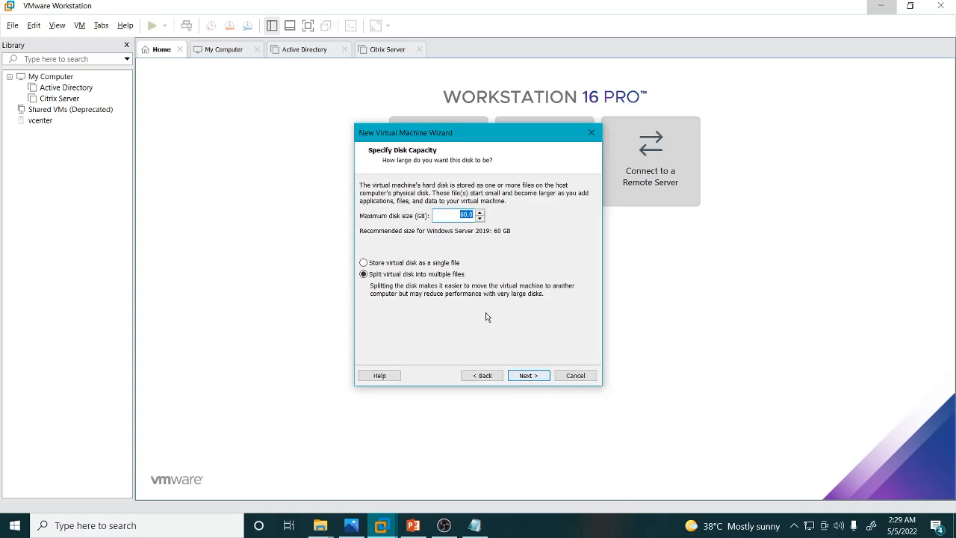
type("100")
left_click(527, 376)
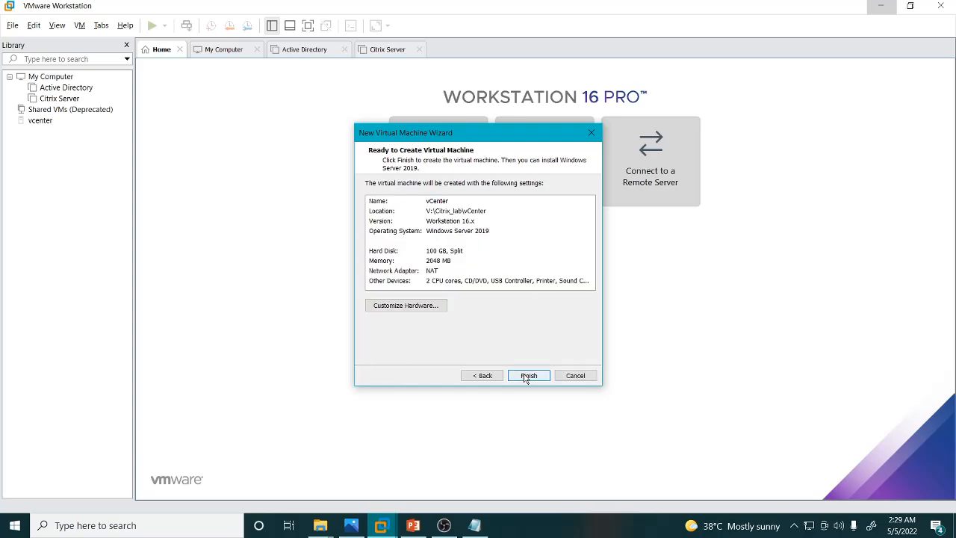
Customize the hardware to 8 GB memory and 4 cores per processor, then finish creating the vCenter VM.
left_click(401, 306)
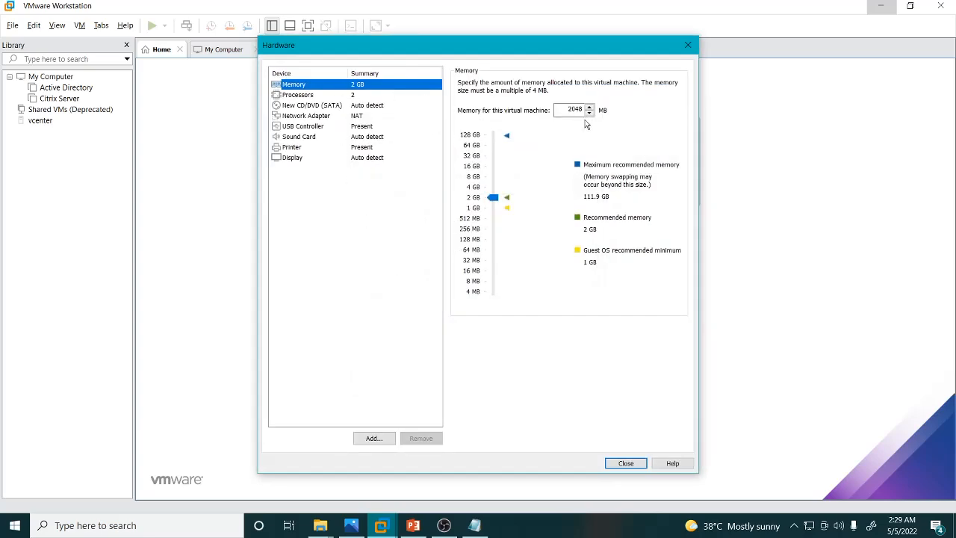
left_click_drag(493, 208, 492, 179)
left_click(297, 95)
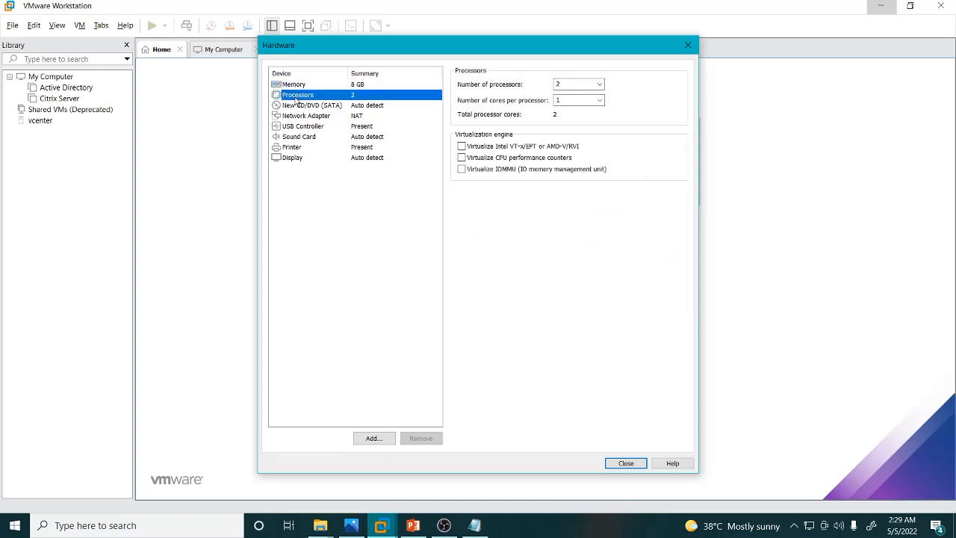
left_click(599, 100)
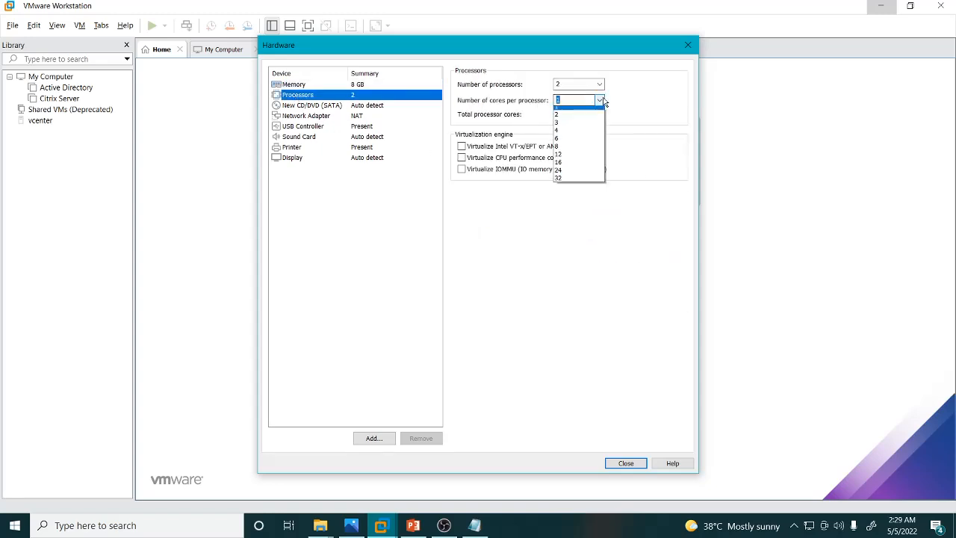
left_click(569, 135)
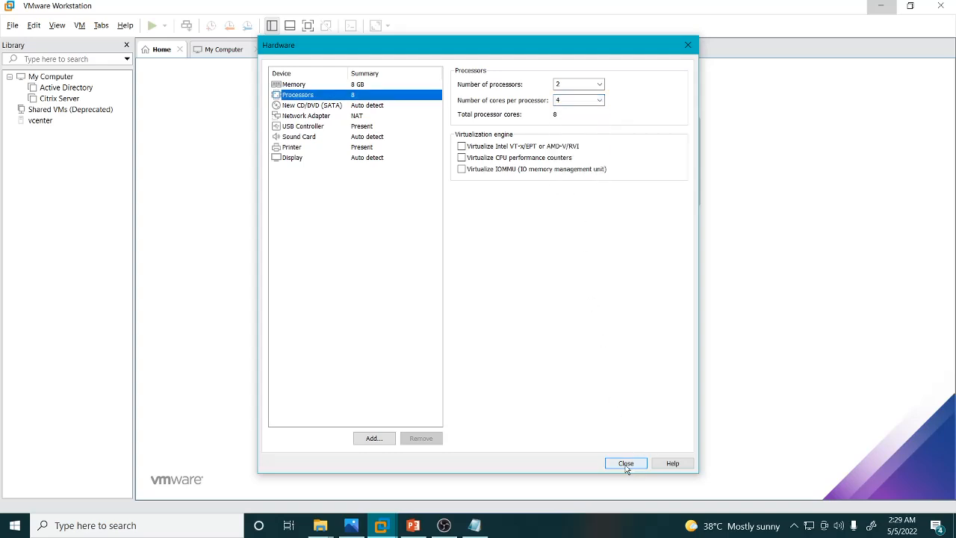
left_click(626, 463)
left_click(529, 375)
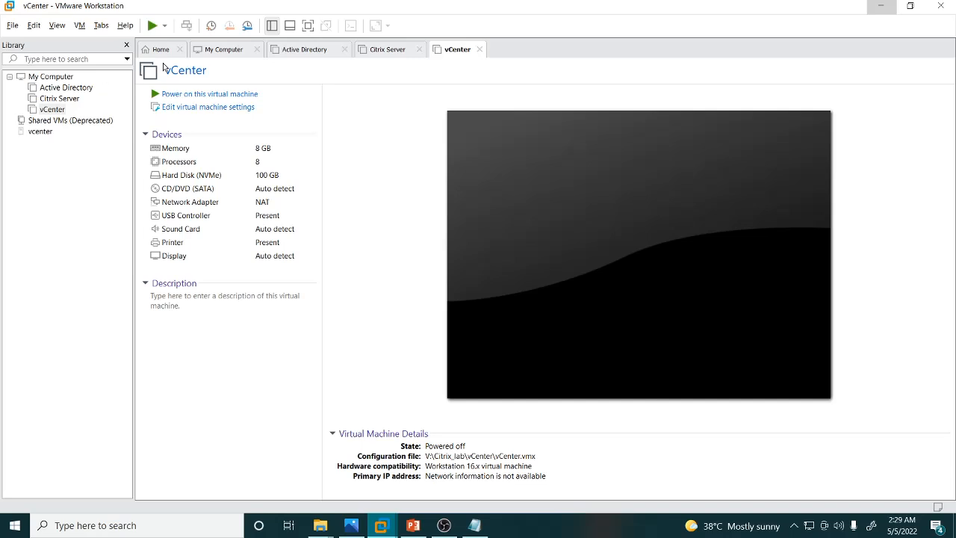
Attach the Server 2019_SERVER_EVAL_x64FRE_en-us.iso image from V:\ISO FILES to the Active Directory VM's CD/DVD drive.
left_click(209, 51)
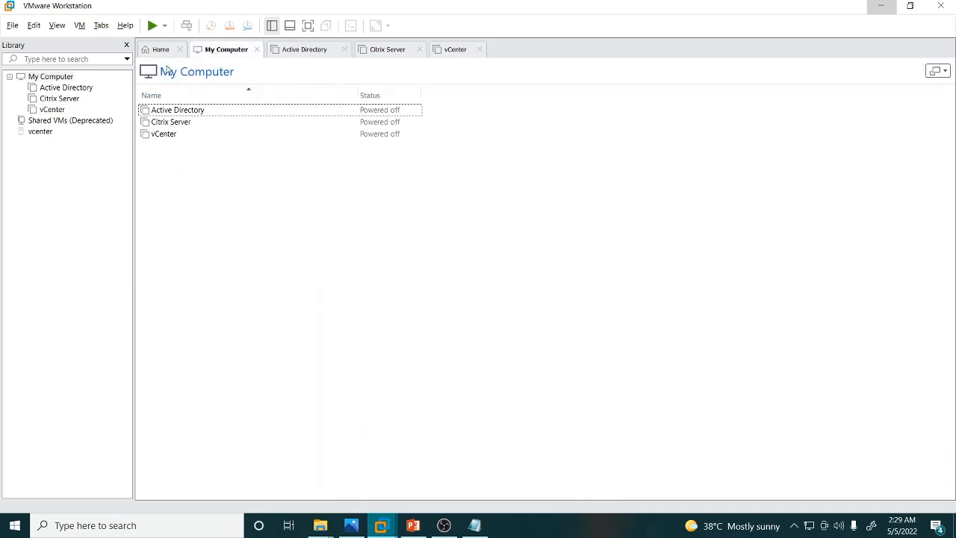
left_click(171, 50)
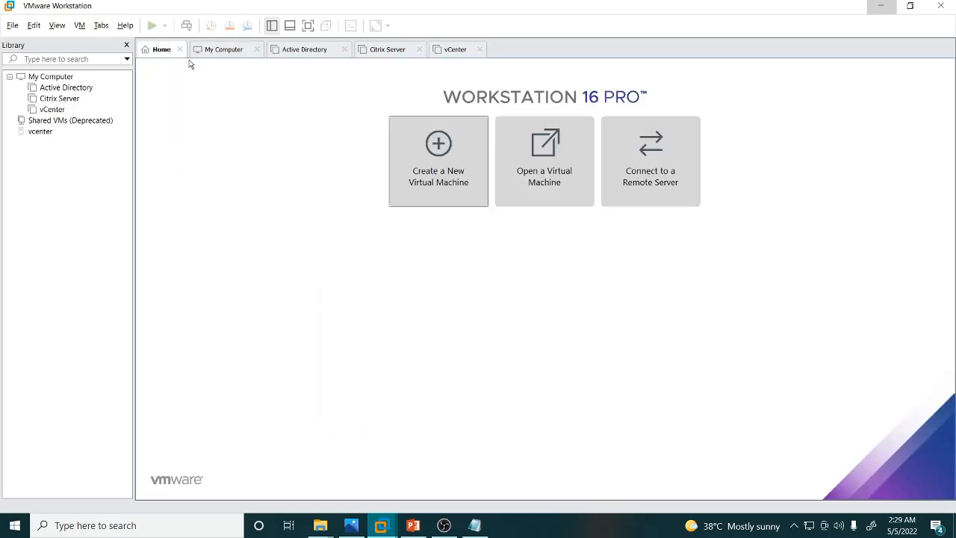
left_click(64, 88)
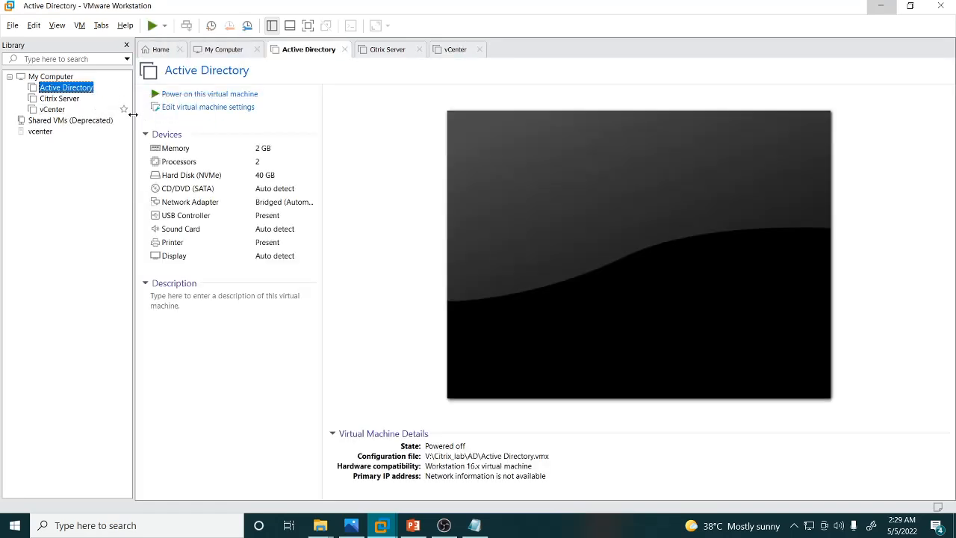
left_click(188, 107)
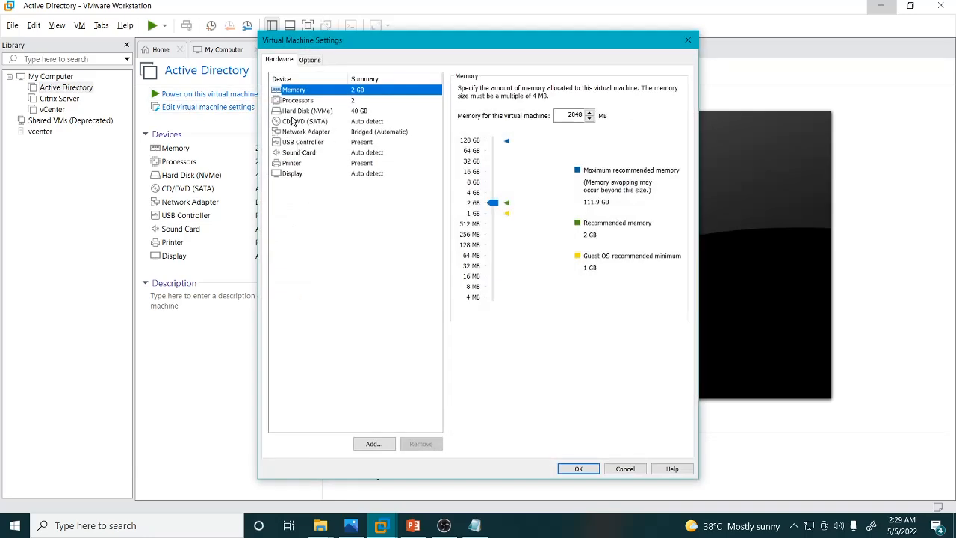
left_click(296, 123)
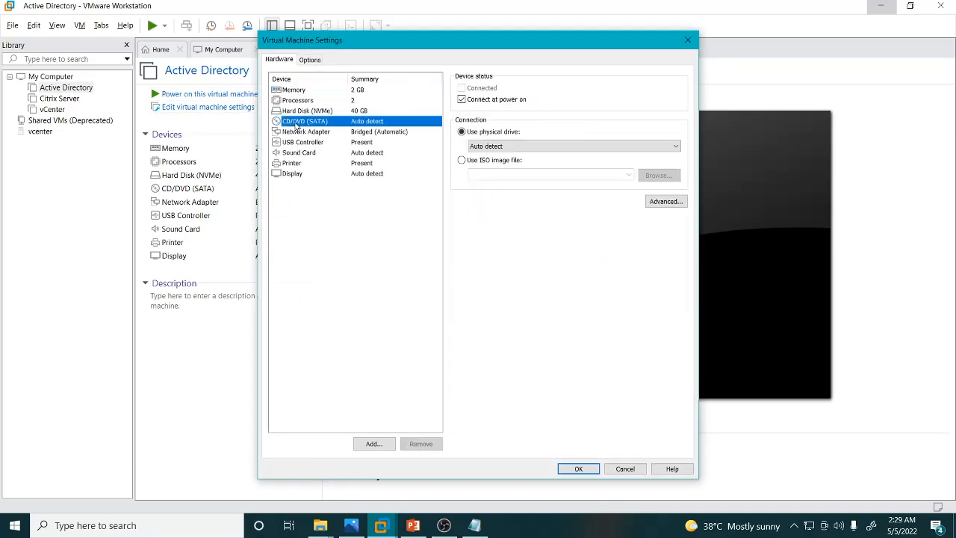
left_click(465, 161)
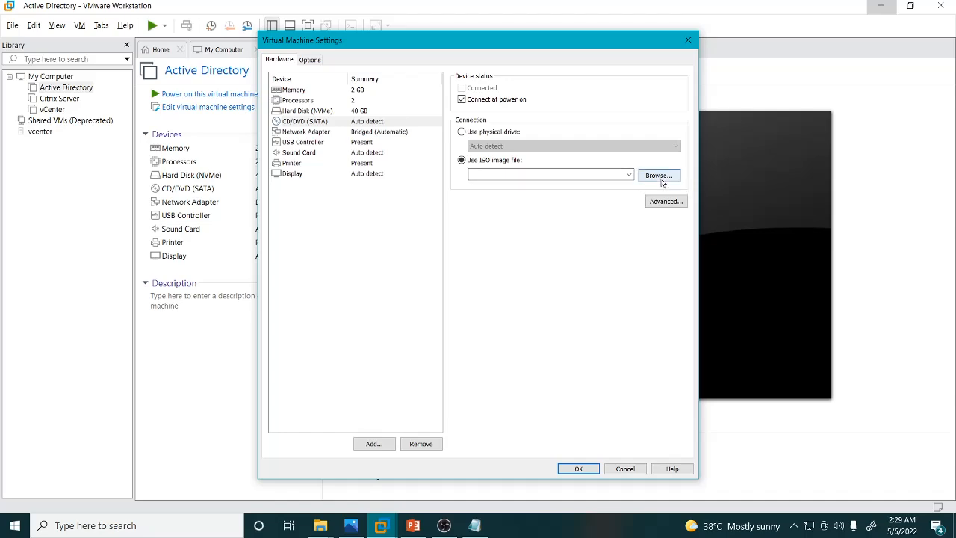
left_click(657, 176)
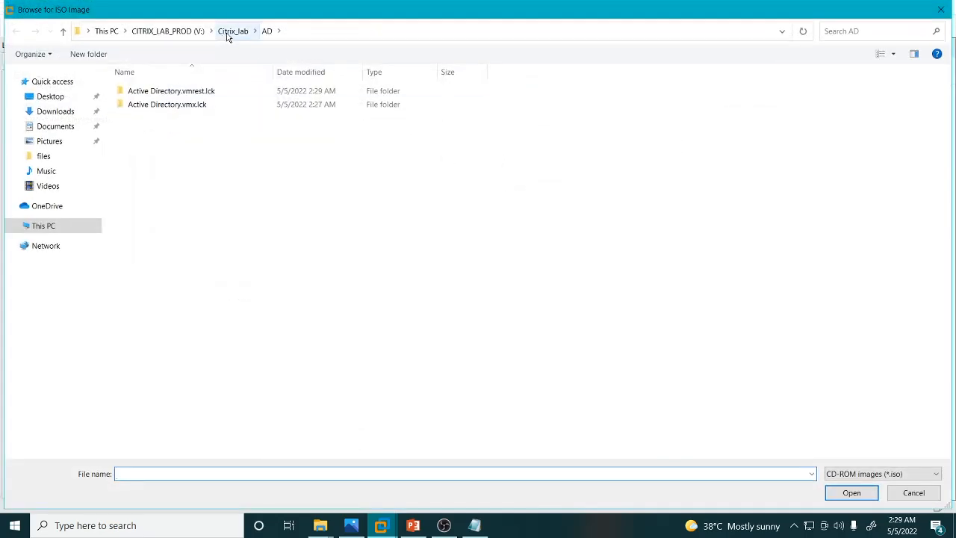
left_click(230, 32)
left_click(177, 35)
double_click(141, 117)
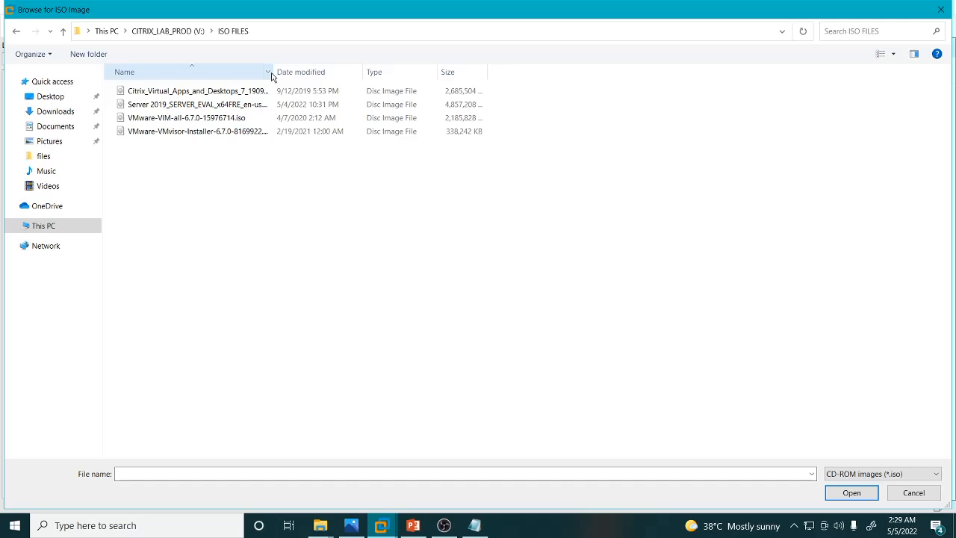
left_click_drag(286, 72, 372, 72)
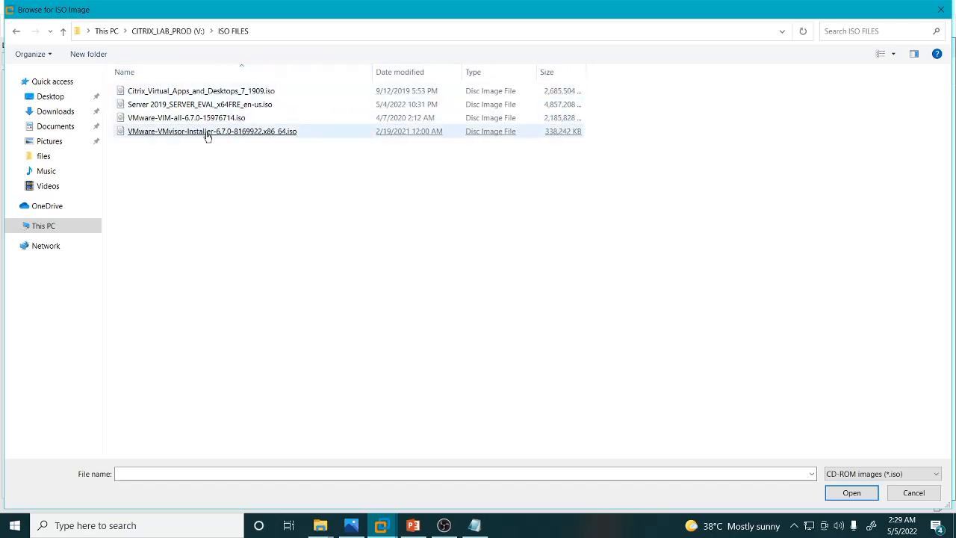
left_click(149, 106)
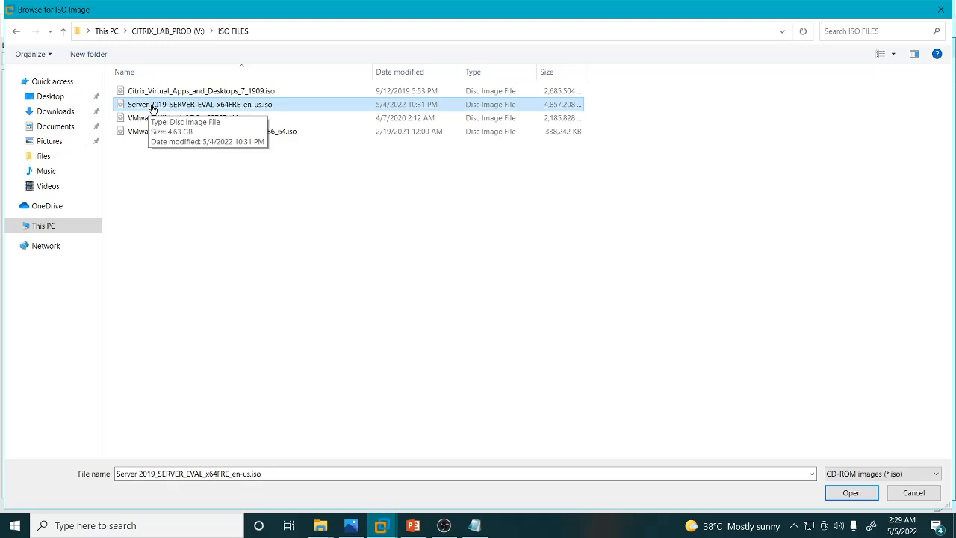
double_click(152, 106)
left_click(578, 469)
Power on the Active Directory VM and boot it from the DVD.
left_click(209, 98)
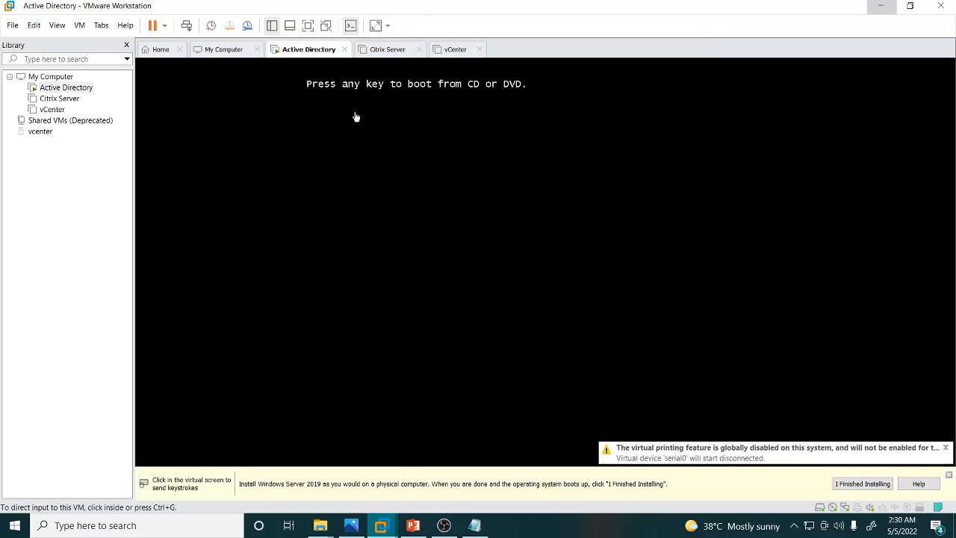
left_click(378, 120)
key("Return")
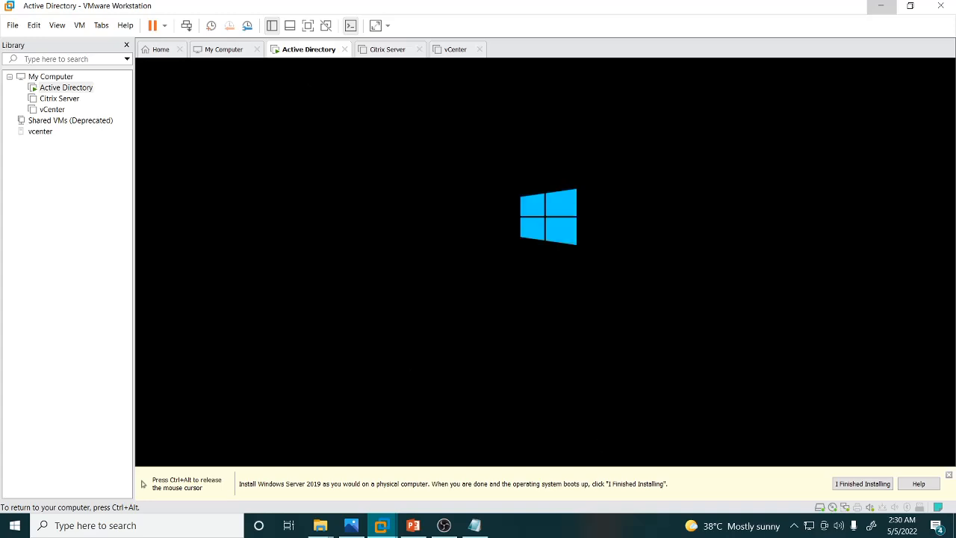
key("ctrl+alt")
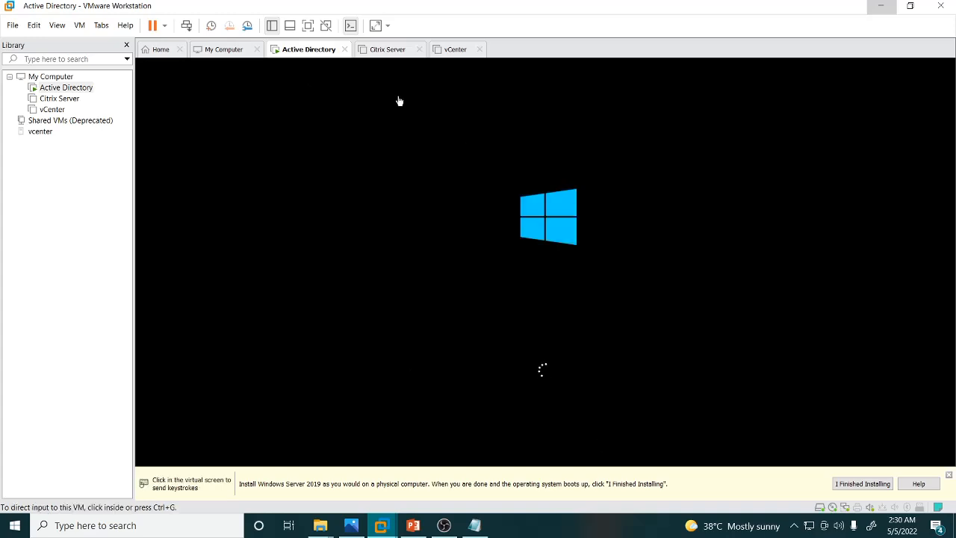
left_click(950, 478)
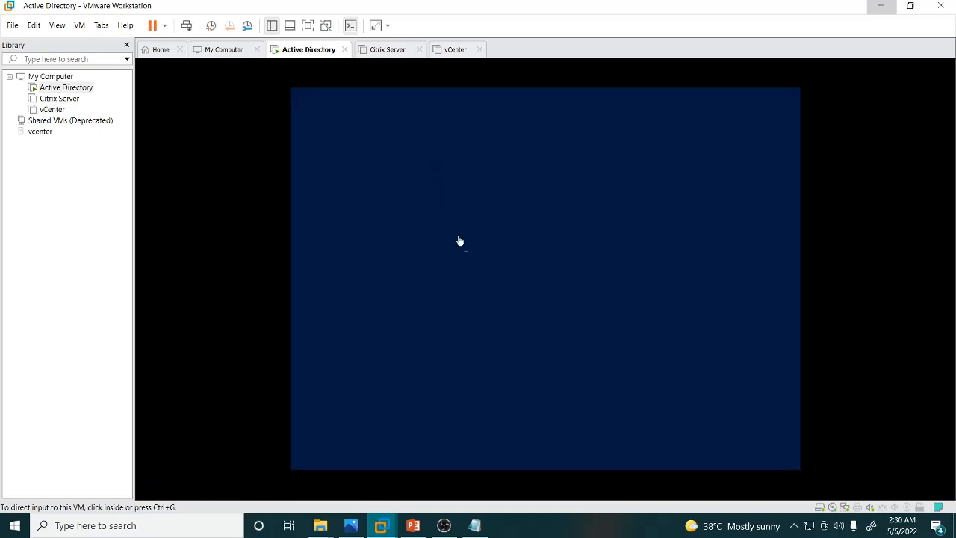
Start the Windows Server 2019 installation and select Windows Server 2019 Standard Evaluation (Desktop Experience).
left_click(481, 260)
left_click(682, 365)
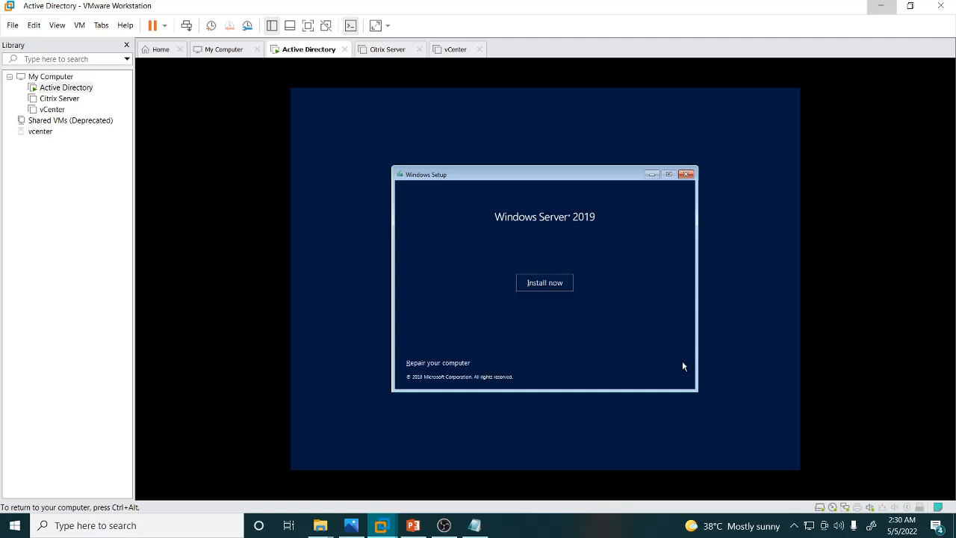
left_click(543, 282)
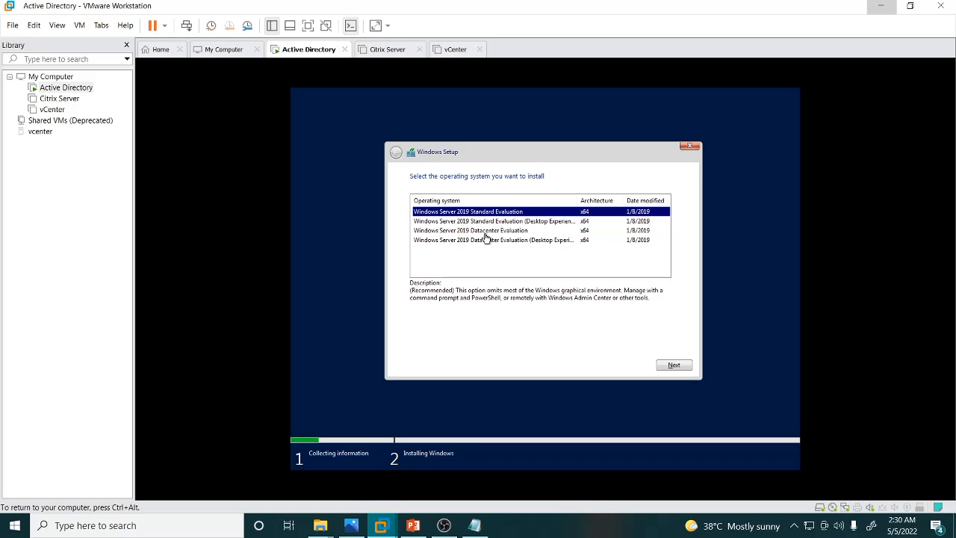
left_click(481, 222)
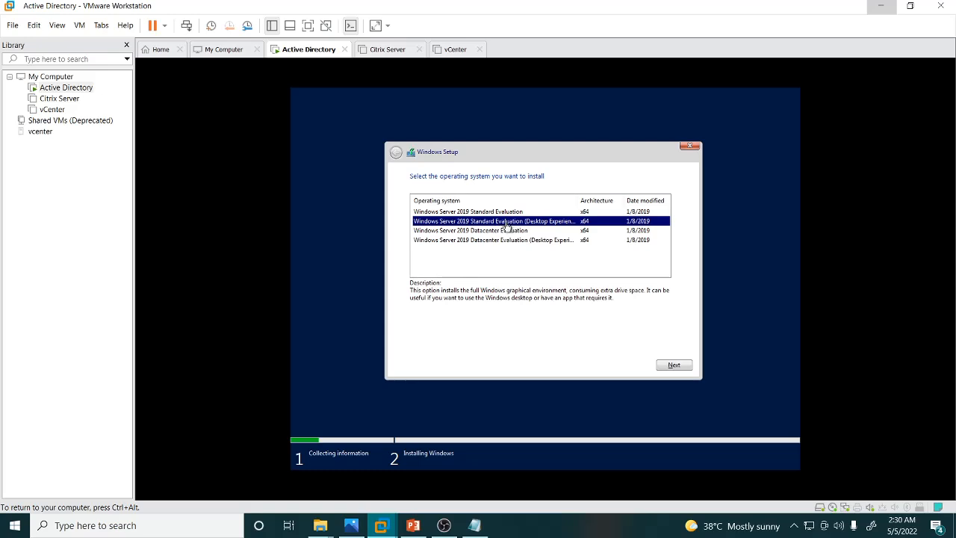
Accept the license terms and choose a Custom install to begin installing Windows on the Active Directory VM.
left_click(675, 366)
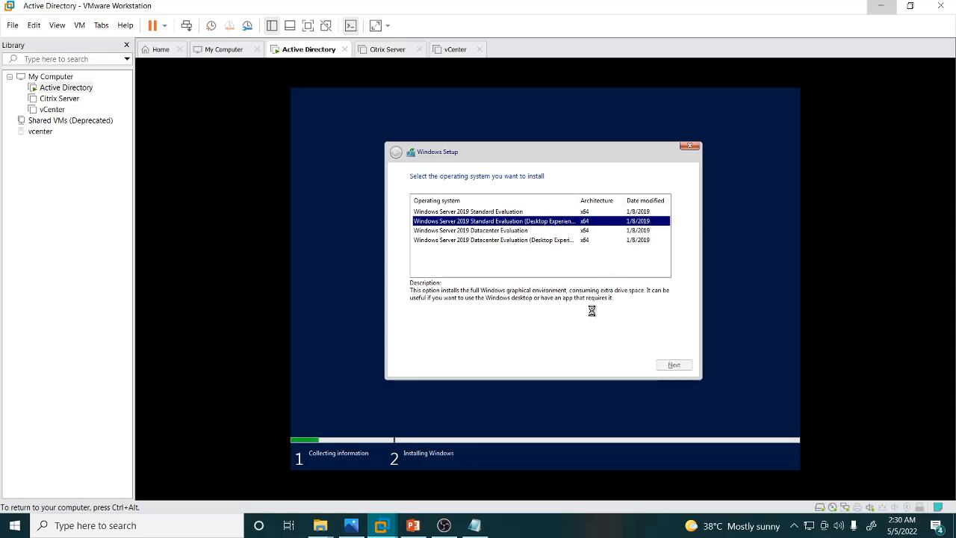
left_click(461, 344)
left_click(659, 366)
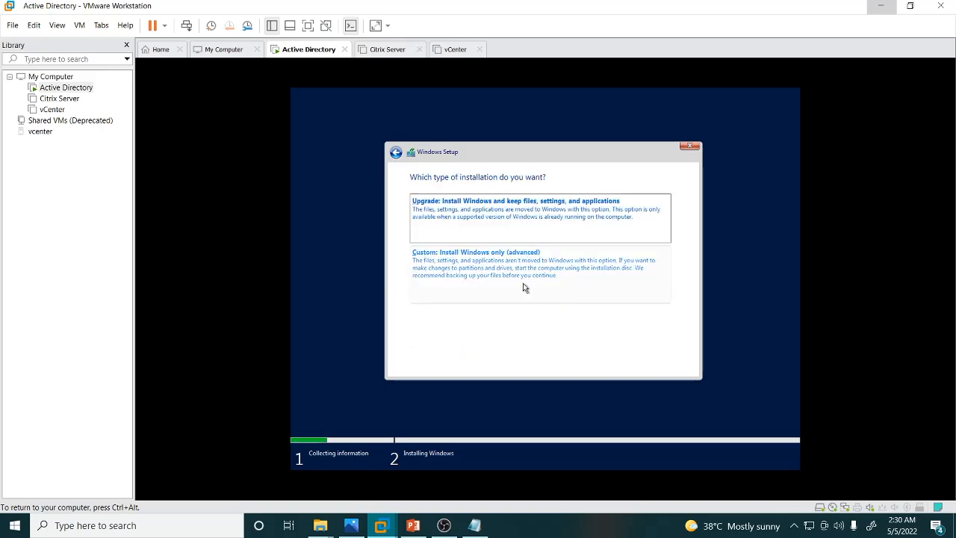
left_click(525, 273)
left_click(674, 365)
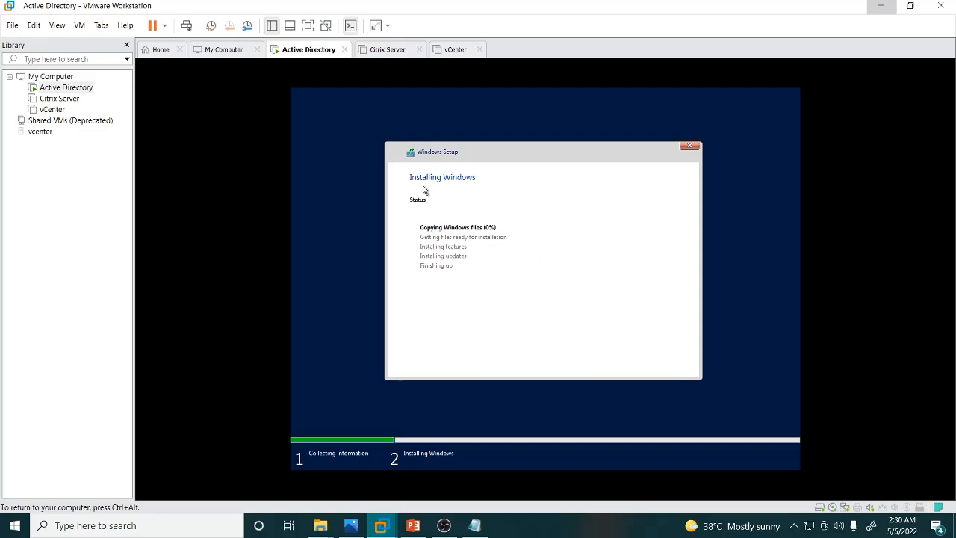
Attach the Server 2019_SERVER_EVAL_x64FRE_en-us.iso image from V:\ISO FILES to the Citrix Server VM's CD/DVD drive.
left_click(379, 54)
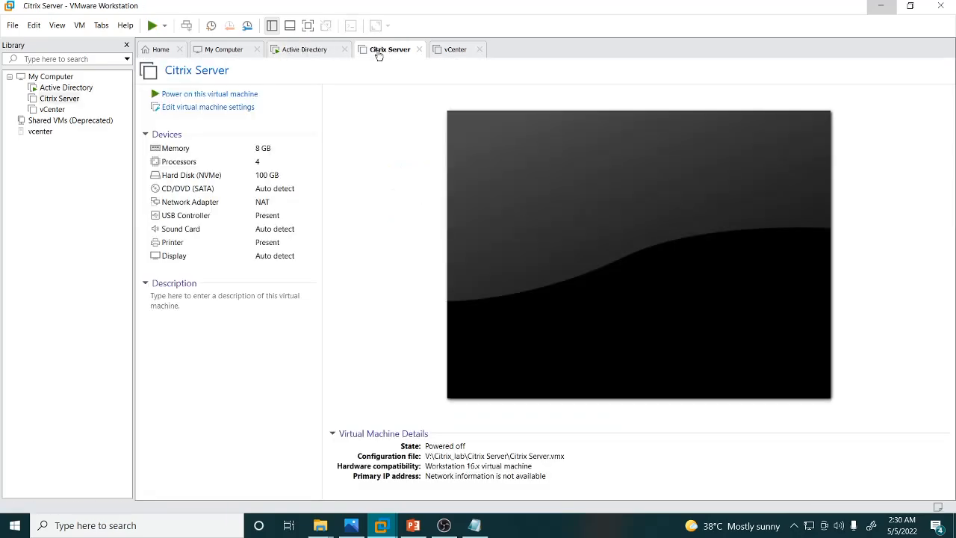
left_click(195, 108)
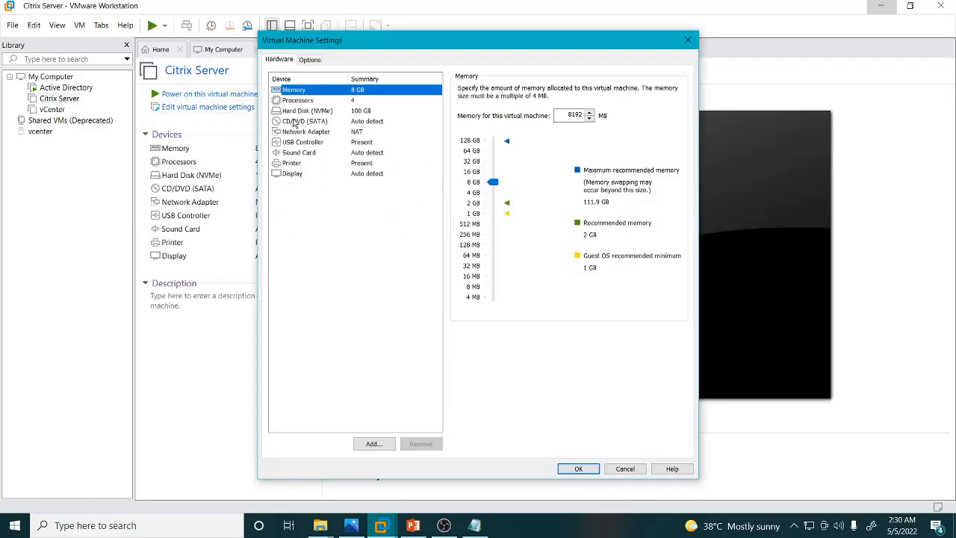
left_click(302, 122)
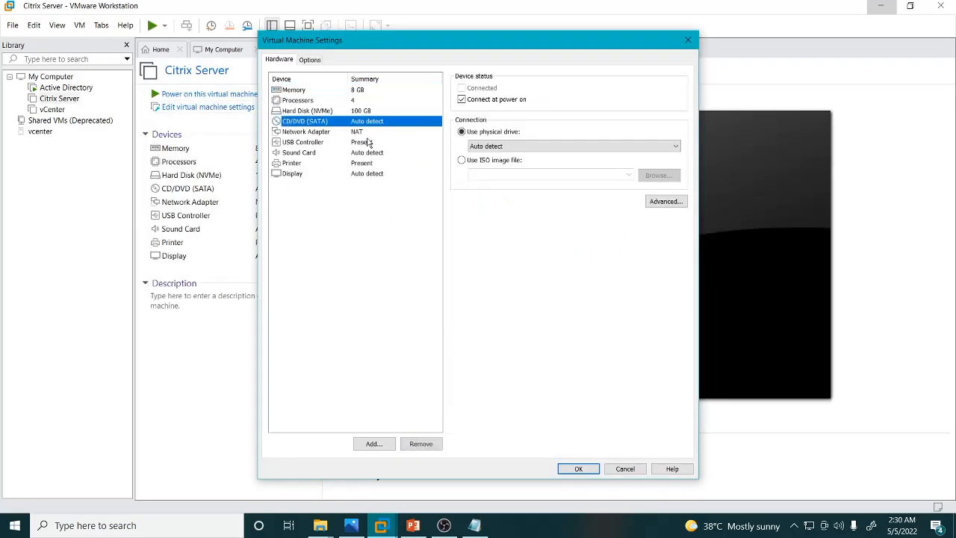
left_click(493, 160)
left_click(667, 178)
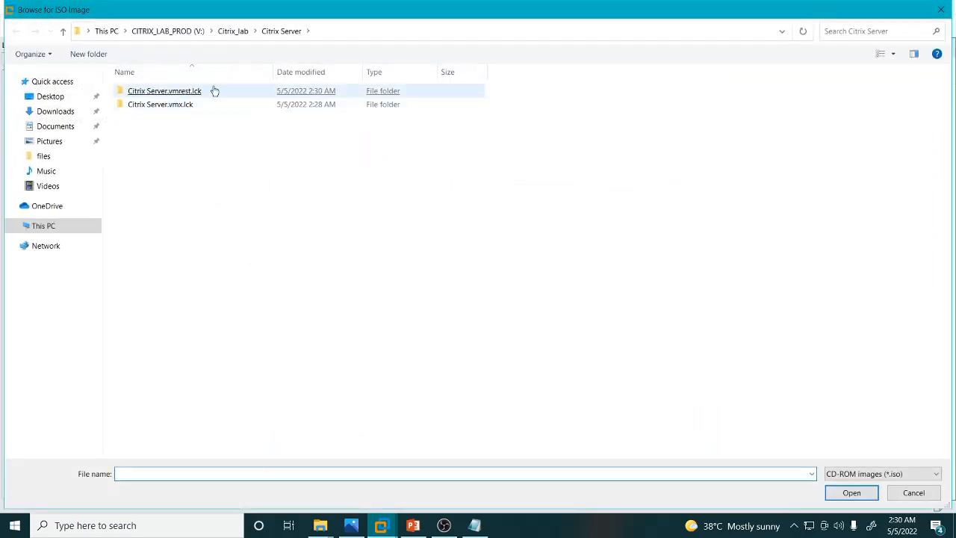
left_click(192, 35)
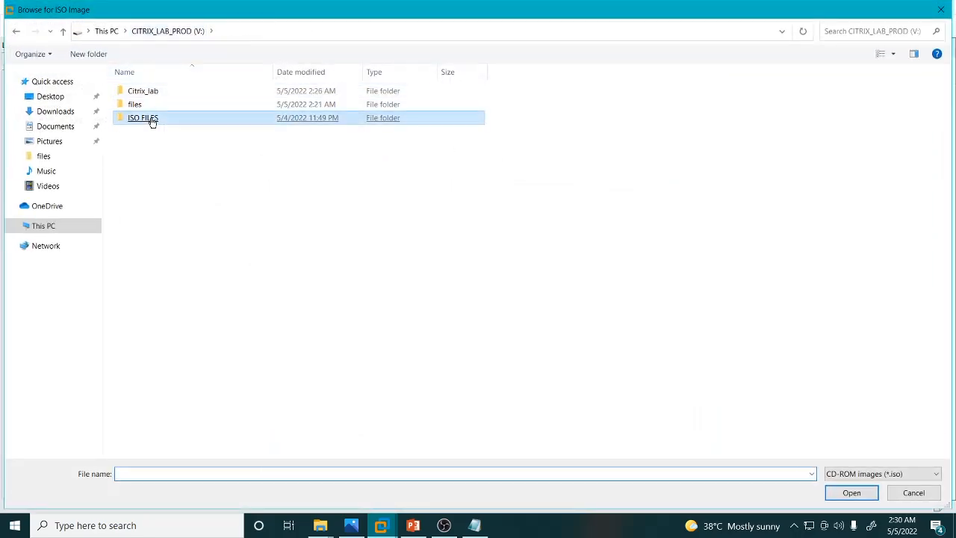
double_click(149, 118)
double_click(160, 105)
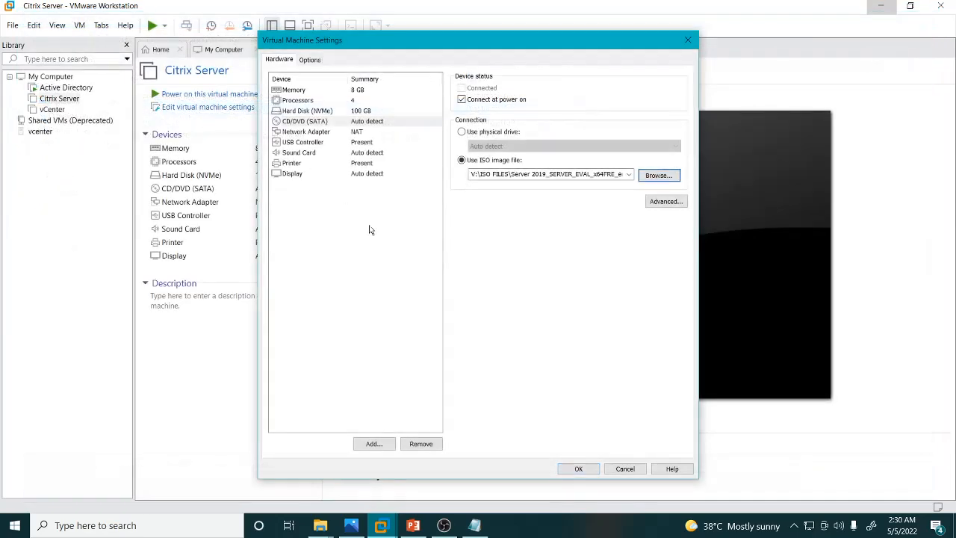
left_click(578, 468)
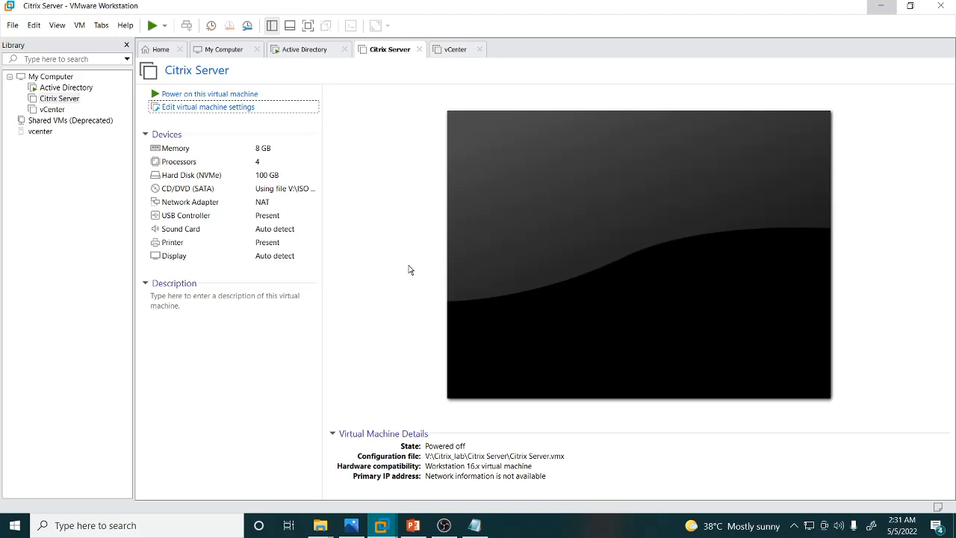
Power on the Citrix Server VM.
left_click(234, 96)
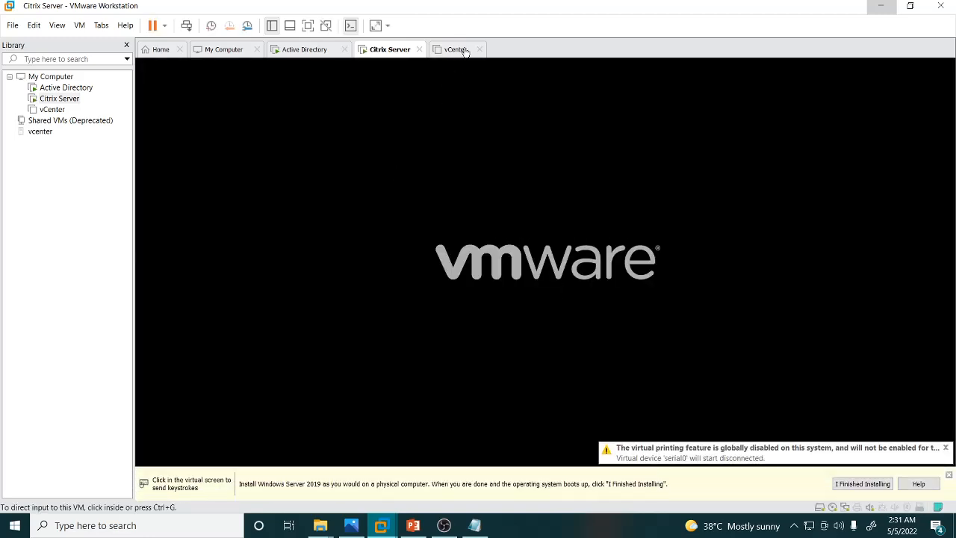
left_click(461, 50)
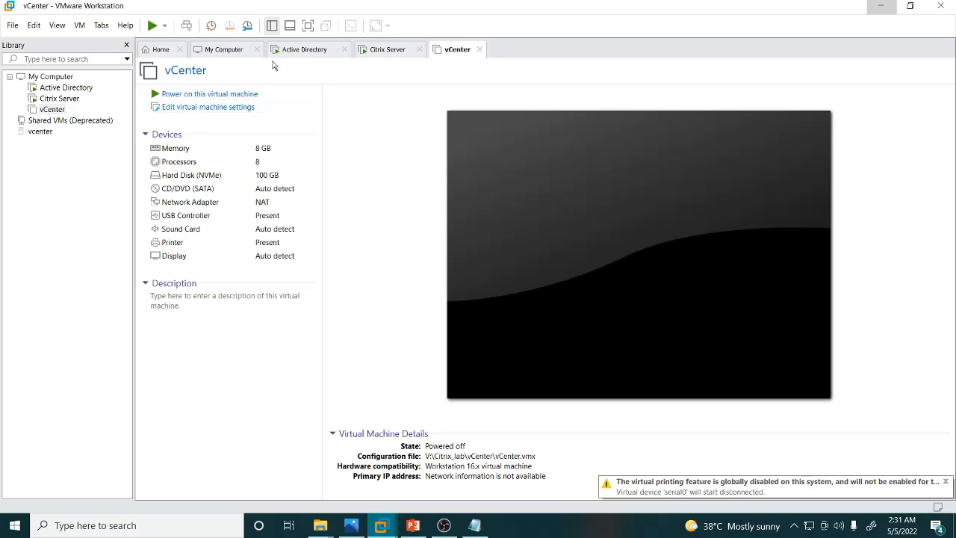
left_click(385, 50)
left_click(427, 153)
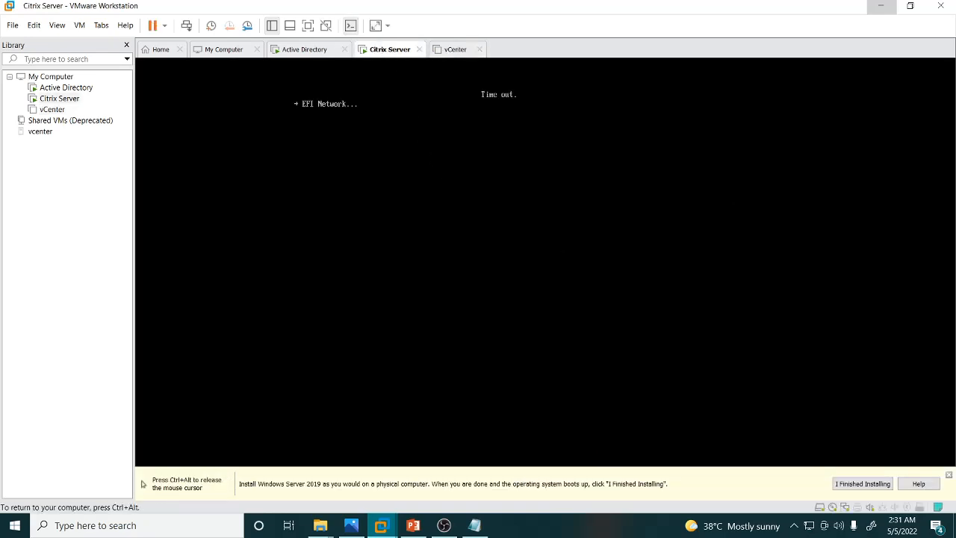
Reset the Citrix Server VM and boot it from the CD/DVD.
key("ctrl+alt")
right_click(389, 49)
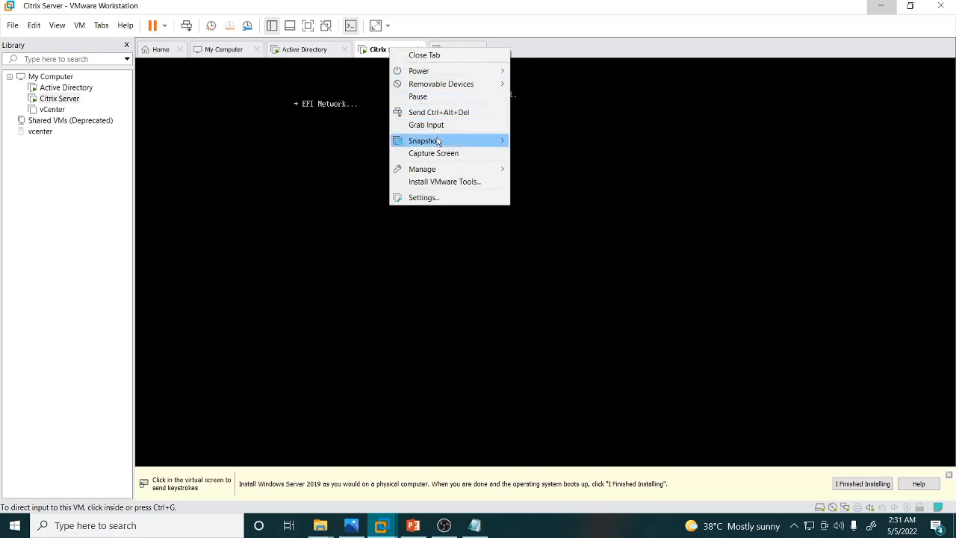
mouse_move(449, 141)
mouse_move(451, 71)
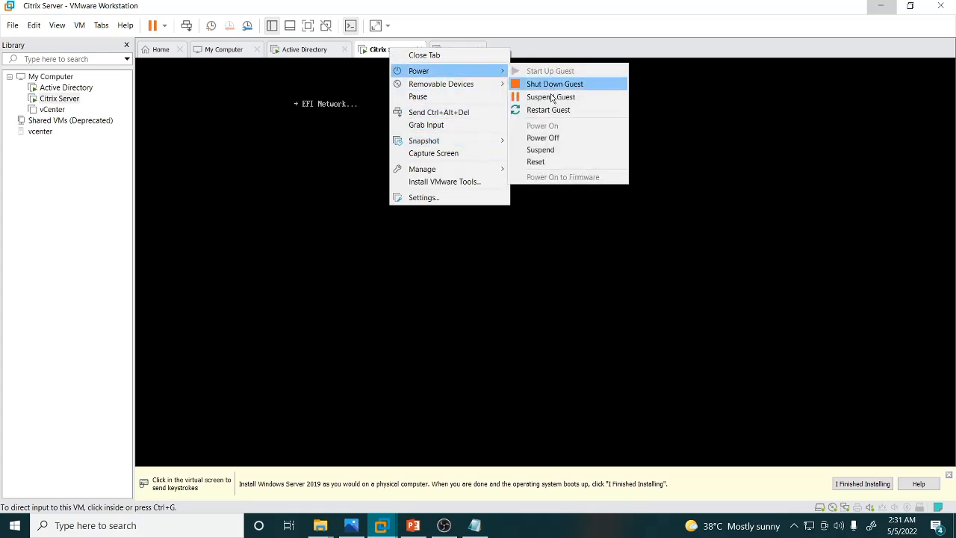
left_click(536, 161)
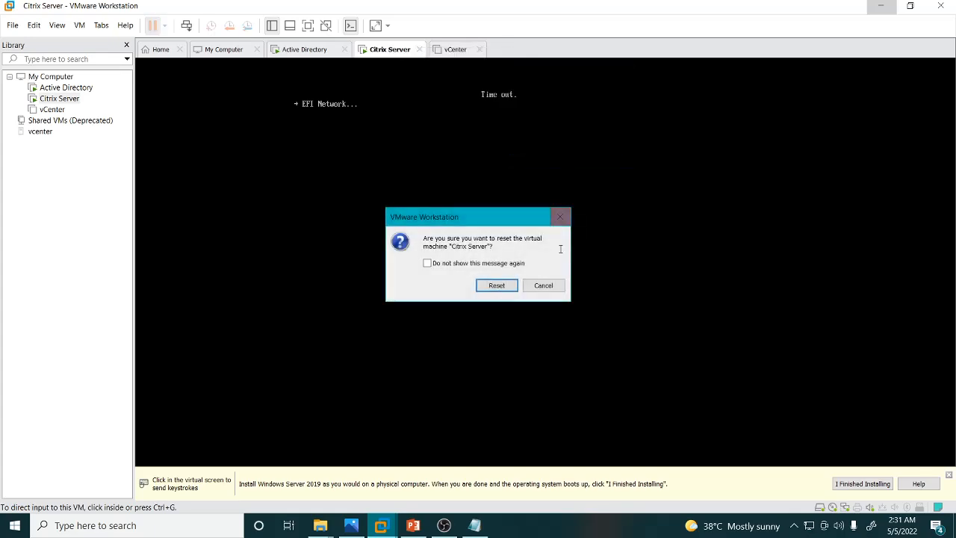
left_click(495, 284)
left_click(448, 188)
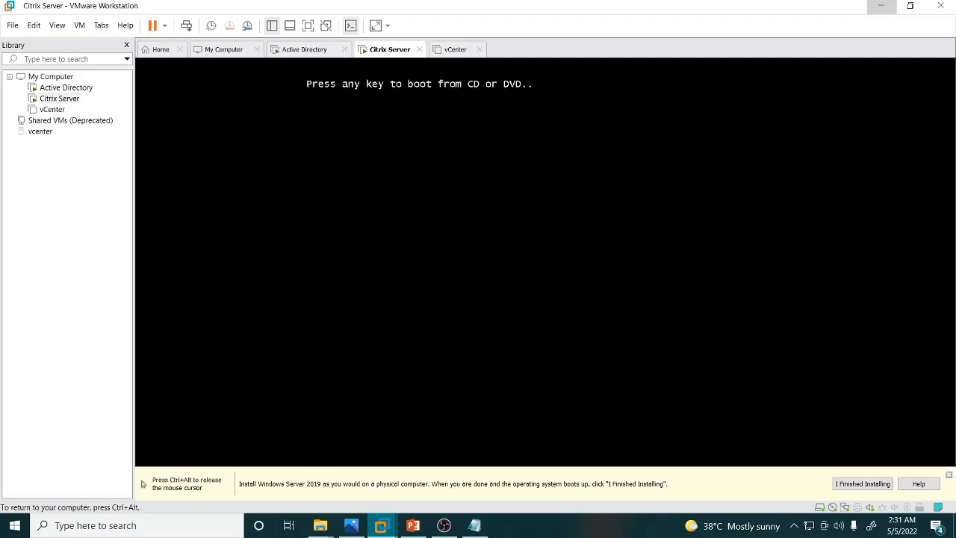
key("Return")
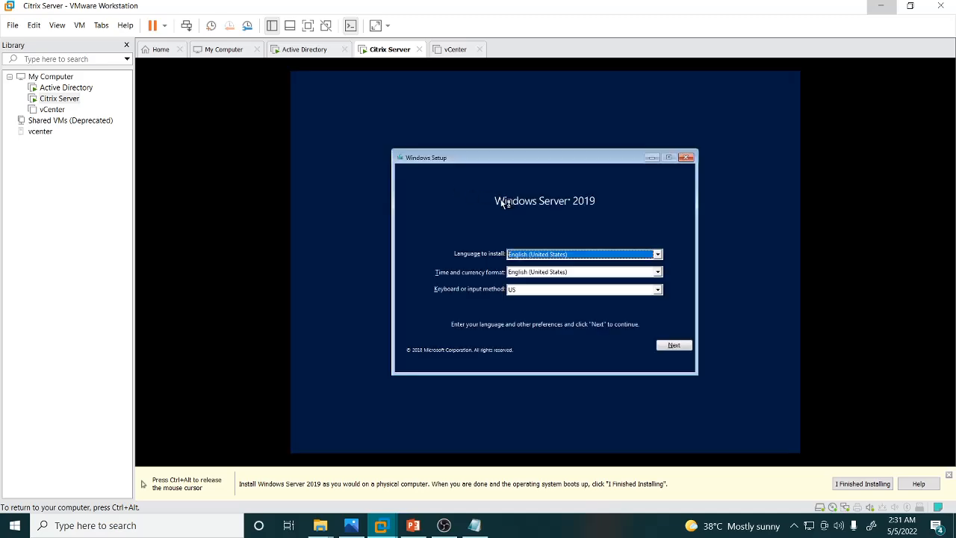
Start Windows Server 2019 setup on the Citrix Server VM and select Windows Server 2019 Standard Evaluation (Desktop Experience).
left_click(676, 346)
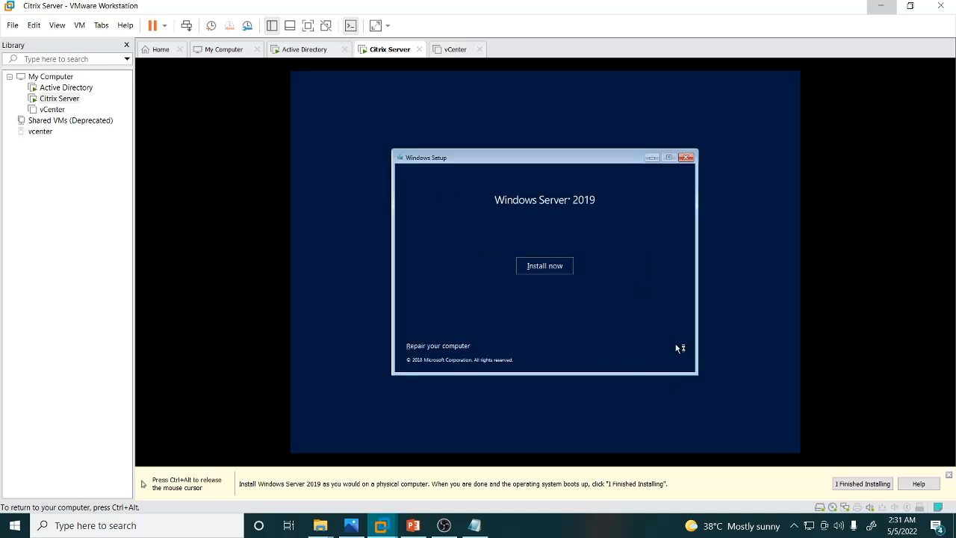
left_click(562, 269)
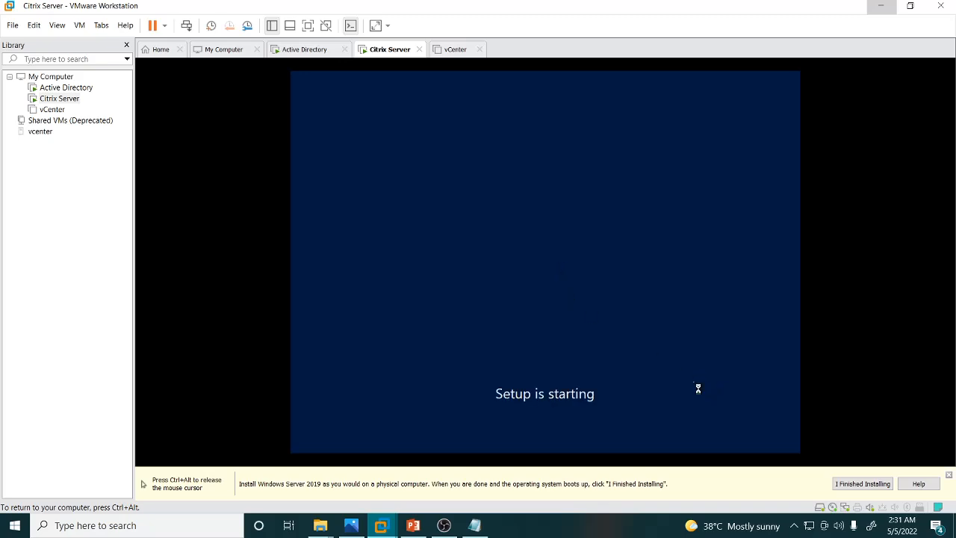
key("ctrl+alt")
left_click(947, 476)
left_click(644, 371)
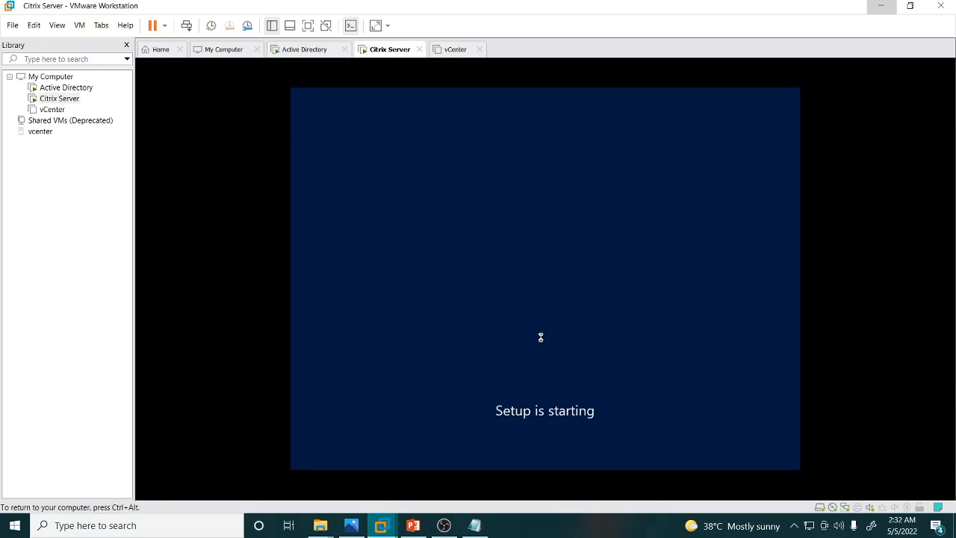
left_click(479, 222)
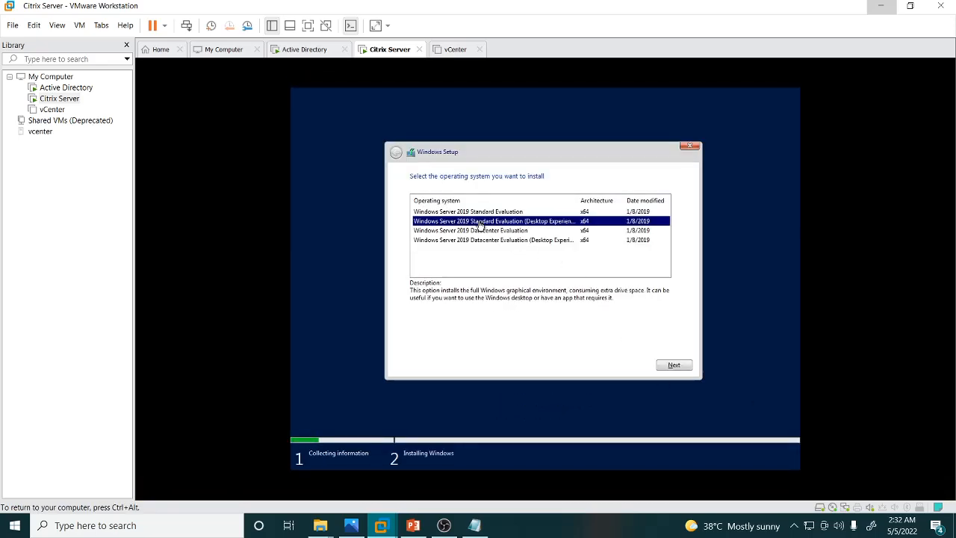
left_click(674, 366)
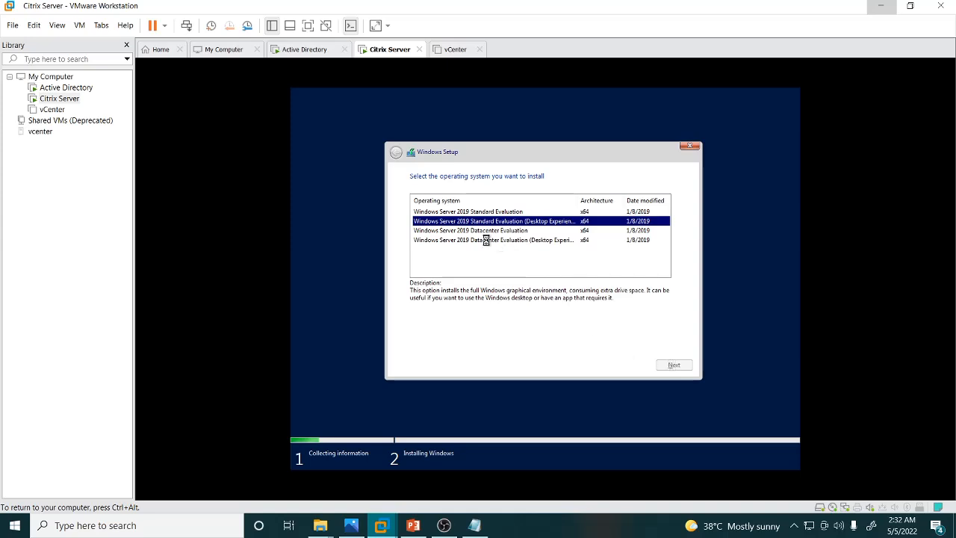
Accept the license terms and choose a Custom install to begin installing Windows on the Citrix Server VM.
left_click(451, 343)
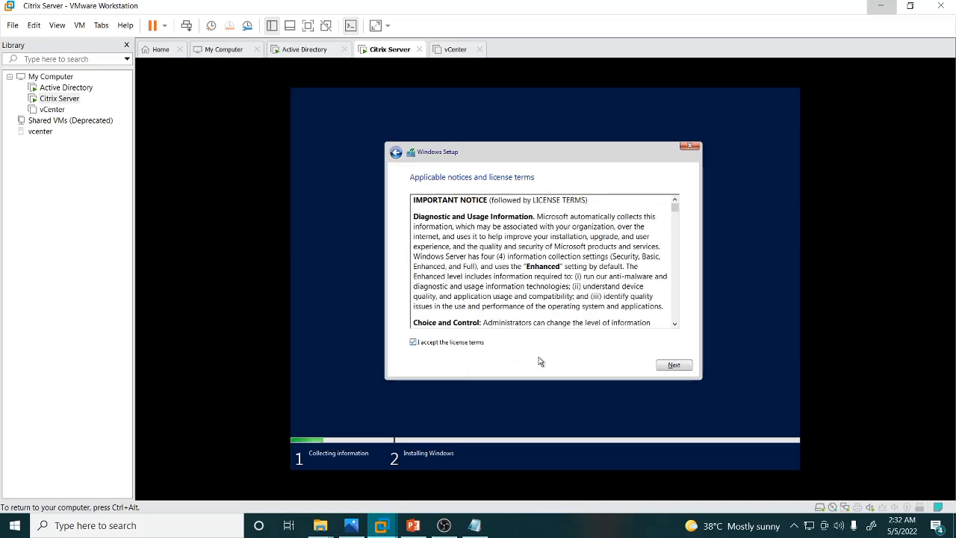
left_click(673, 364)
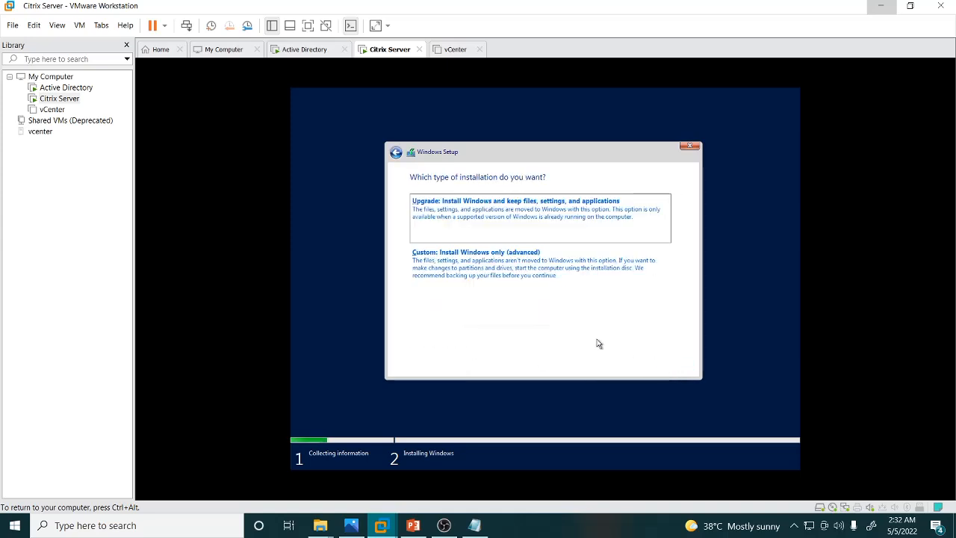
left_click(524, 272)
left_click(673, 365)
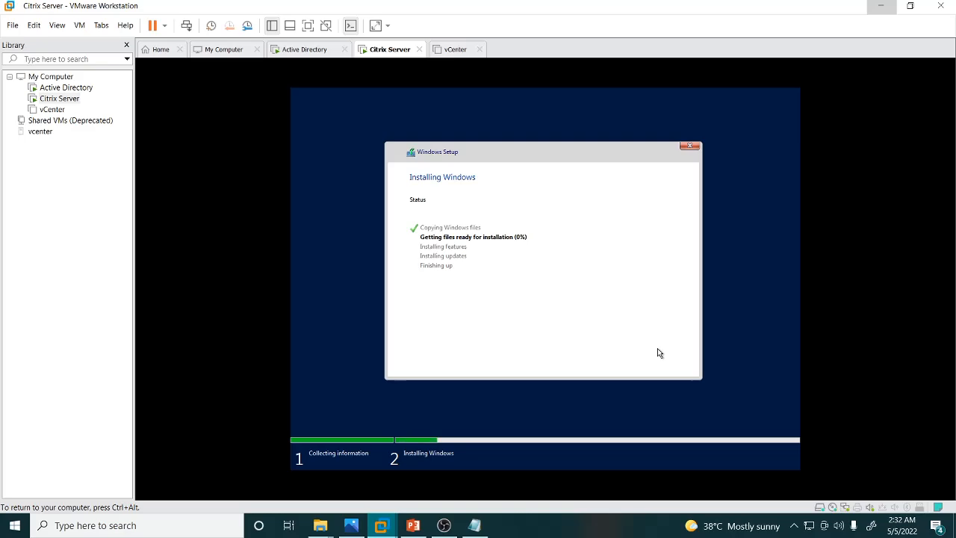
key("ctrl+alt")
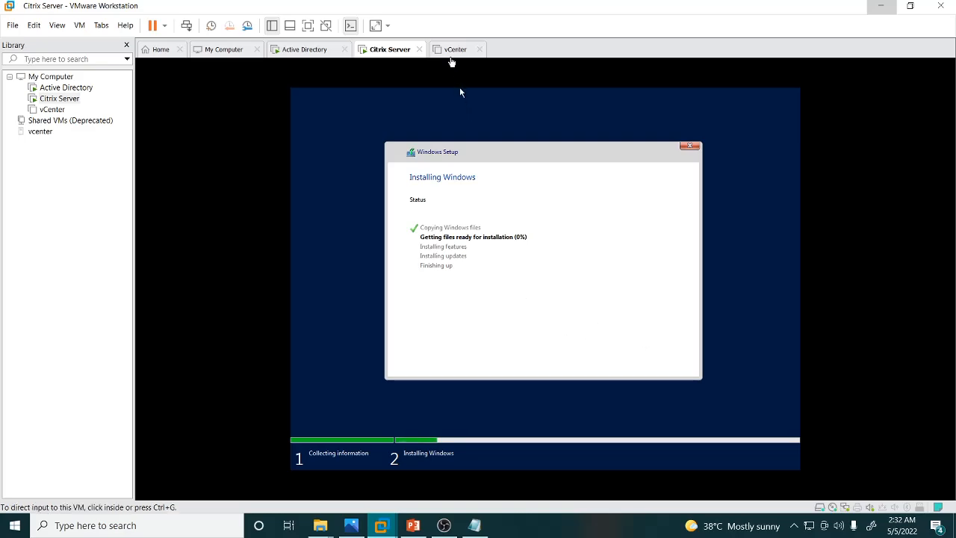
Attach the Server 2019_SERVER_EVAL_x64FRE_en-us.iso image from V:\ISO FILES to the vCenter VM's CD/DVD drive.
left_click(451, 57)
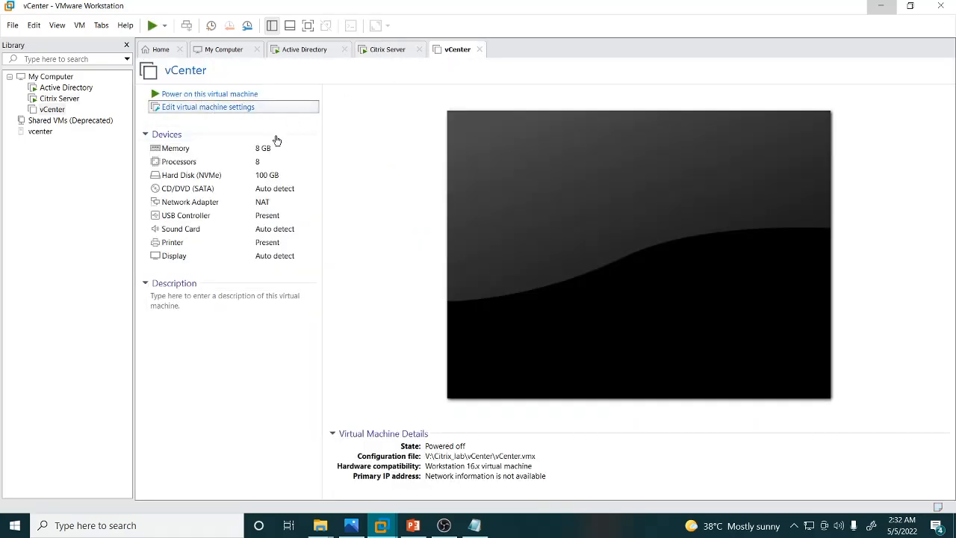
left_click(258, 108)
left_click(303, 122)
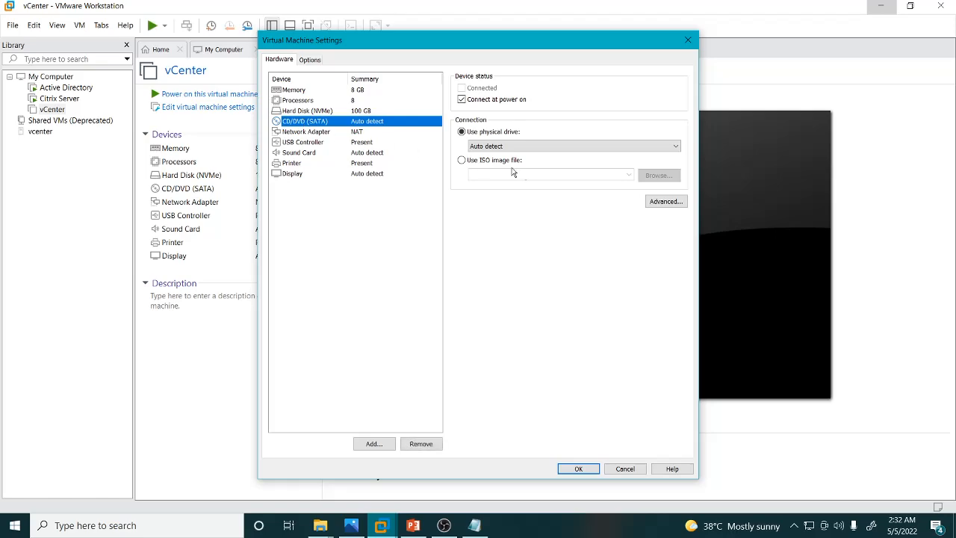
left_click(462, 160)
left_click(657, 175)
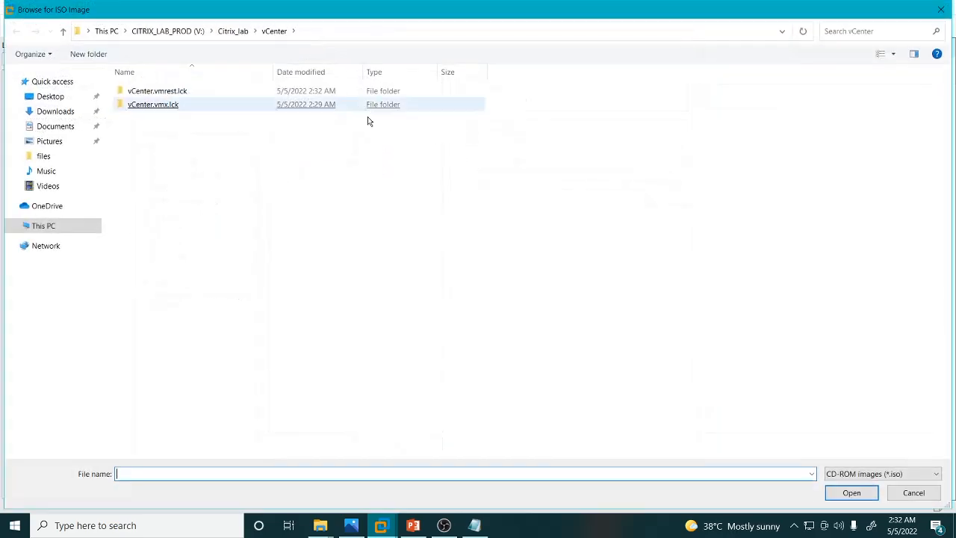
left_click(171, 31)
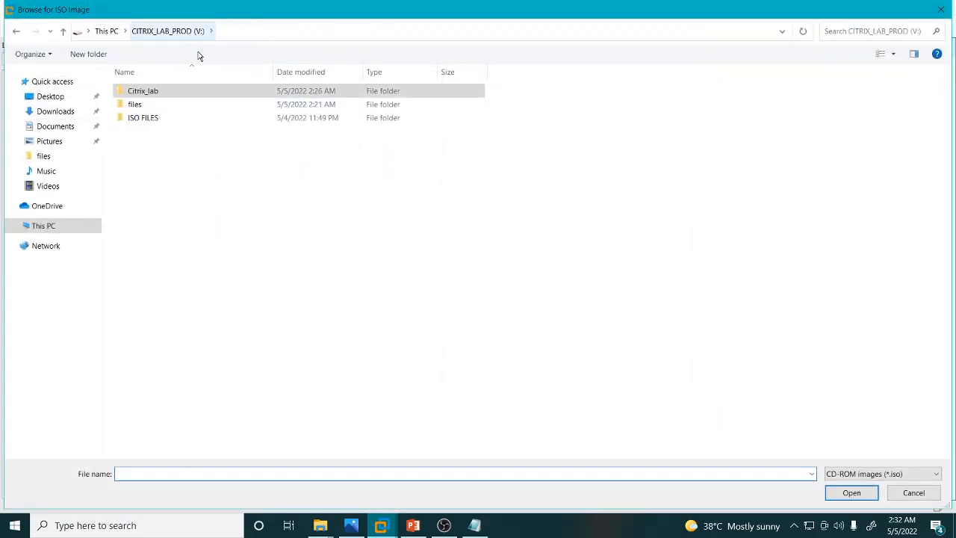
double_click(139, 120)
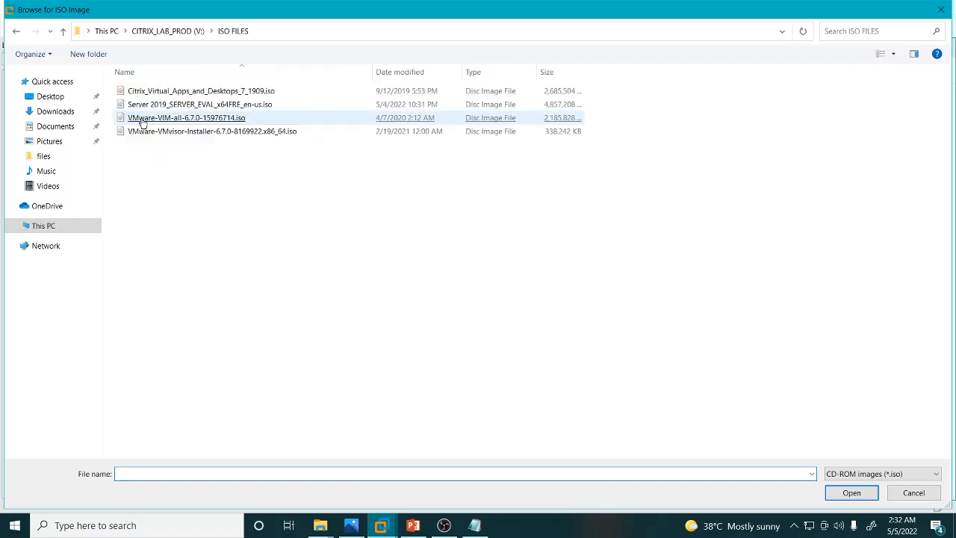
left_click(144, 121)
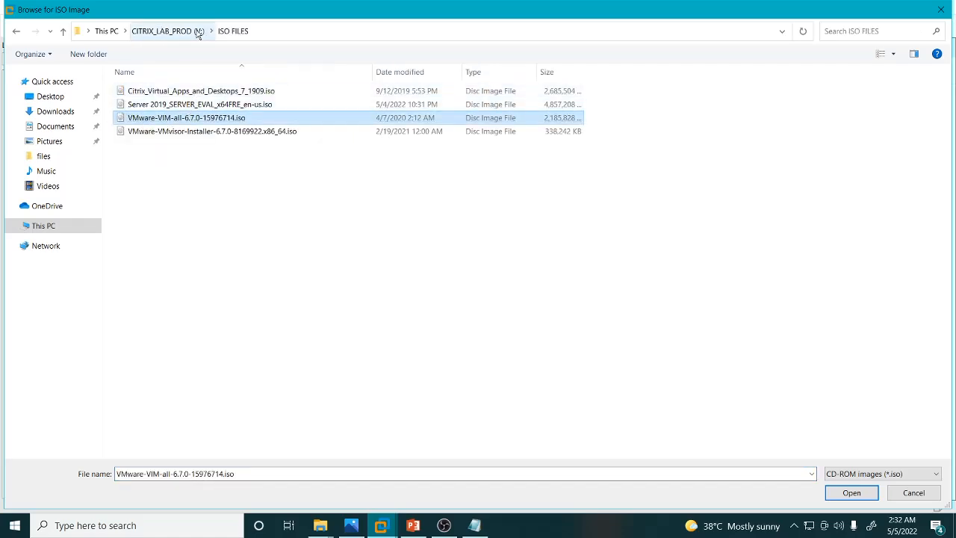
double_click(168, 105)
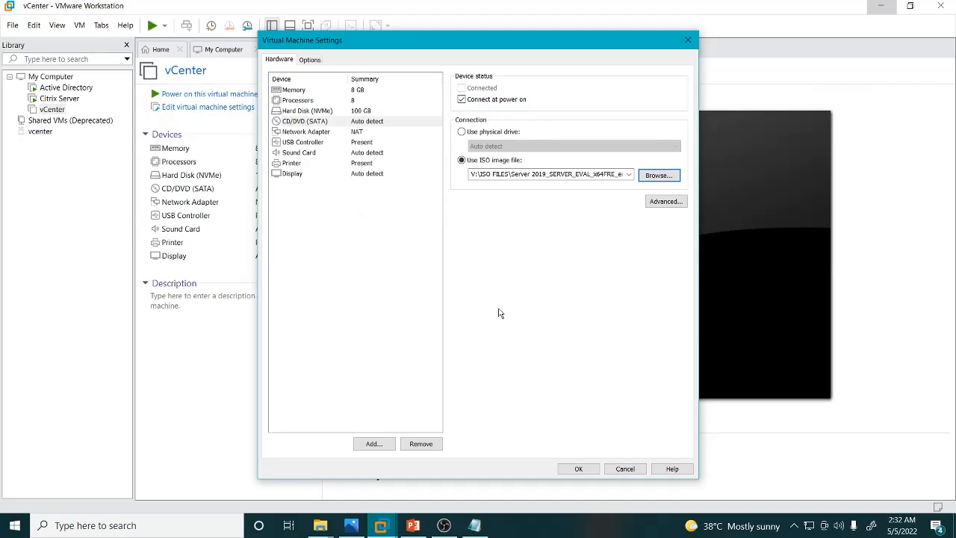
left_click(577, 469)
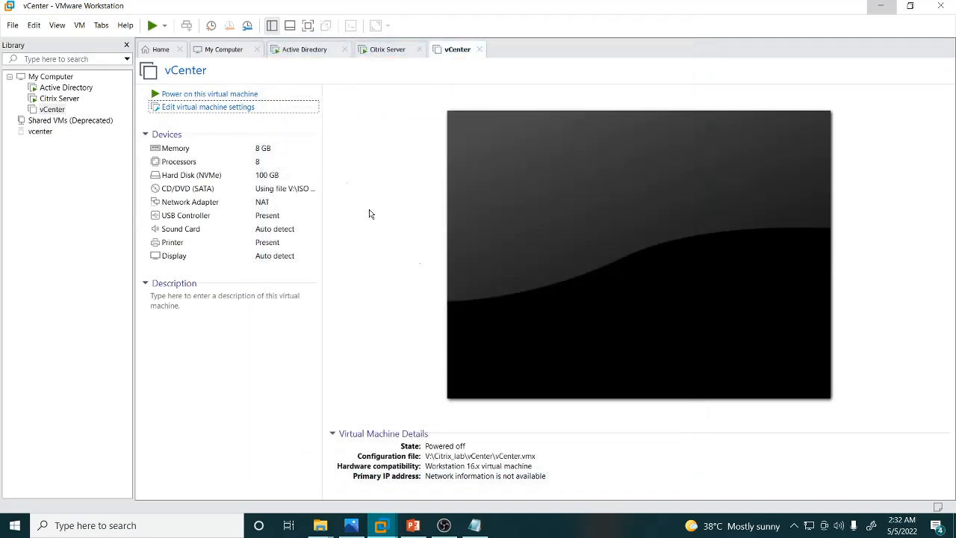
Power on the vCenter VM, reset it, and boot it from the CD/DVD.
left_click(246, 94)
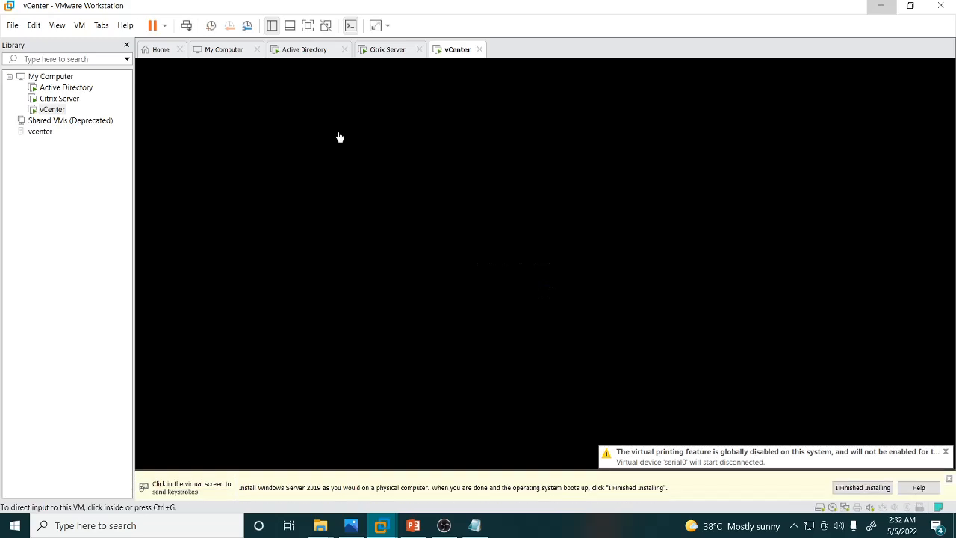
left_click(310, 50)
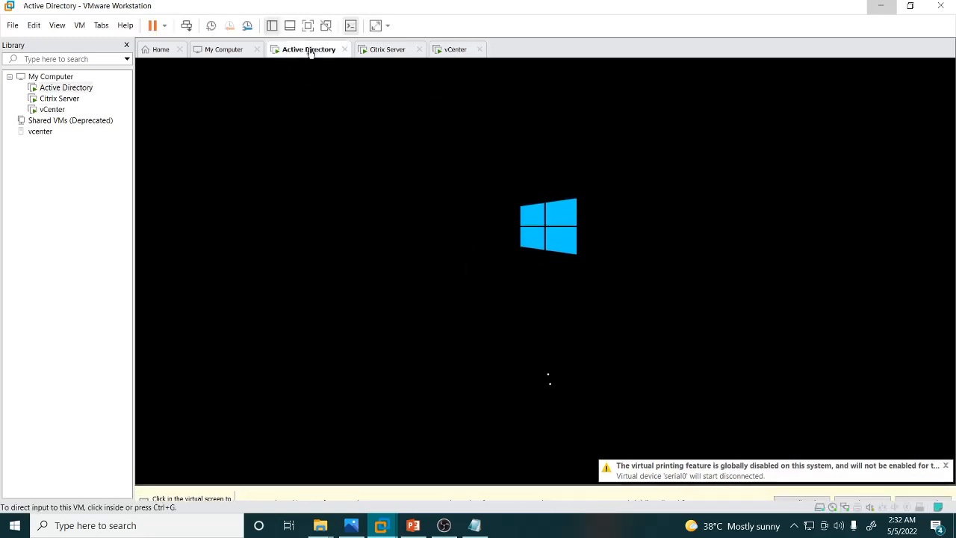
left_click(455, 50)
left_click(450, 75)
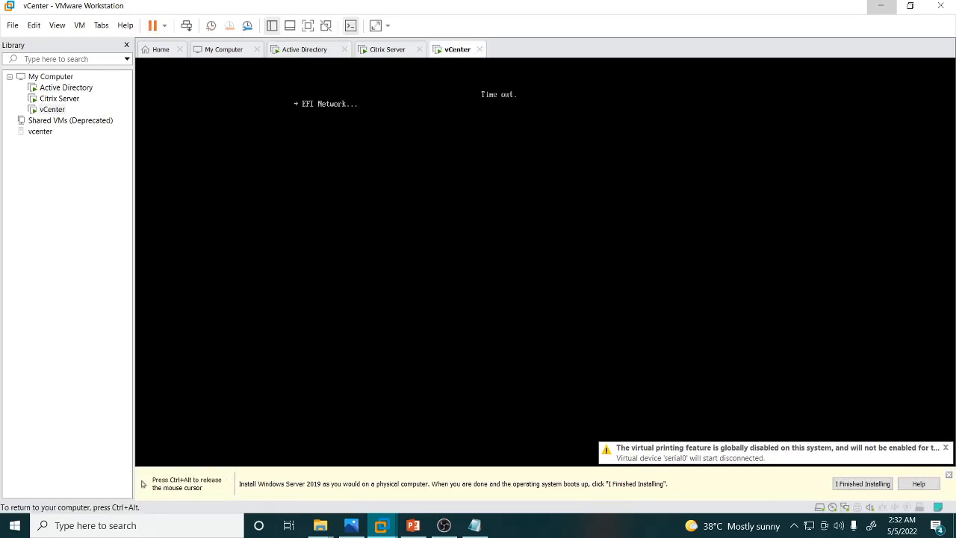
key("ctrl+alt")
right_click(440, 57)
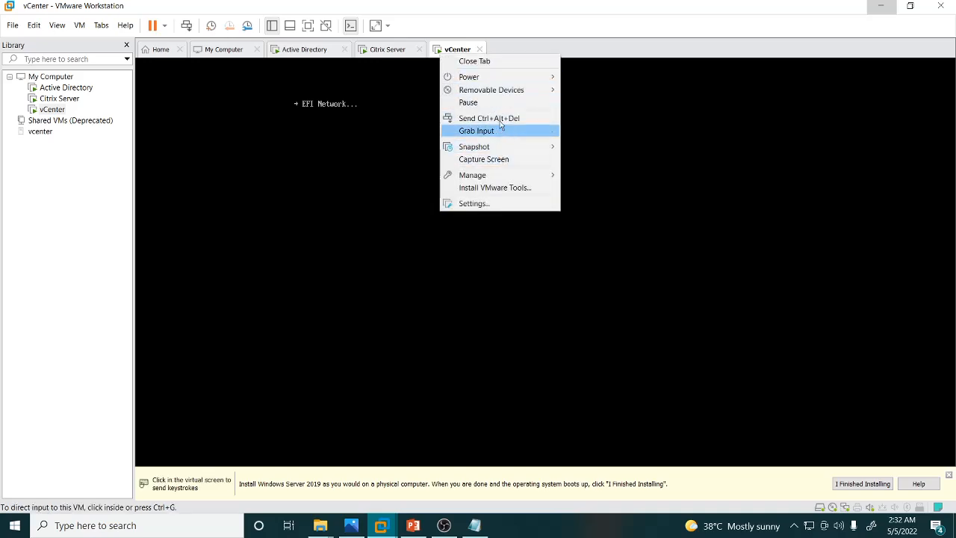
mouse_move(524, 77)
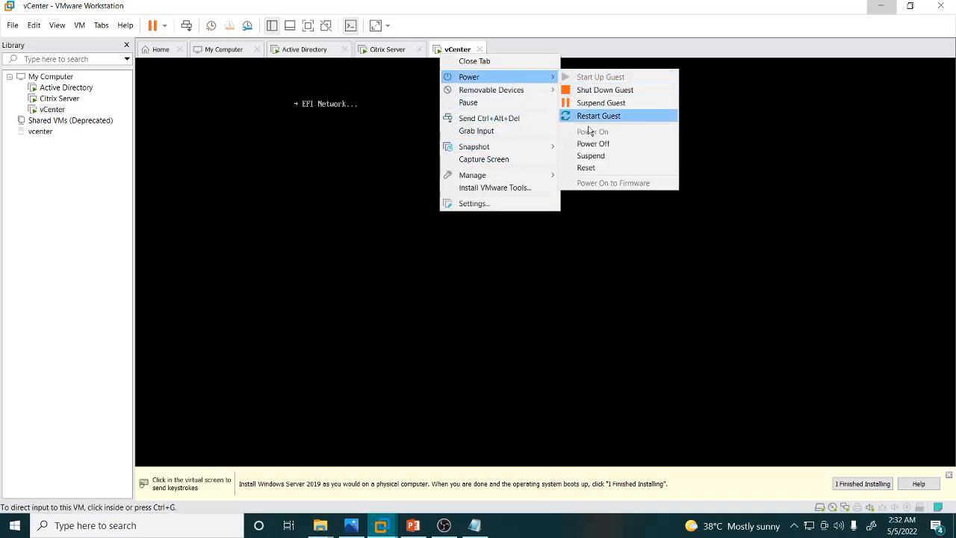
left_click(590, 168)
left_click(496, 285)
left_click(431, 218)
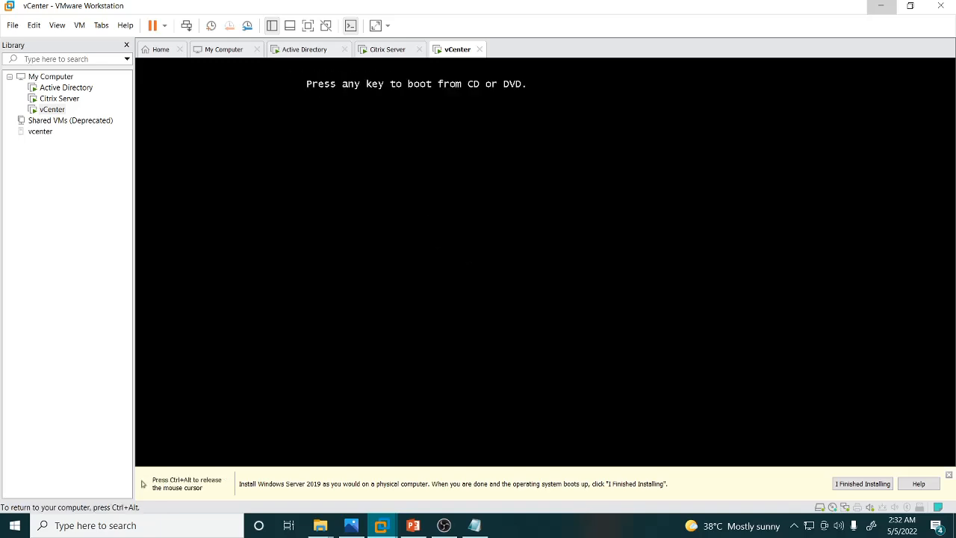
key("Return")
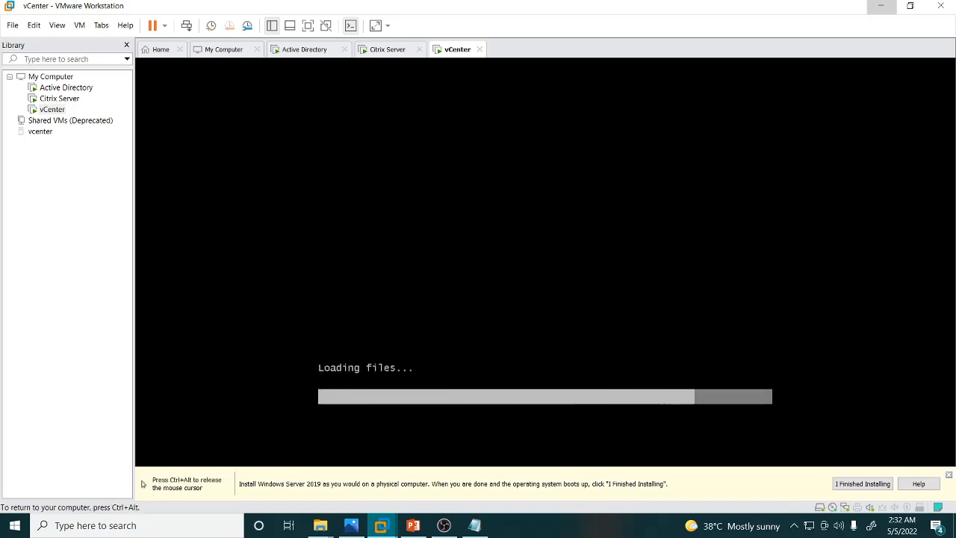
Check setup progress on each VM and dismiss the VMware Tools and install-guidance notification bars.
key("ctrl+alt")
left_click(377, 49)
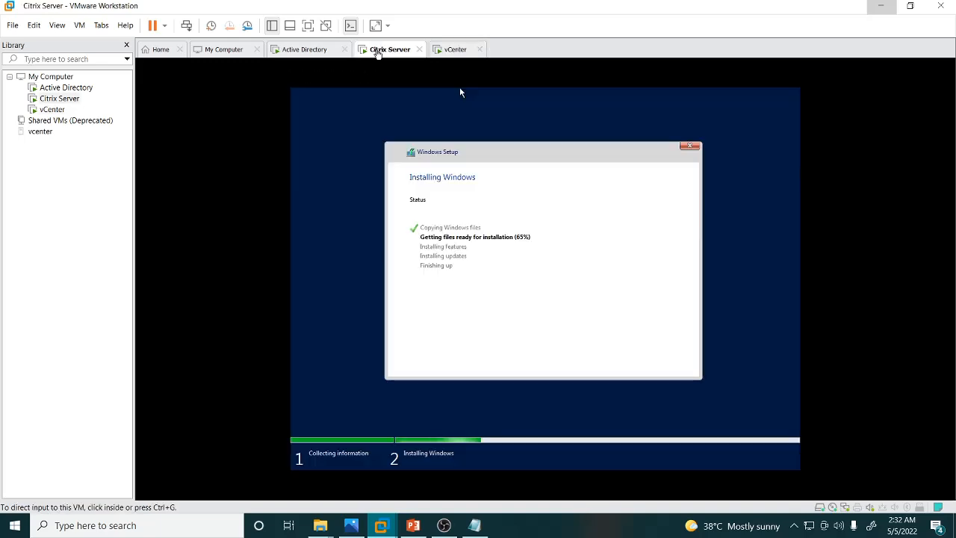
left_click(306, 49)
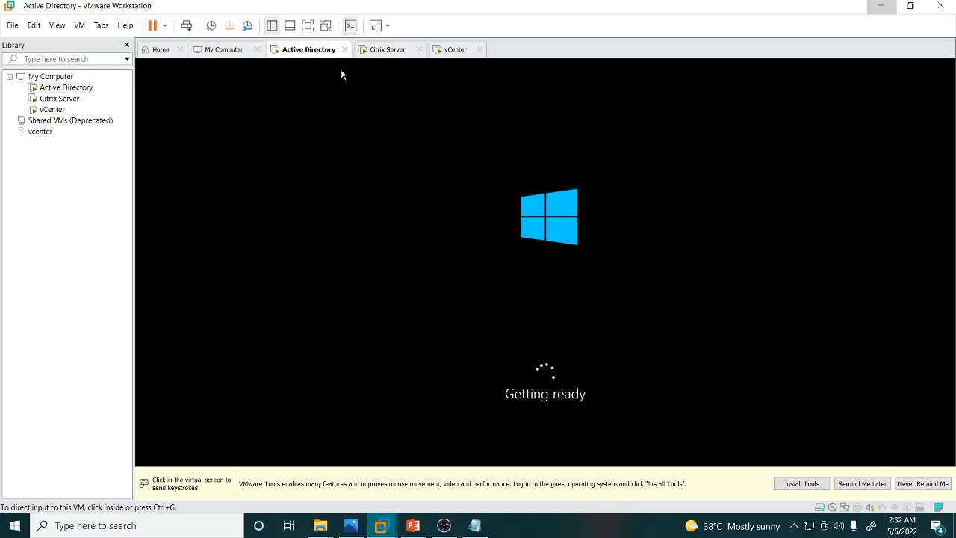
left_click(923, 484)
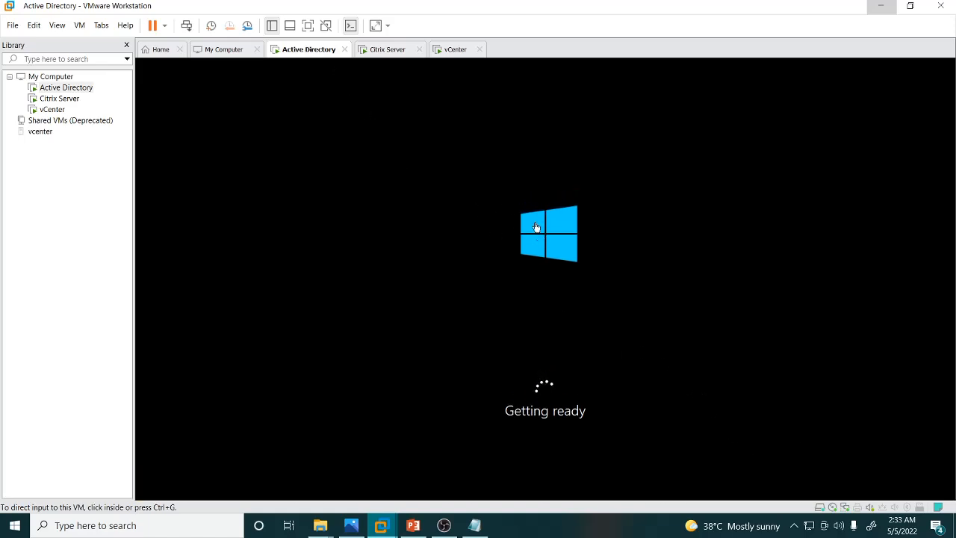
left_click(391, 51)
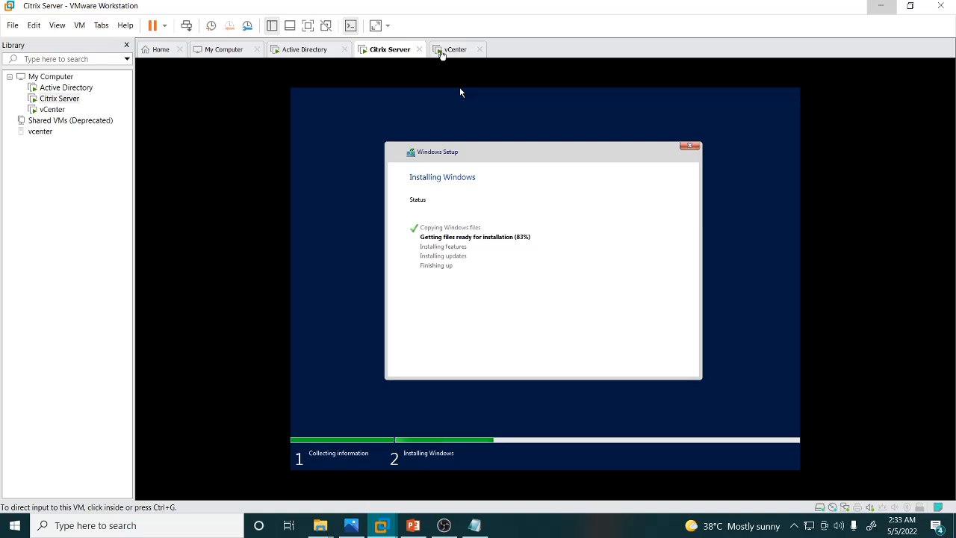
left_click(458, 51)
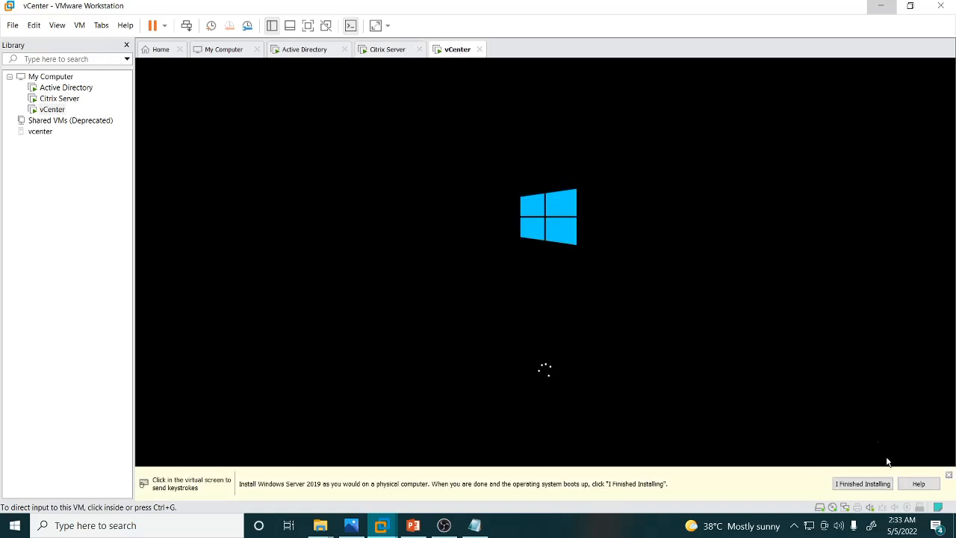
left_click(859, 486)
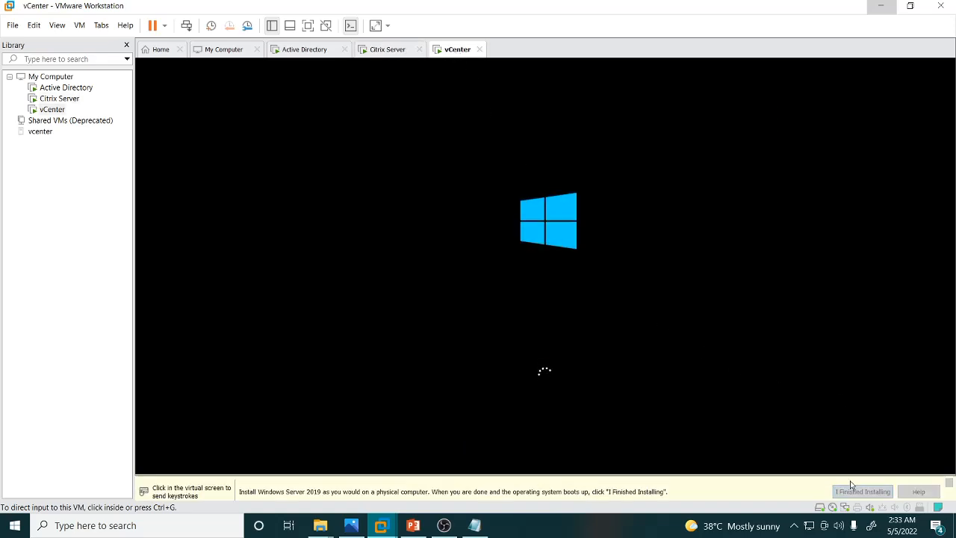
left_click(300, 52)
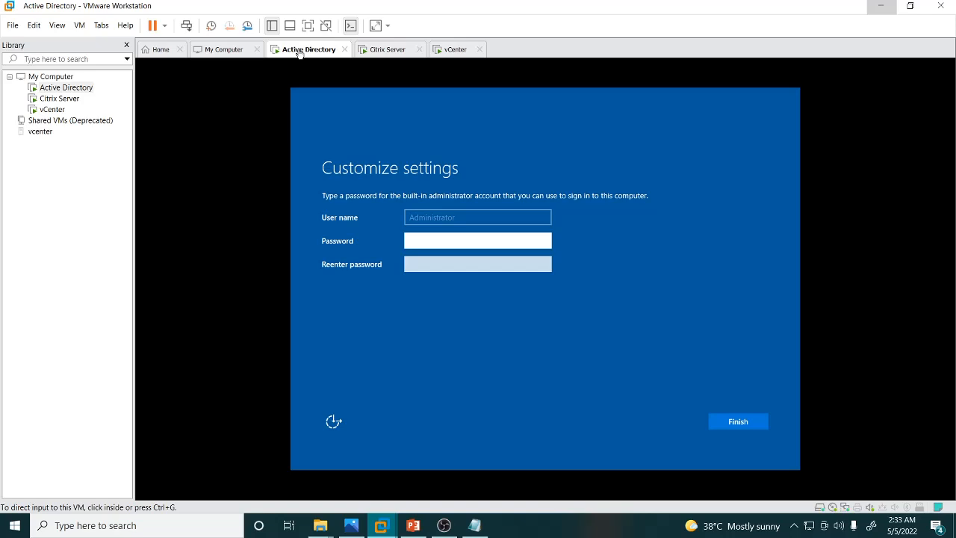
Set and confirm the built-in Administrator password on the Active Directory VM and finish the settings.
left_click(436, 243)
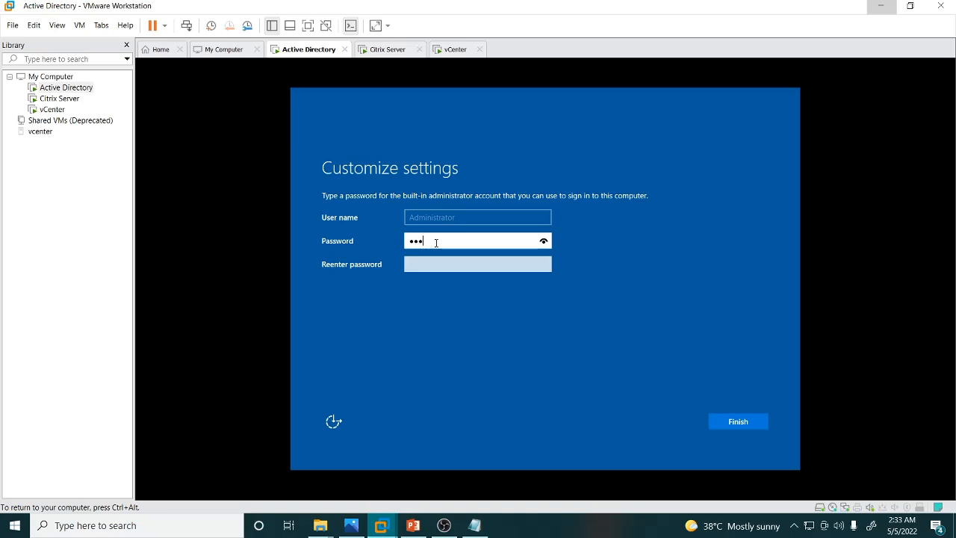
key("Tab")
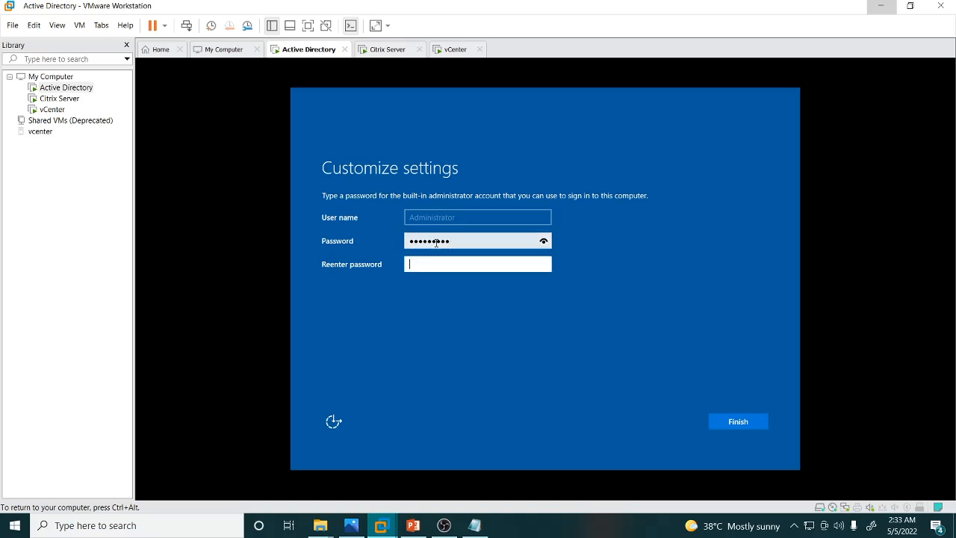
type("P@s")
key("Return")
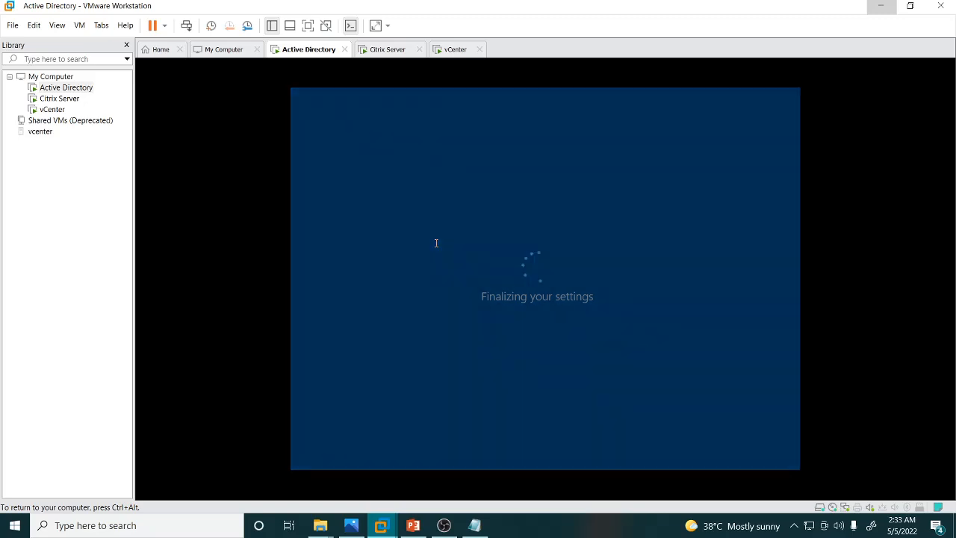
key("ctrl+alt")
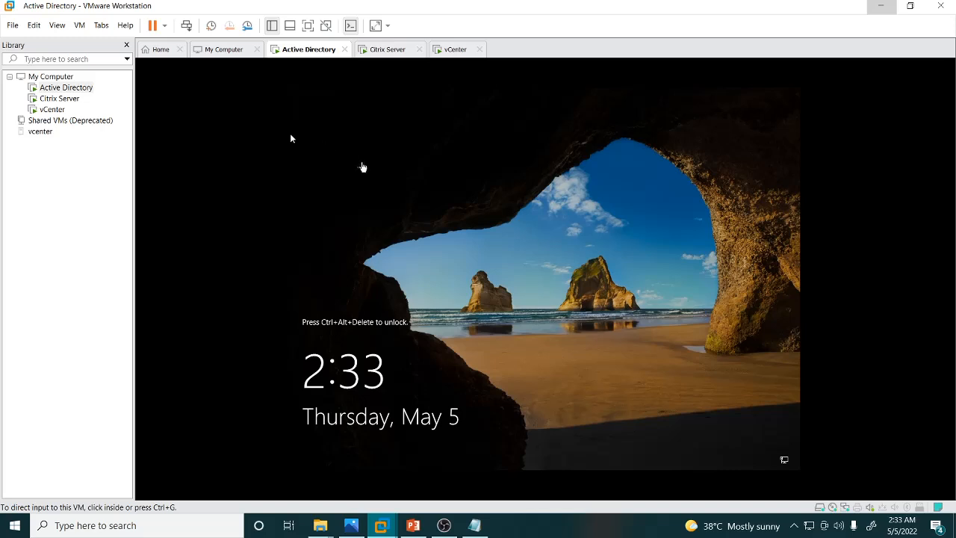
Send Ctrl+Alt+Del to the Active Directory VM and sign in as Administrator with the password.
right_click(295, 53)
left_click(236, 116)
left_click(186, 26)
left_click(459, 299)
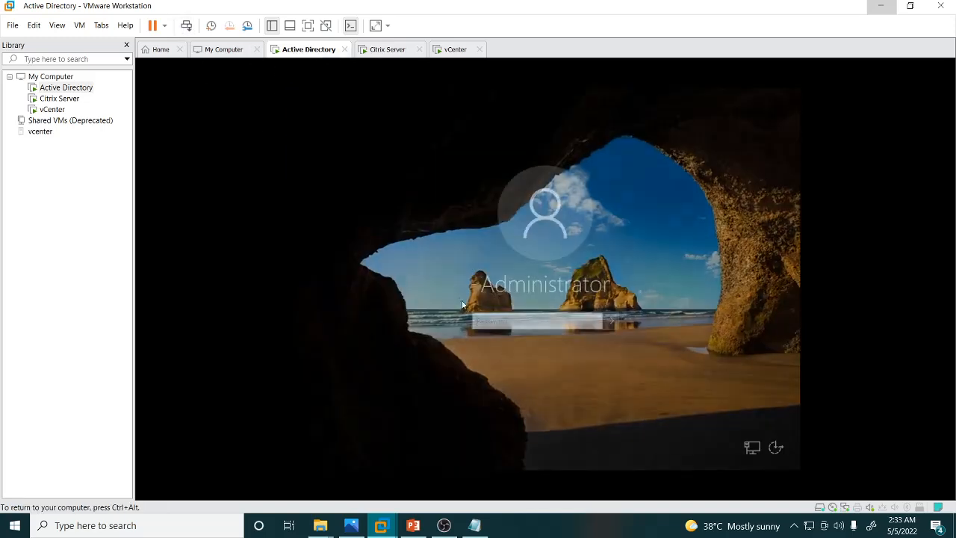
type("****")
key("Return")
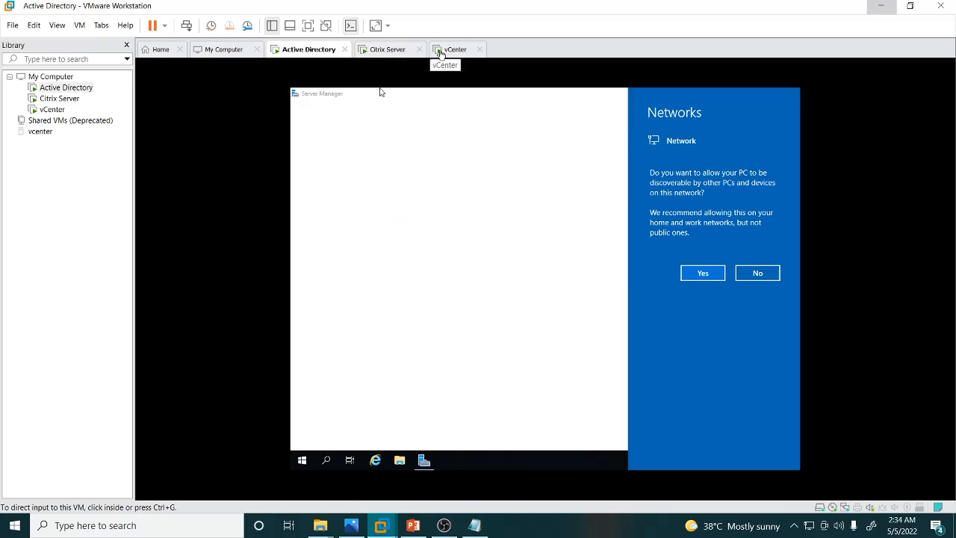
Turn on "Don't show this message again" for the Windows Admin Center prompt in Server Manager.
left_click(386, 124)
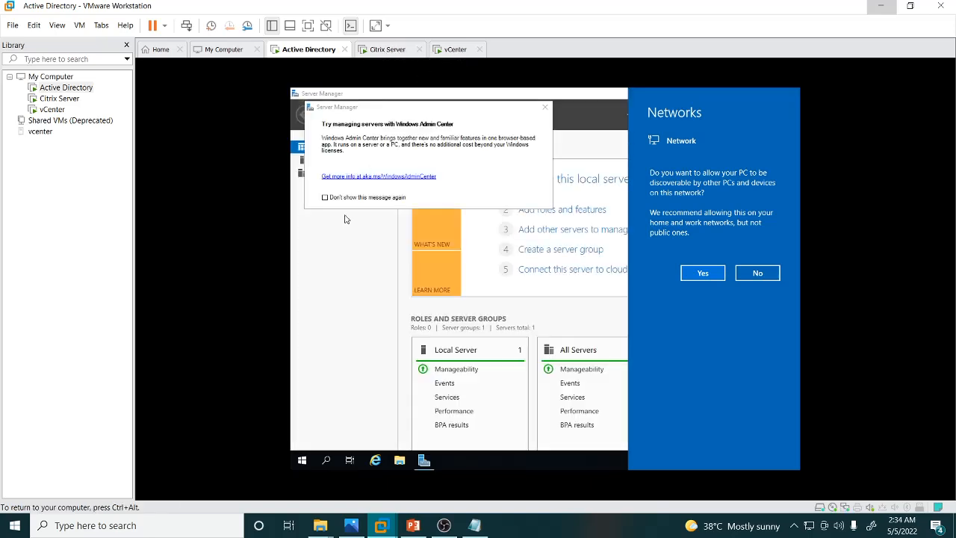
left_click(325, 198)
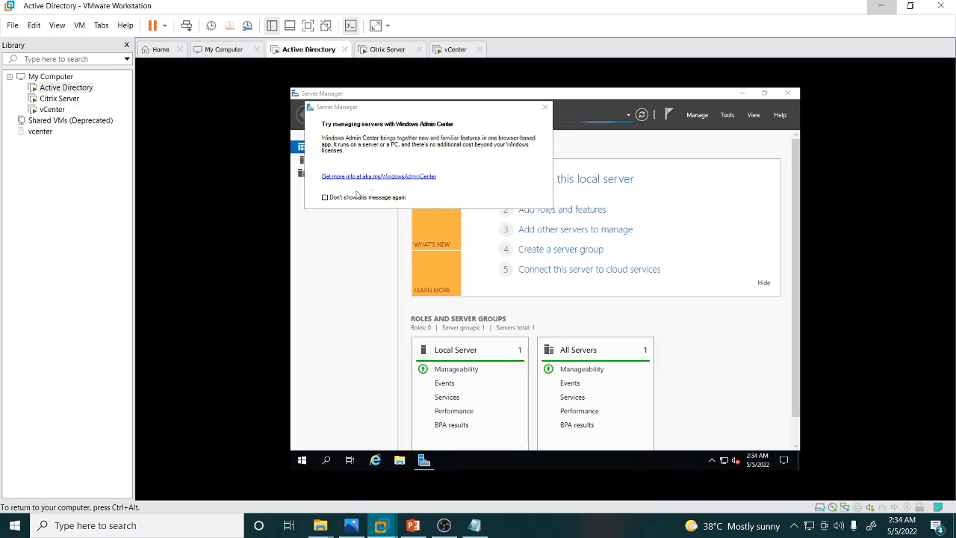
left_click(325, 197)
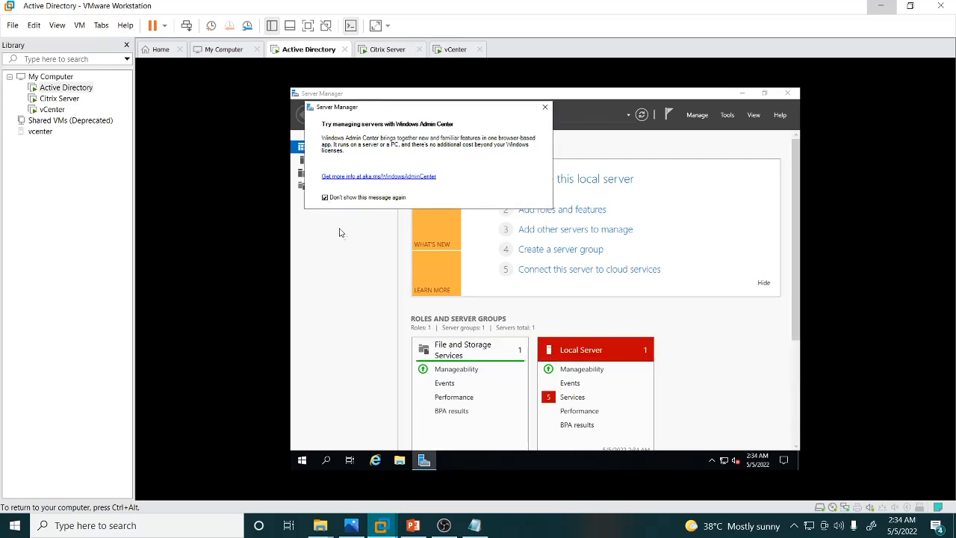
left_click(345, 264)
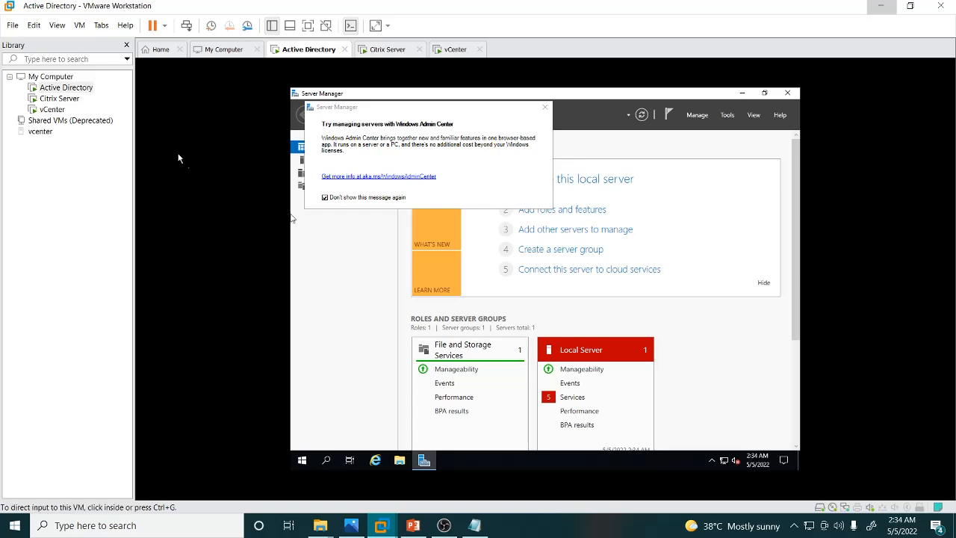
Start Install VMware Tools for the Active Directory VM and close the prompt and Server Manager.
right_click(64, 87)
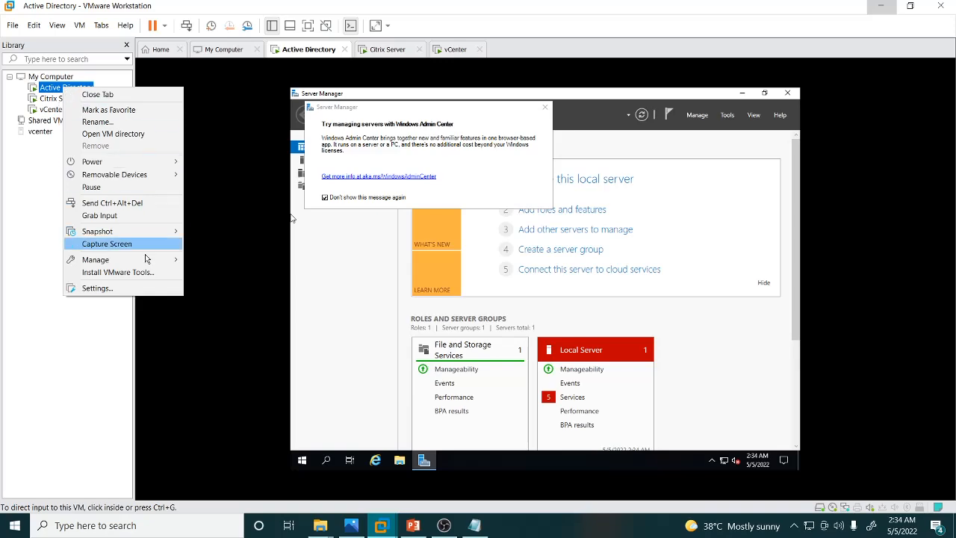
left_click(131, 272)
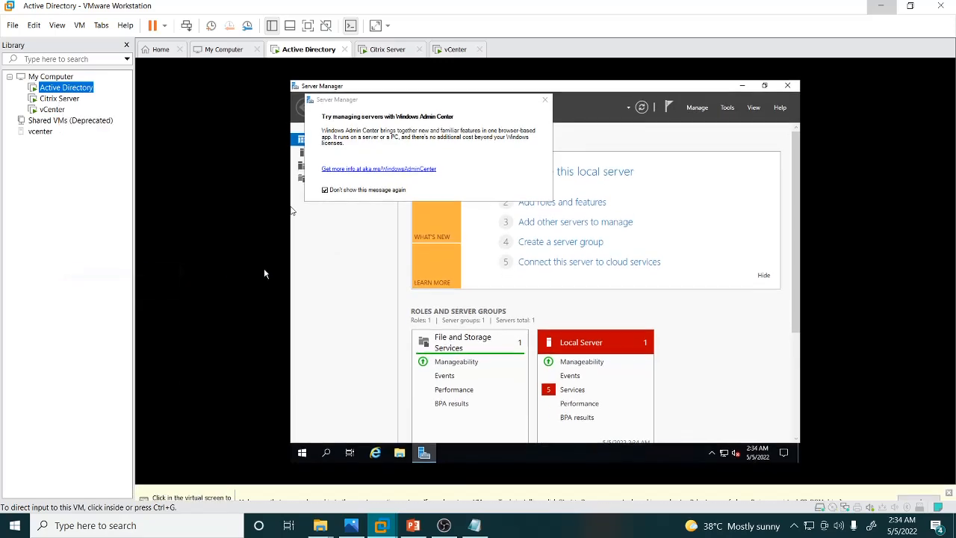
left_click(230, 275)
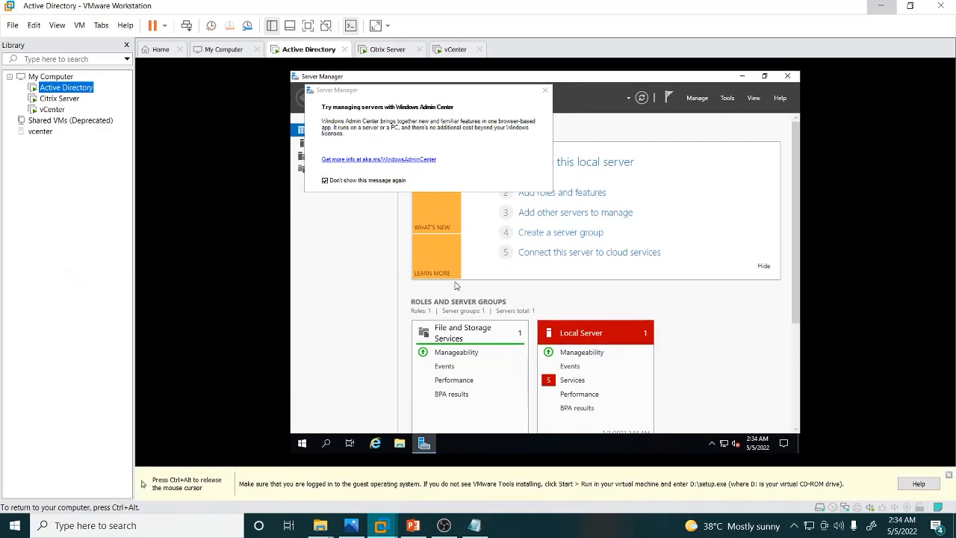
left_click(545, 92)
left_click(787, 77)
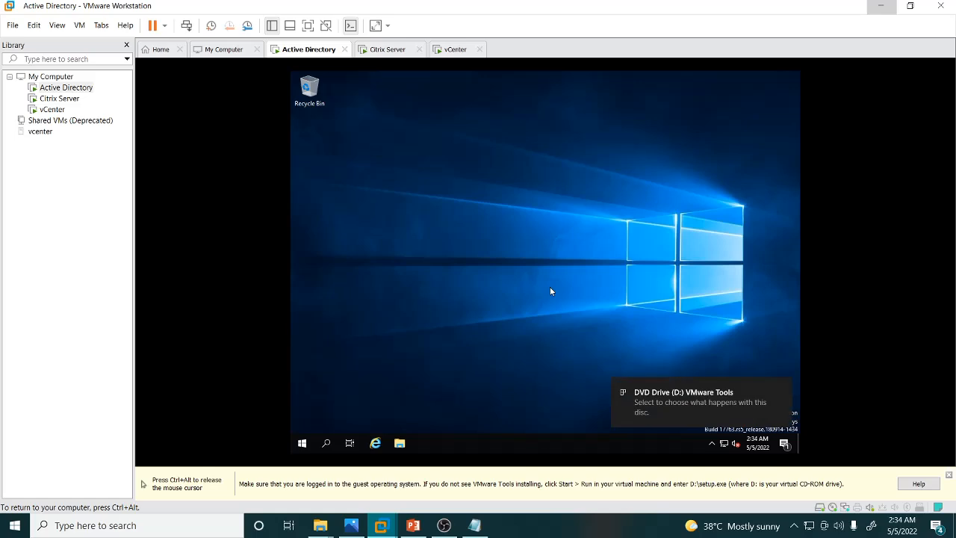
Run VMware Tools setup from the DVD drive (D:) using the Typical setup type.
left_click(690, 404)
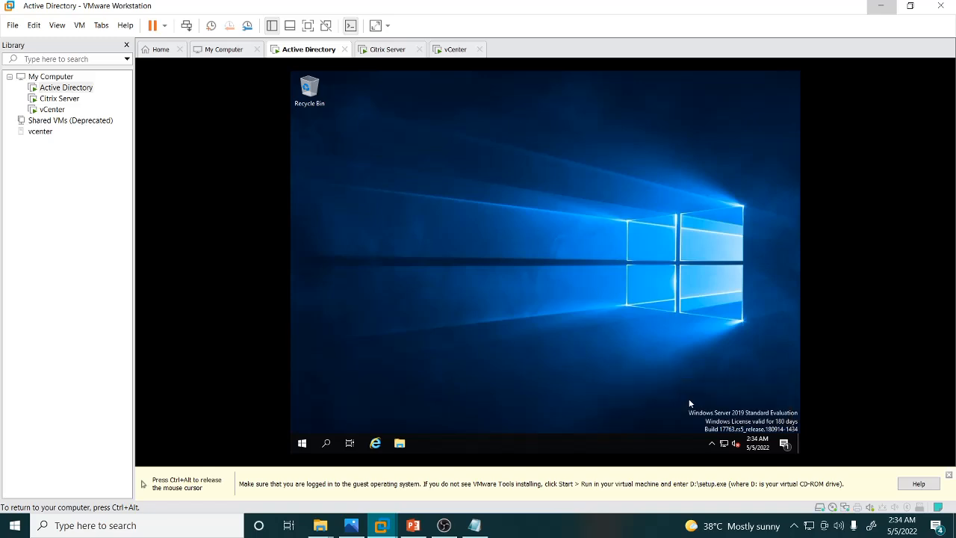
left_click(399, 445)
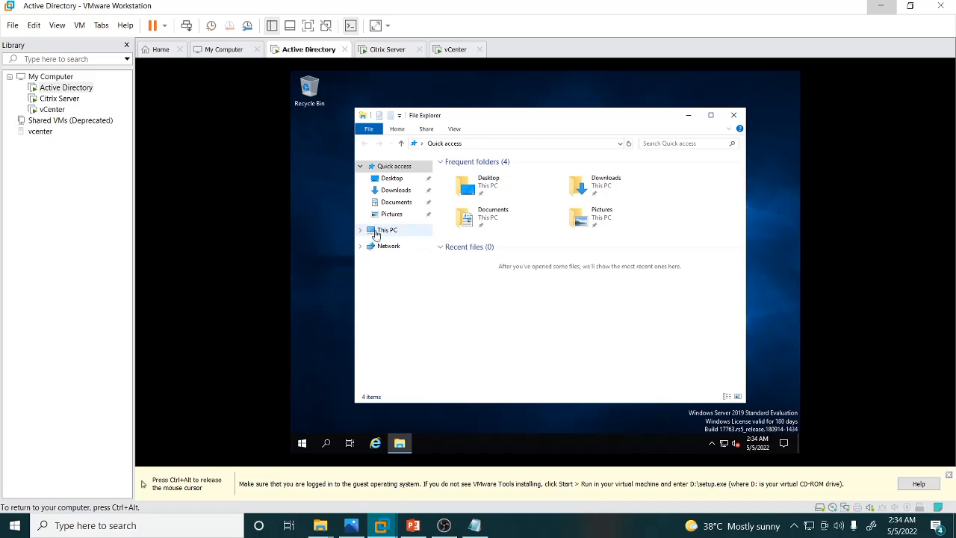
left_click(380, 231)
double_click(597, 306)
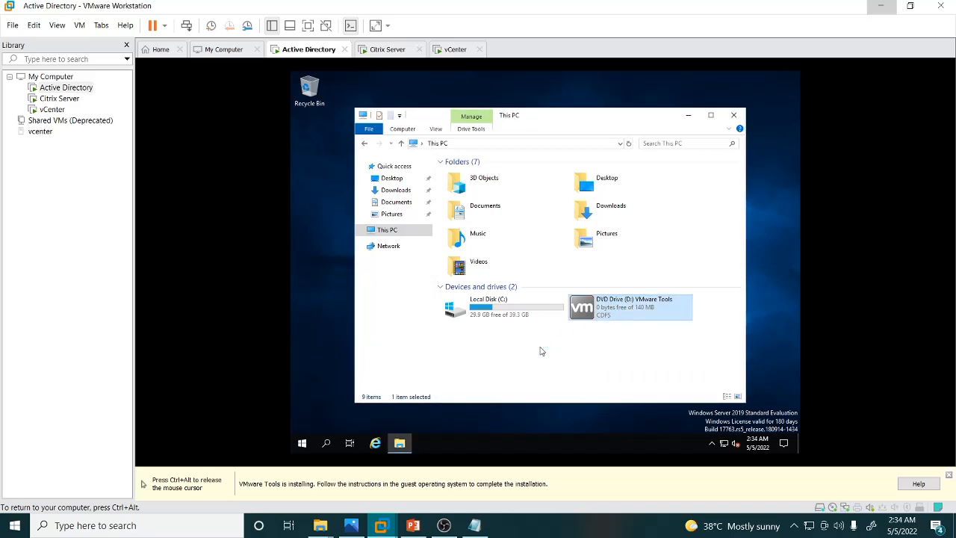
left_click(688, 116)
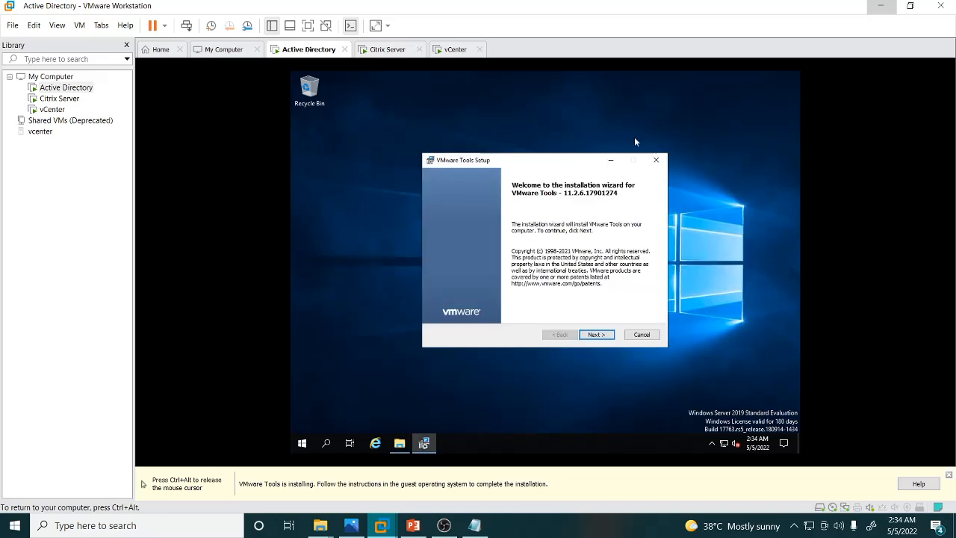
left_click(594, 335)
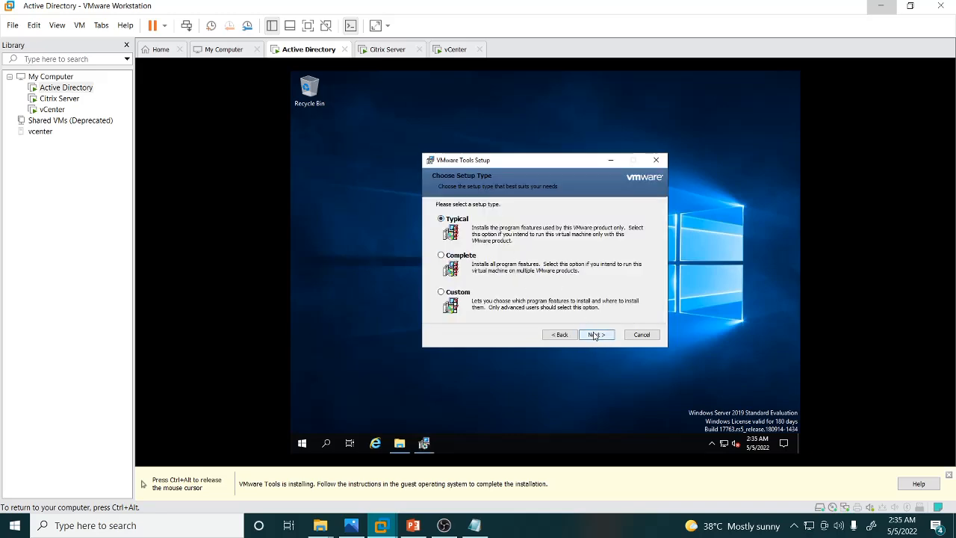
left_click(593, 335)
left_click(596, 334)
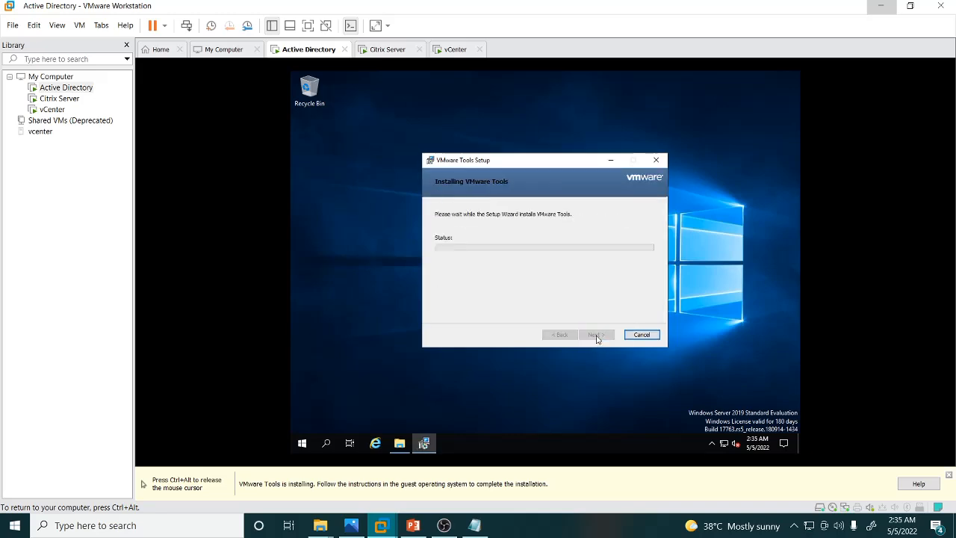
Set and confirm the built-in Administrator account password on the Citrix Server VM, re-entering it after a mismatch, and finish.
left_click(387, 49)
left_click(441, 241)
type("•••••••••")
key("Tab")
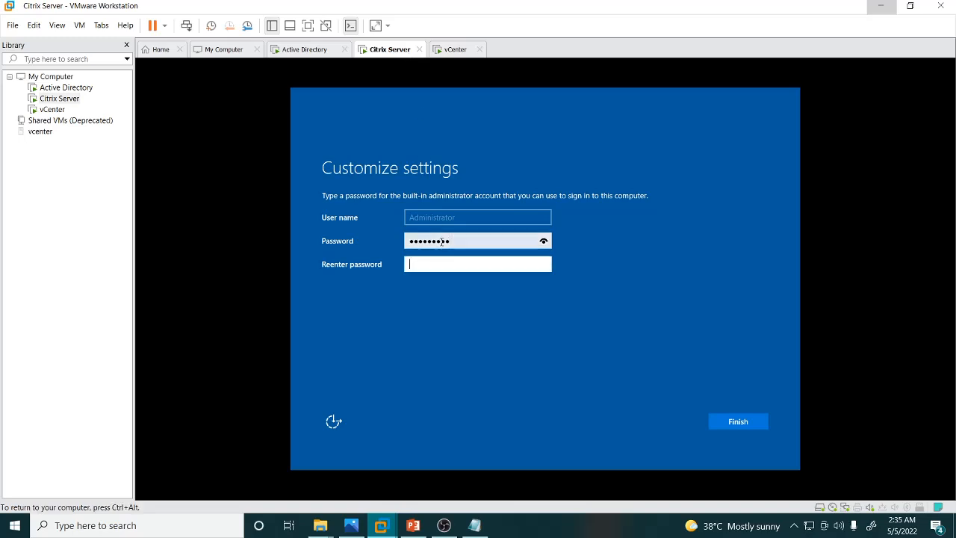
type("•••••••••")
key("Return")
type("•••••••••")
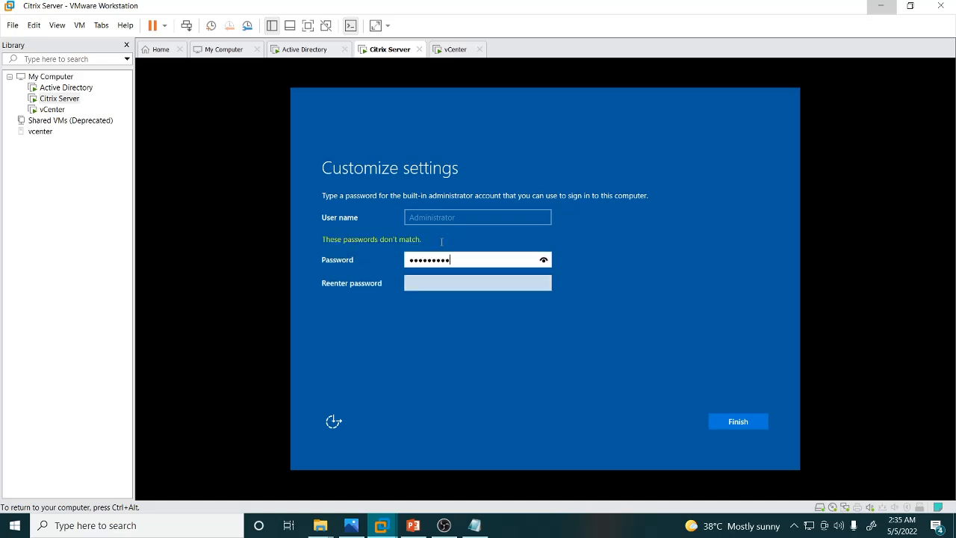
key("Tab")
type("•••••")
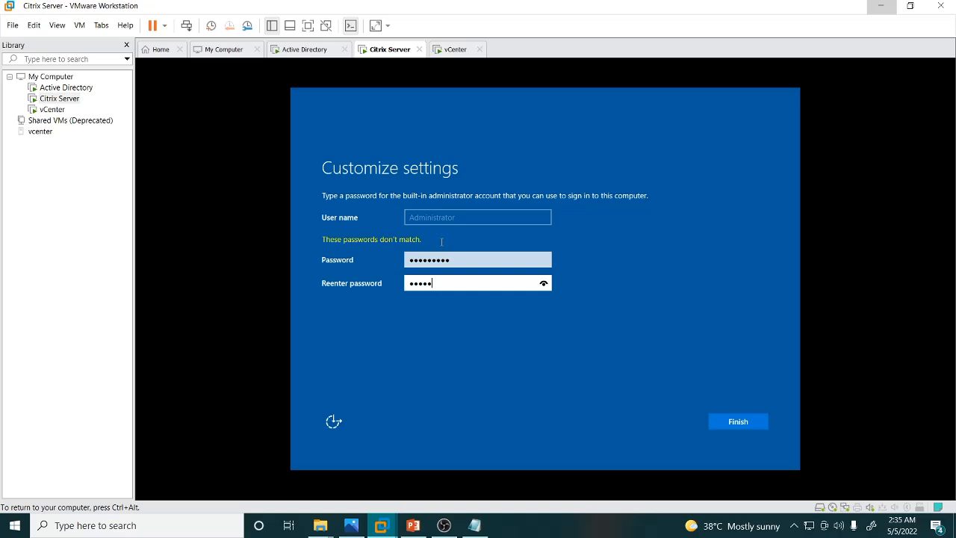
type("••••")
key("Return")
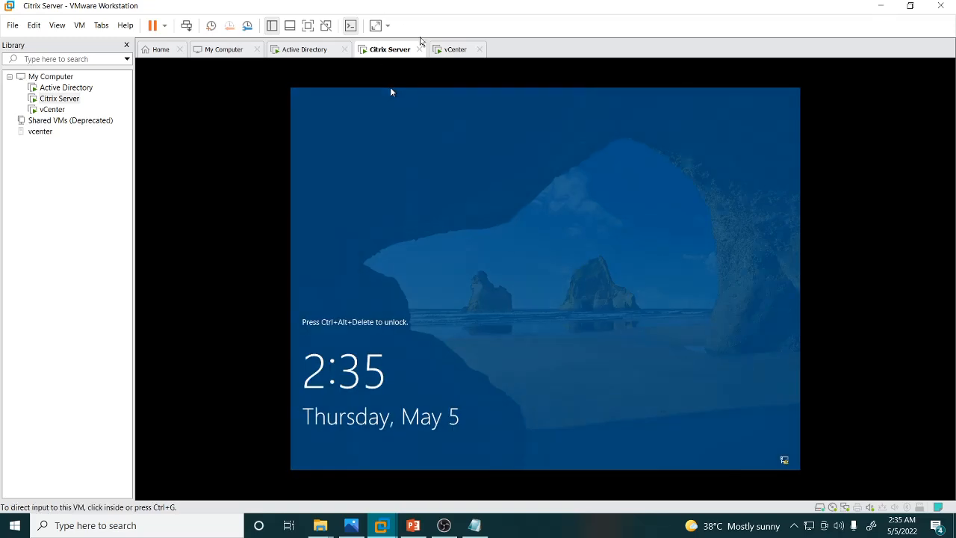
On the vCenter VM, keep the default language, time and keyboard settings and start installing Windows Server 2019.
left_click(459, 49)
left_click(605, 348)
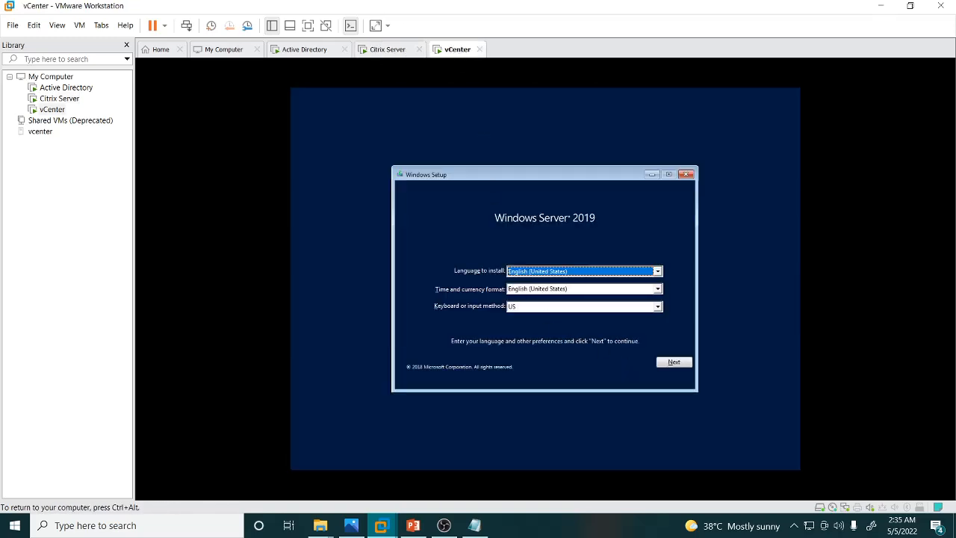
left_click(675, 363)
left_click(546, 288)
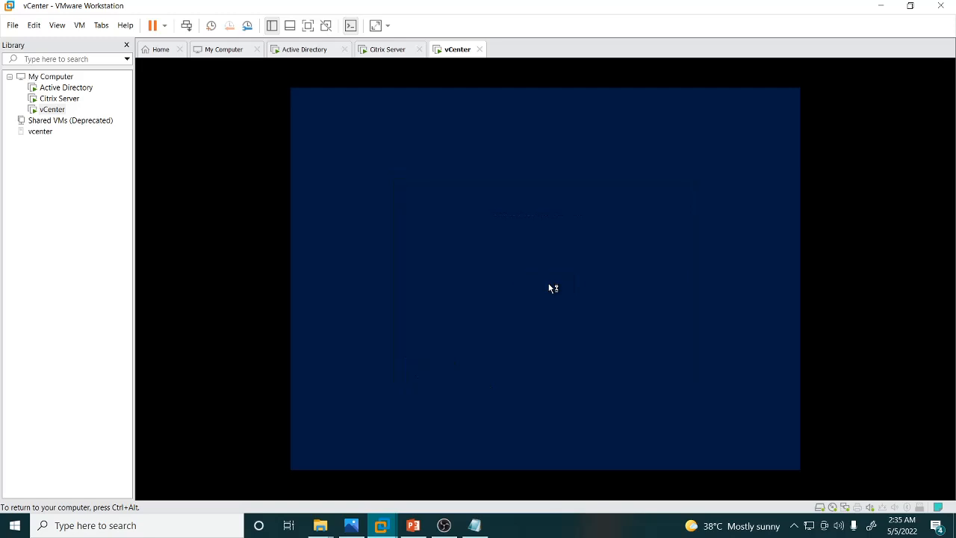
Finish the VMware Tools Setup Wizard on the Active Directory VM and agree to restart it.
key("ctrl+alt")
left_click(296, 52)
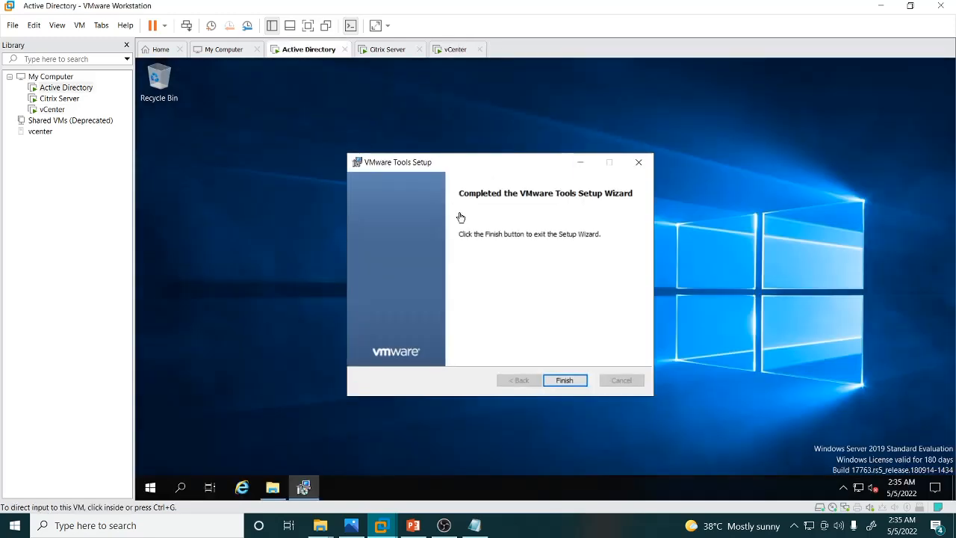
left_click(559, 382)
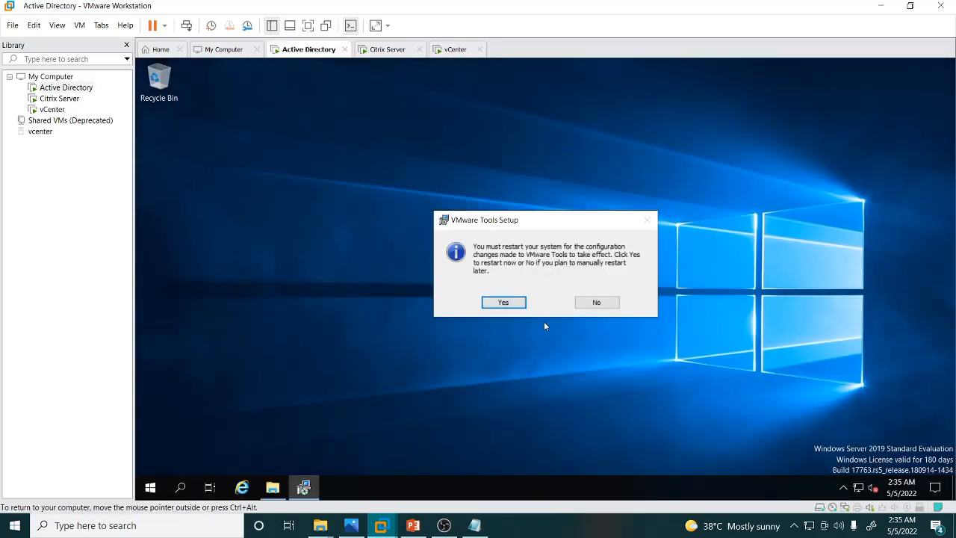
left_click(504, 302)
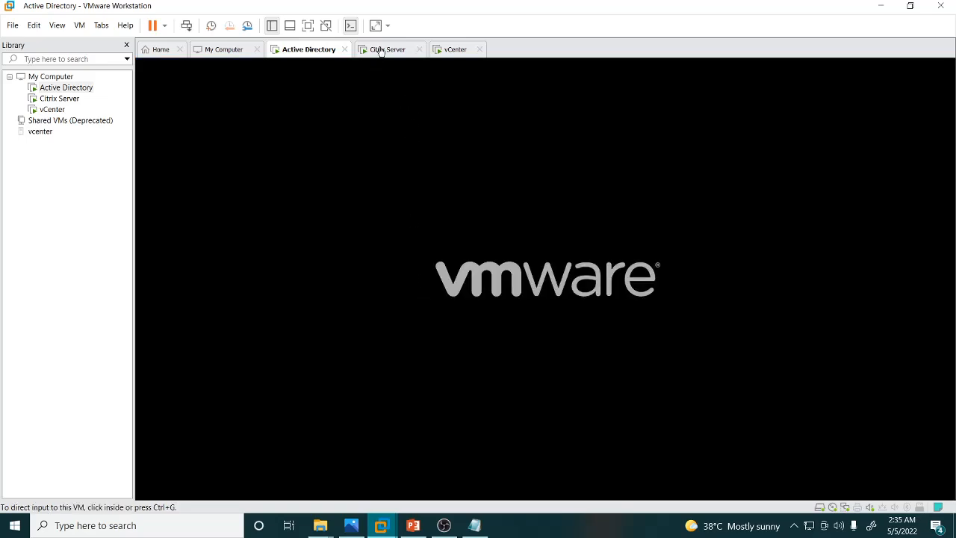
Choose the Windows Server 2019 operating system edition for the vCenter VM's installation.
left_click(381, 51)
left_click(457, 49)
left_click(385, 49)
left_click(455, 50)
left_click(353, 92)
left_click(484, 221)
left_click(674, 367)
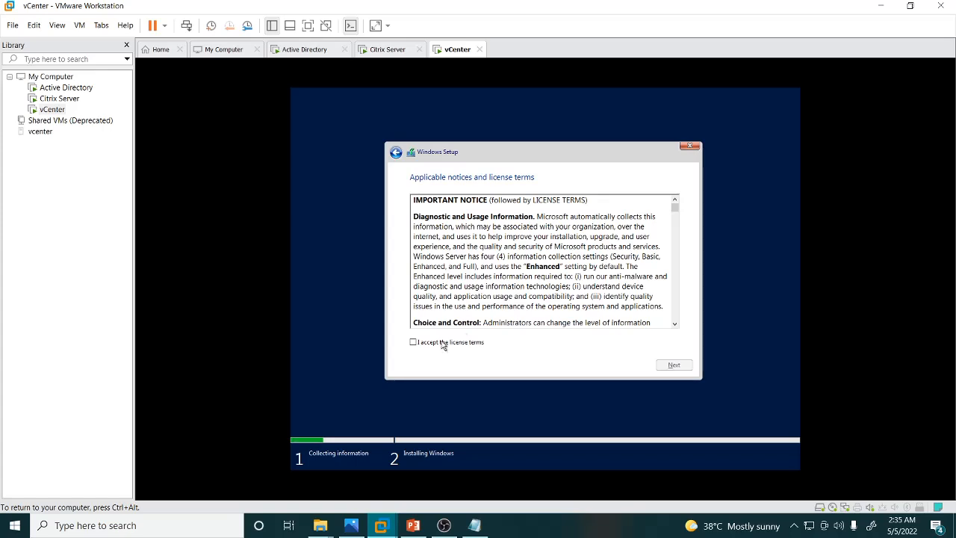
Accept the license terms and choose the Custom: Install Windows only (advanced) installation type.
left_click(413, 342)
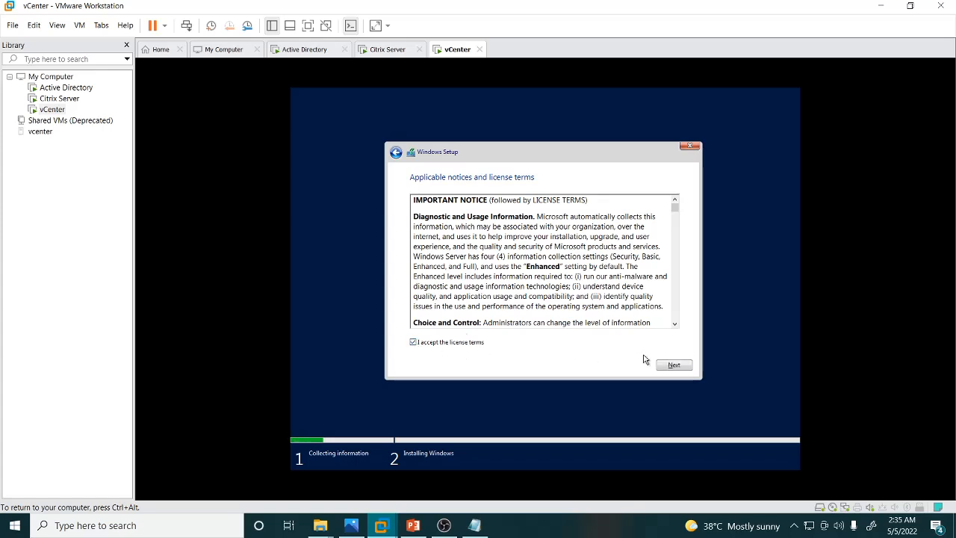
left_click(675, 366)
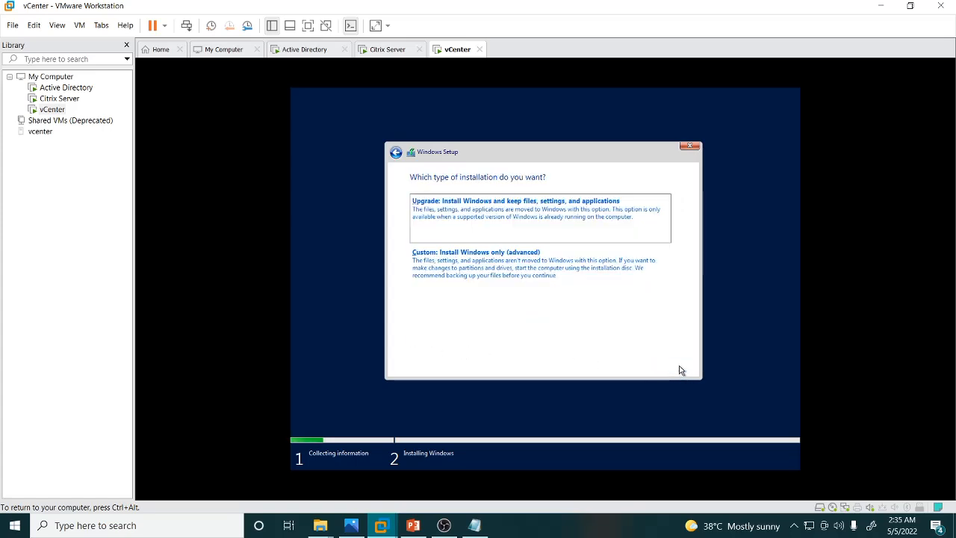
left_click(525, 277)
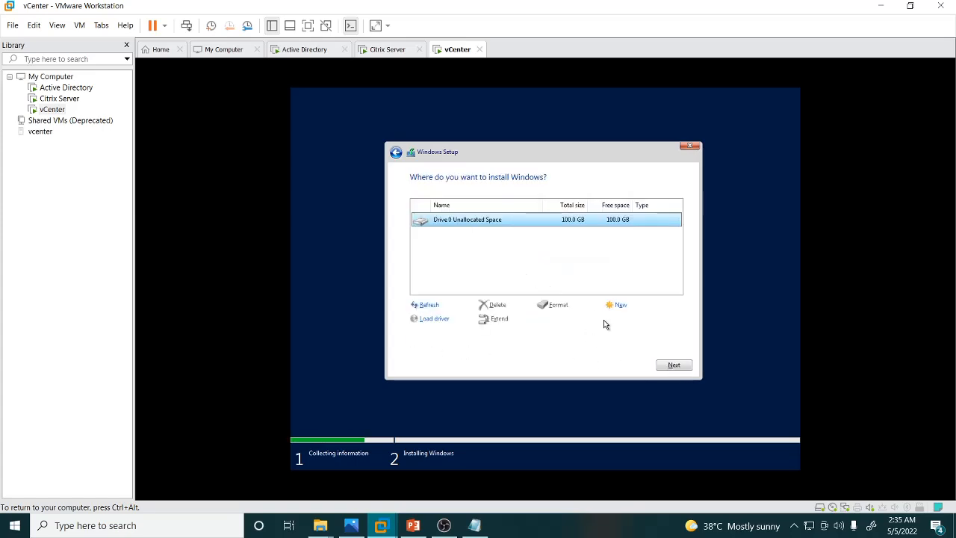